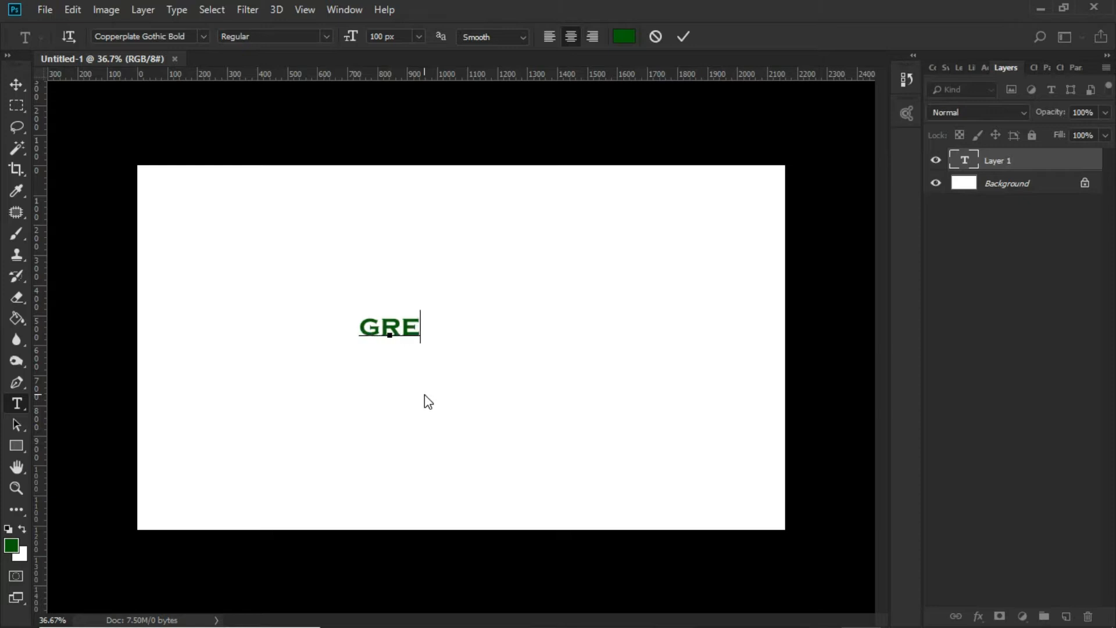
Finish the "green" text and change its font to Impact Regular
{"action": "left_click", "coordinate": [683, 36]}
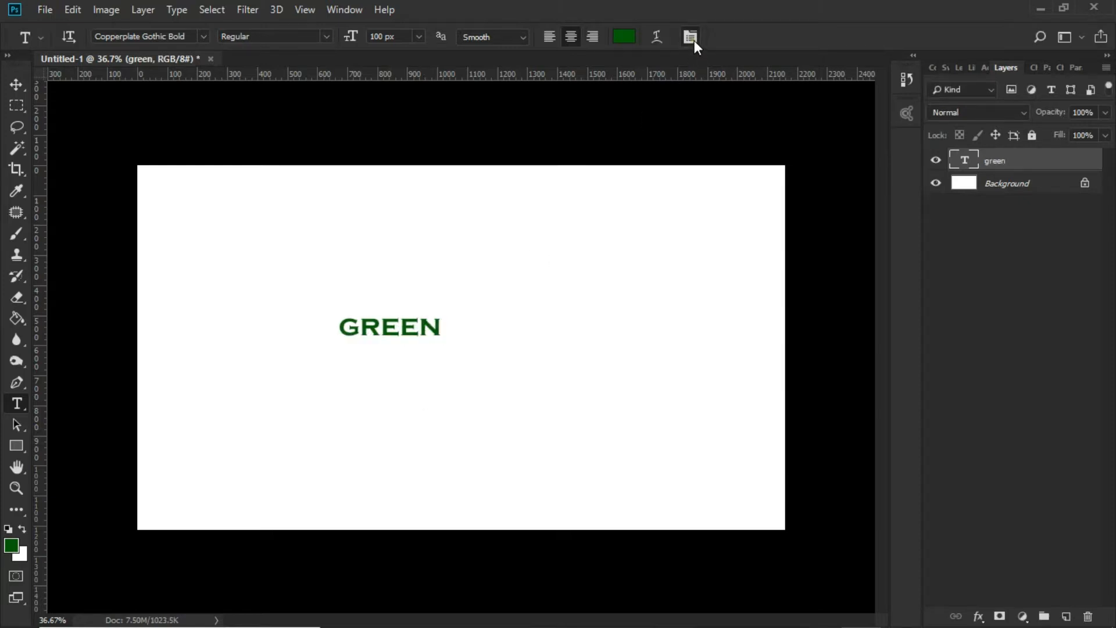
{"action": "left_click", "coordinate": [690, 36]}
{"action": "left_click", "coordinate": [412, 317]}
{"action": "key", "text": "ctrl+a"}
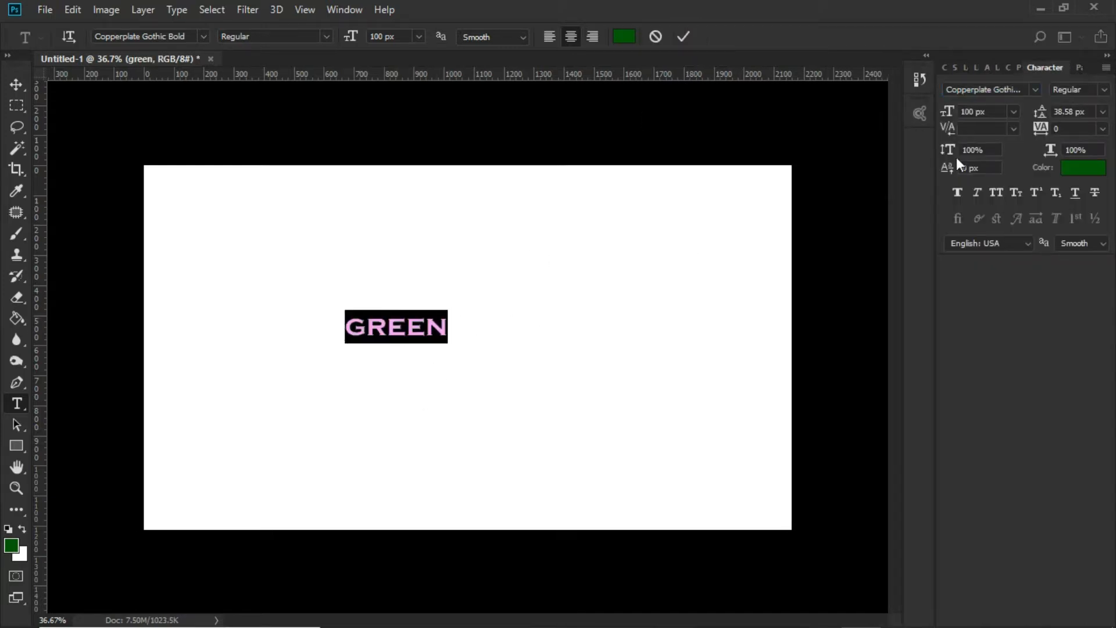
{"action": "left_click", "coordinate": [1018, 89]}
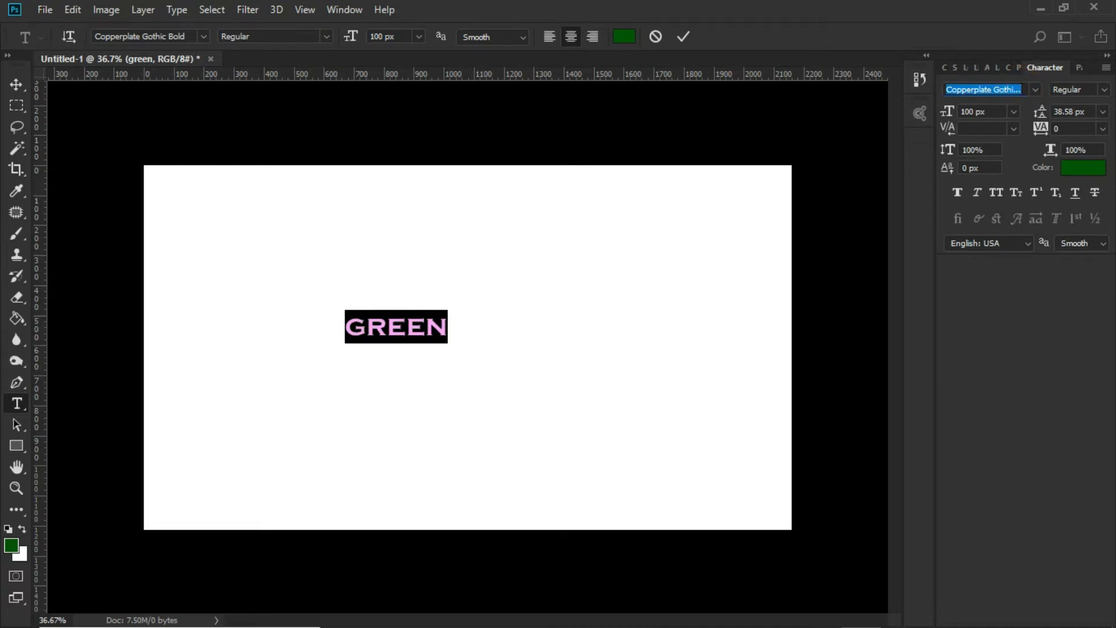
{"action": "type", "text": "imp"}
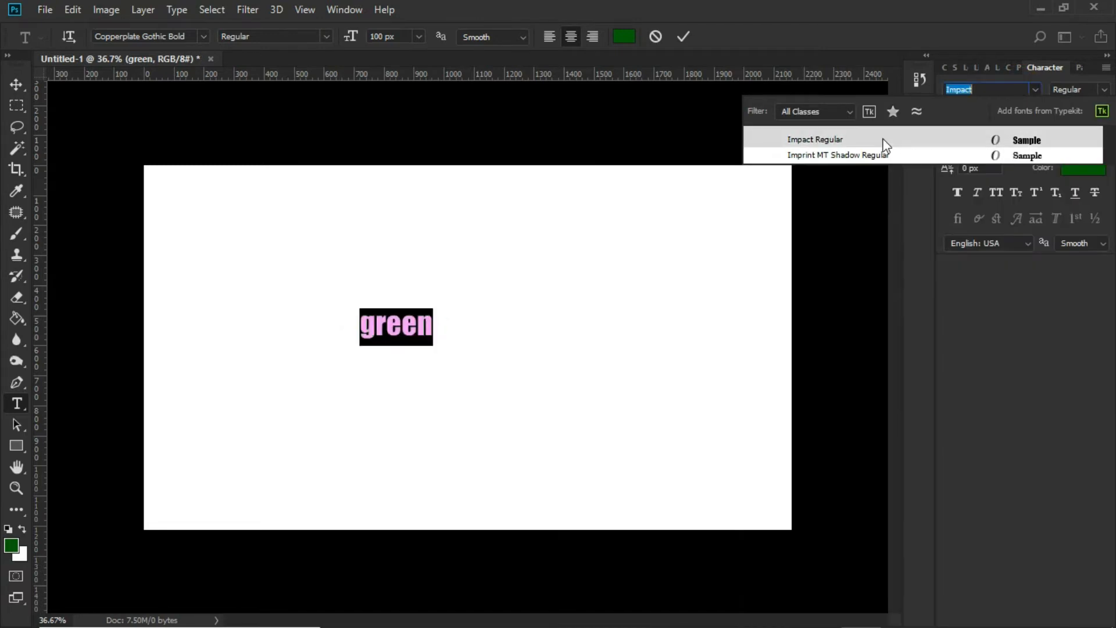
{"action": "left_click", "coordinate": [884, 142]}
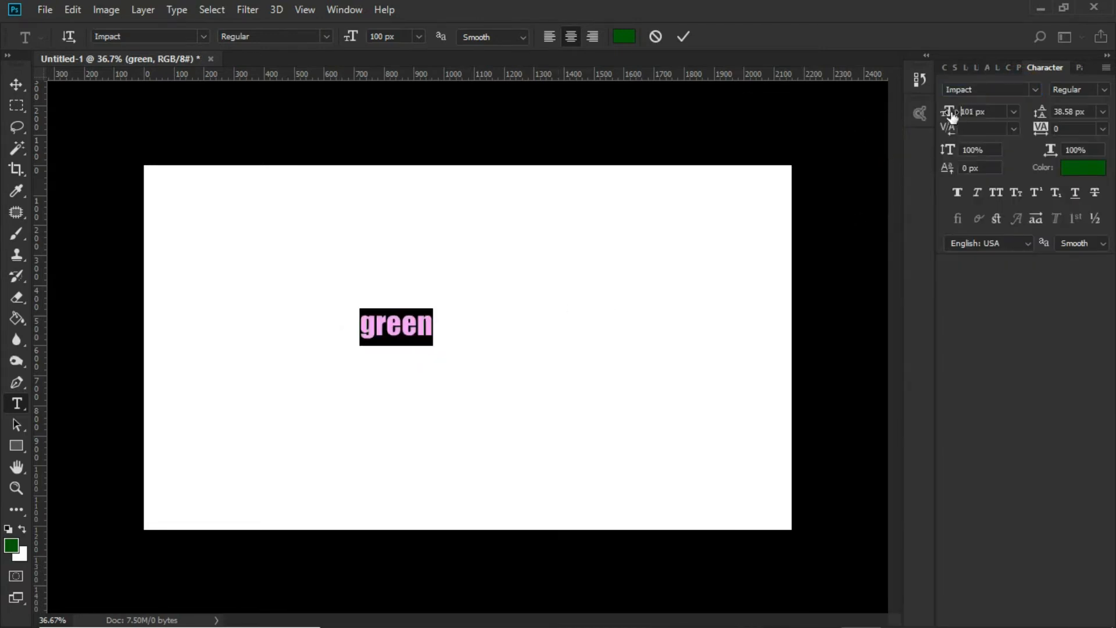
Enlarge the "green" text to a font size of 321 px
{"action": "left_click_drag", "start_coordinate": [951, 117], "coordinate": [1041, 106]}
{"action": "left_click_drag", "start_coordinate": [950, 111], "coordinate": [1044, 109]}
{"action": "left_click", "coordinate": [511, 319]}
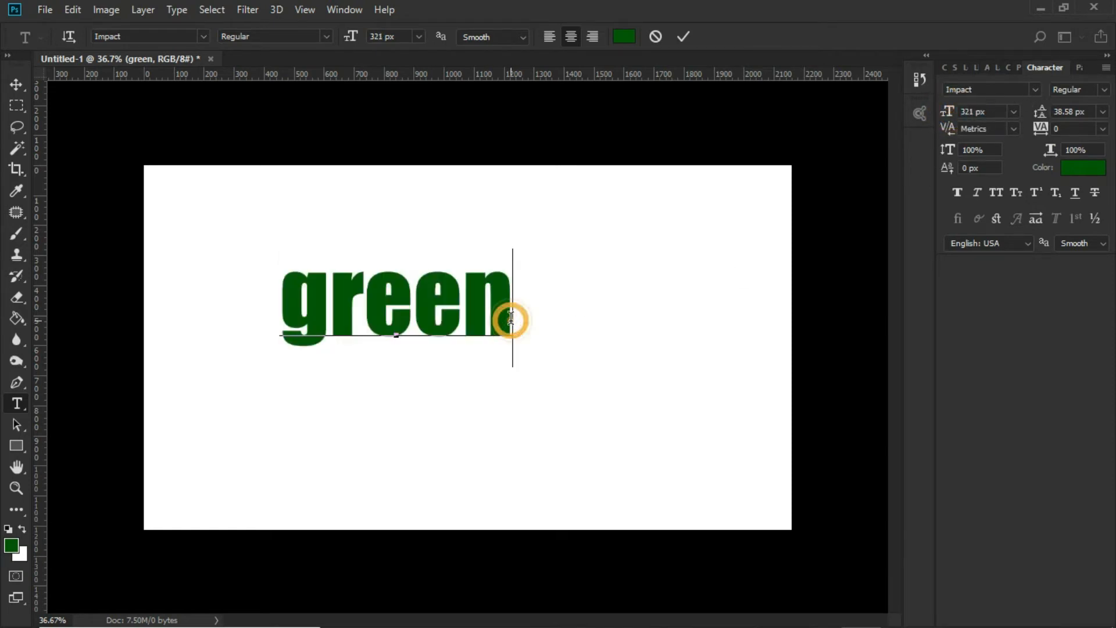
{"action": "left_click", "coordinate": [683, 37]}
Free-transform the "green" text to about 162% and centre it on the canvas at X 1080, Y 607 px
{"action": "left_click", "coordinate": [19, 87]}
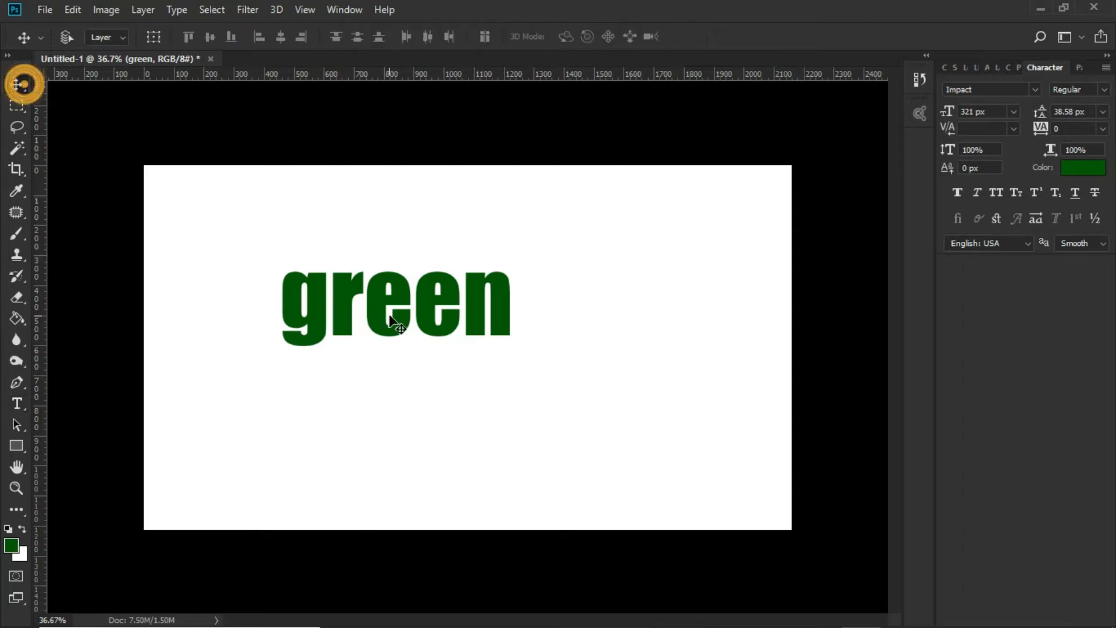
{"action": "left_click_drag", "start_coordinate": [393, 302], "coordinate": [448, 329]}
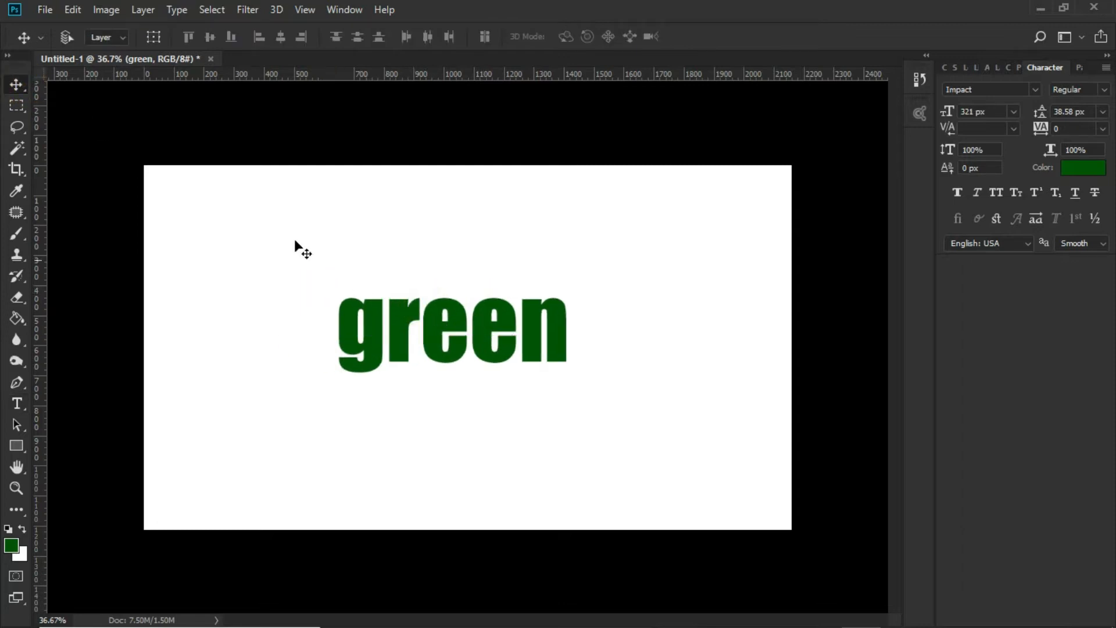
{"action": "left_click", "coordinate": [72, 10]}
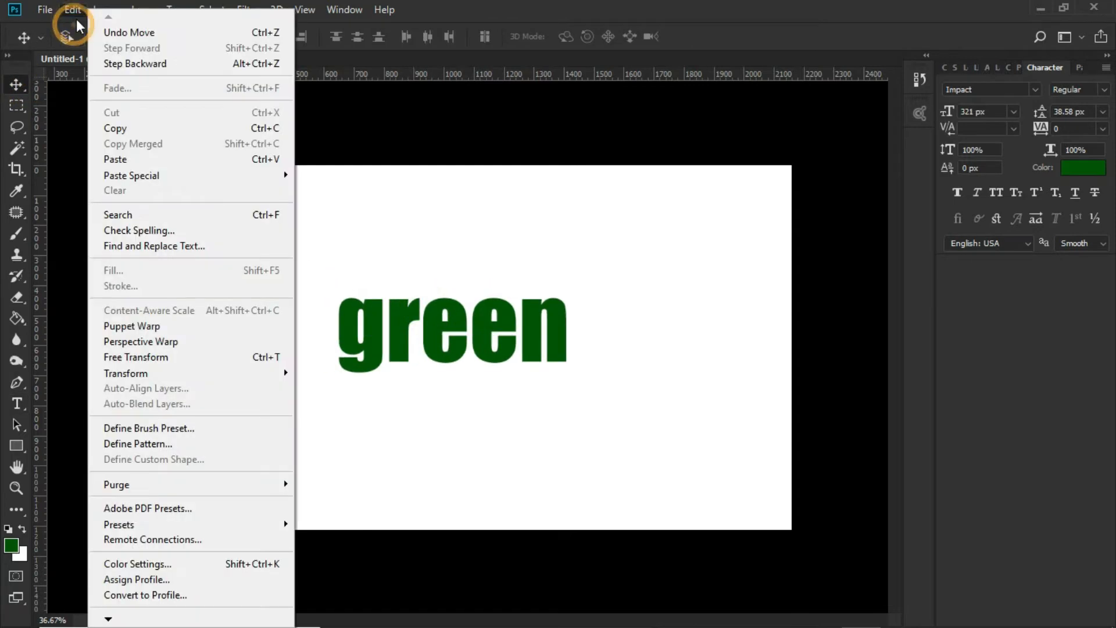
{"action": "left_click", "coordinate": [154, 359]}
{"action": "left_click_drag", "start_coordinate": [575, 280], "coordinate": [650, 246]}
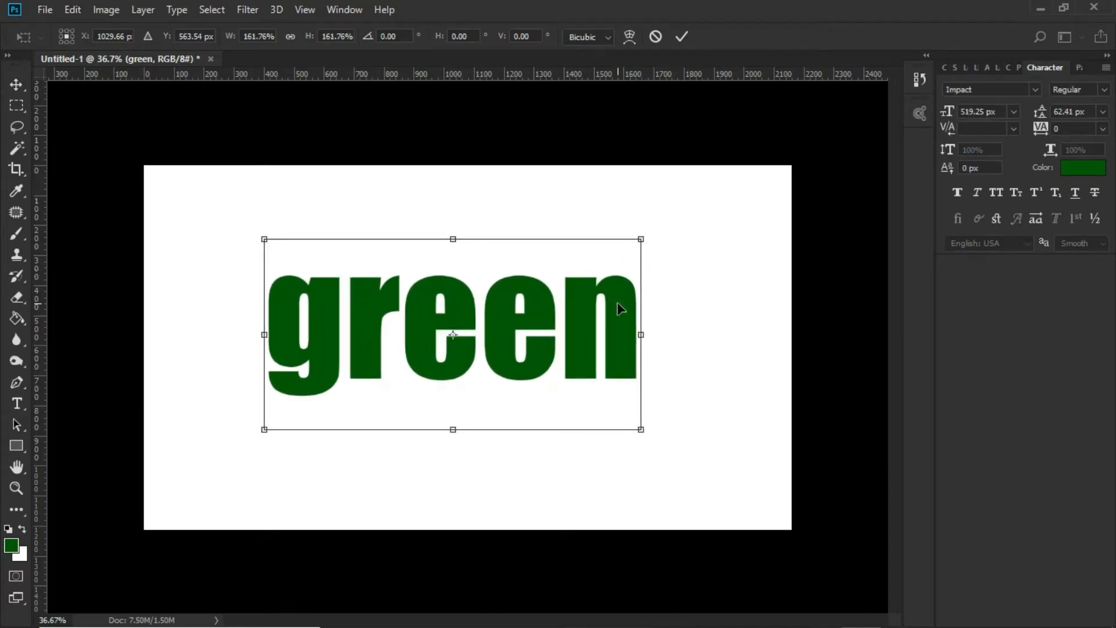
{"action": "left_click_drag", "start_coordinate": [624, 310], "coordinate": [627, 319]}
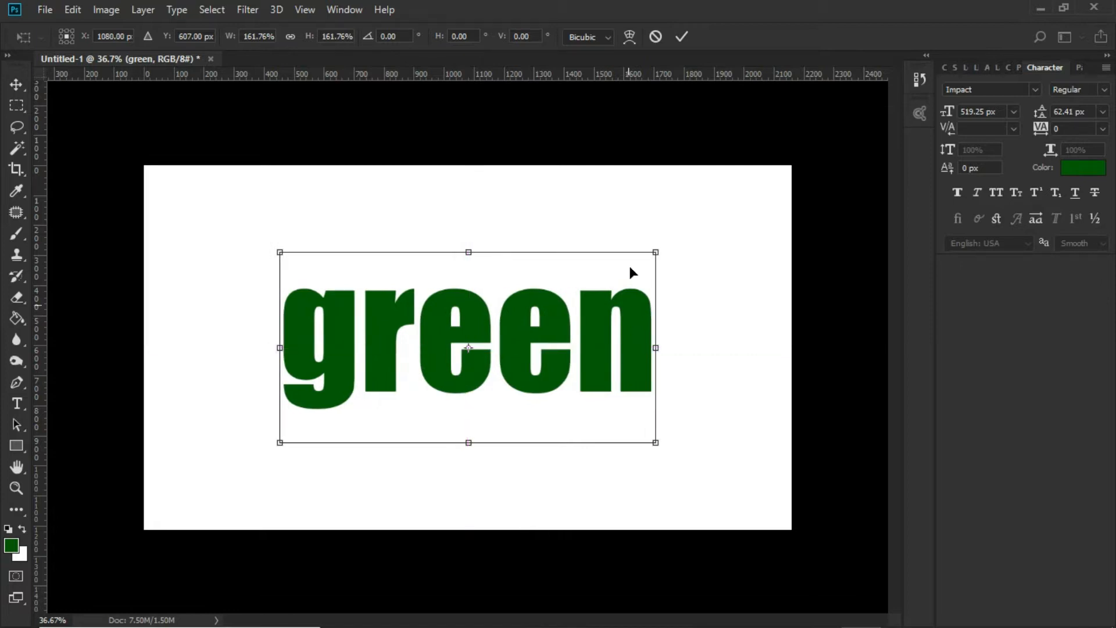
{"action": "left_click", "coordinate": [682, 36]}
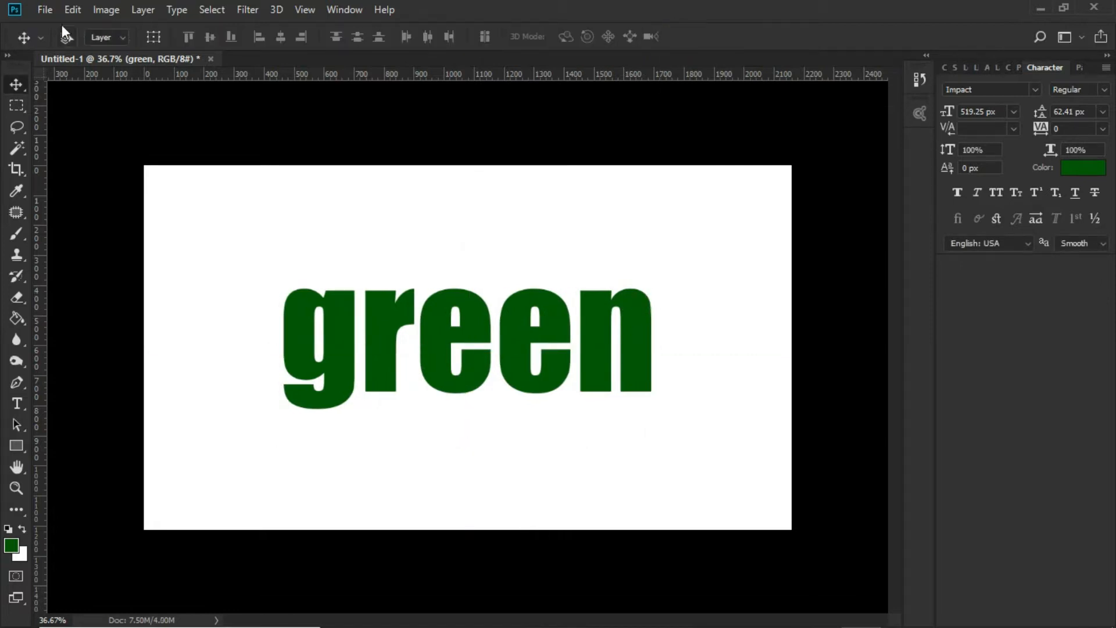
Open leaf image 1 from the green folder on the desktop and copy it into Untitled-1 over the text's first letters
{"action": "left_click", "coordinate": [45, 9]}
{"action": "left_click", "coordinate": [50, 40]}
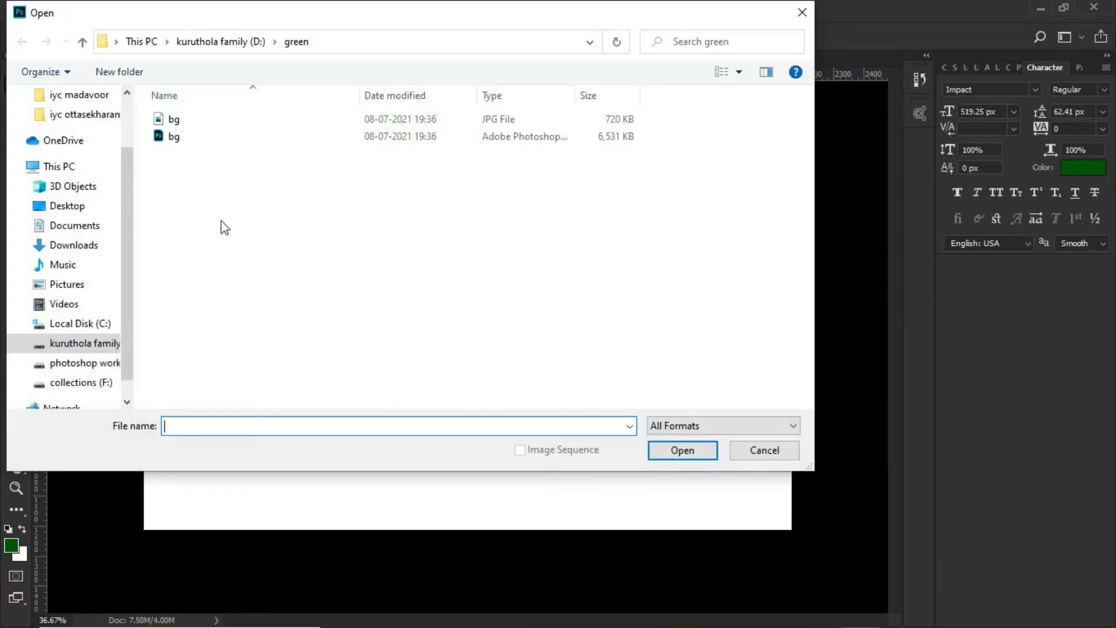
{"action": "left_click", "coordinate": [67, 205]}
{"action": "double_click", "coordinate": [280, 153]}
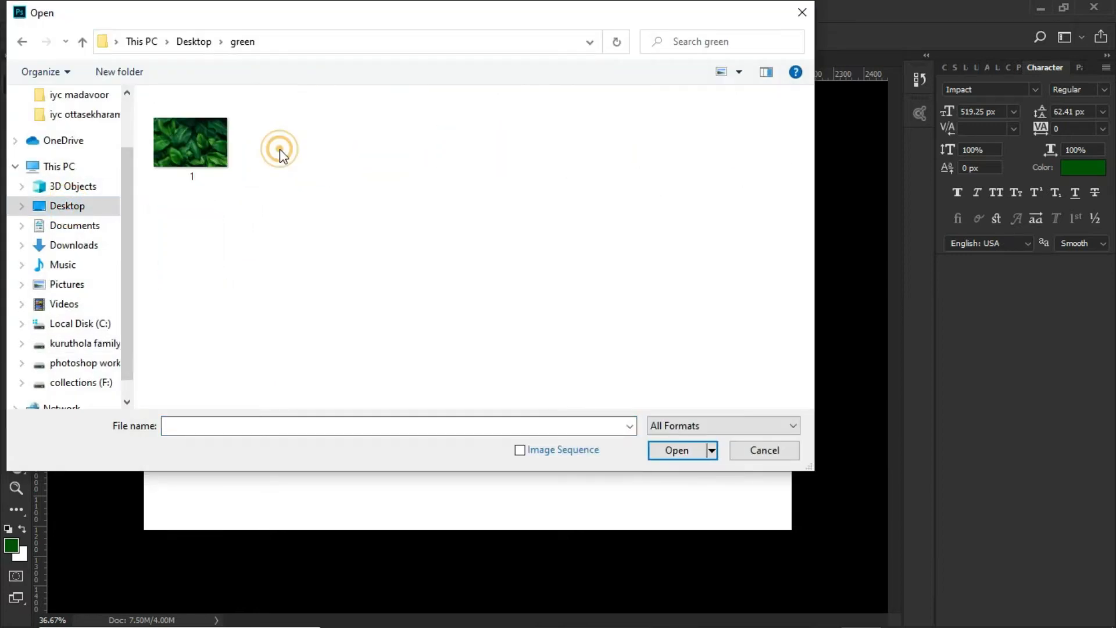
{"action": "left_click", "coordinate": [201, 149]}
{"action": "left_click", "coordinate": [655, 452]}
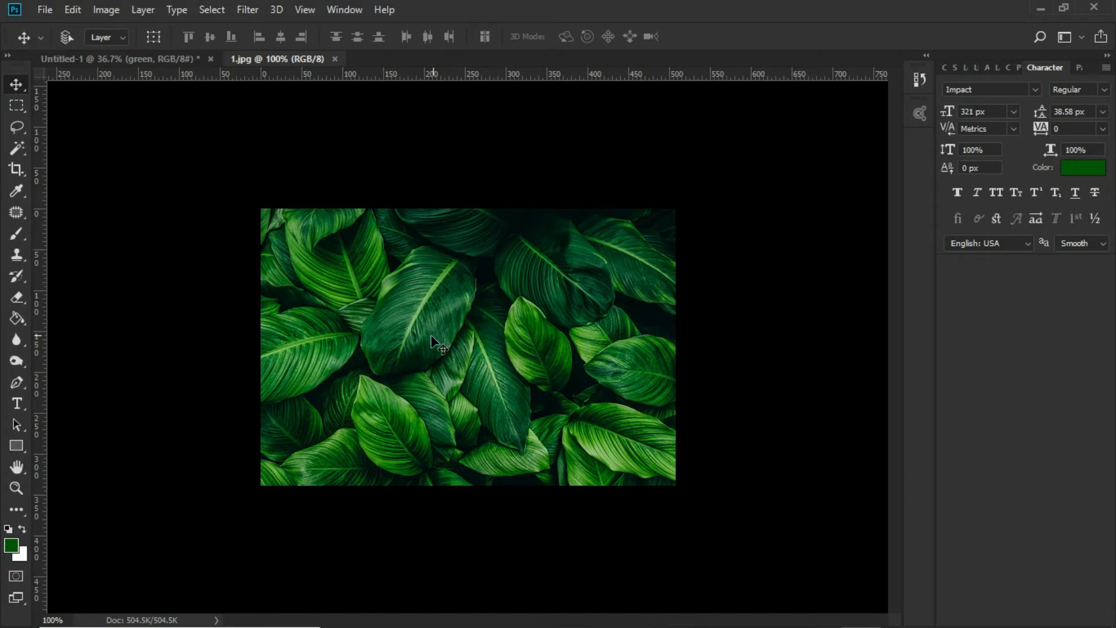
{"action": "left_click_drag", "start_coordinate": [431, 336], "coordinate": [205, 140]}
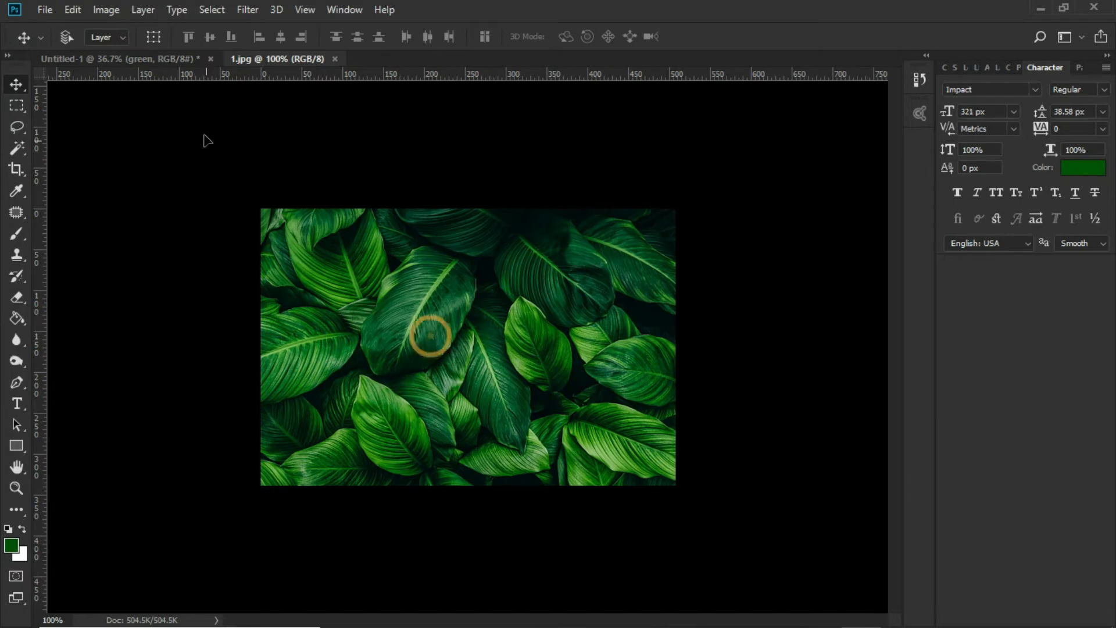
{"action": "left_click_drag", "start_coordinate": [177, 62], "coordinate": [386, 337]}
Scale the leaf image to about 146% and position it over the first half of the text
{"action": "left_click", "coordinate": [73, 9]}
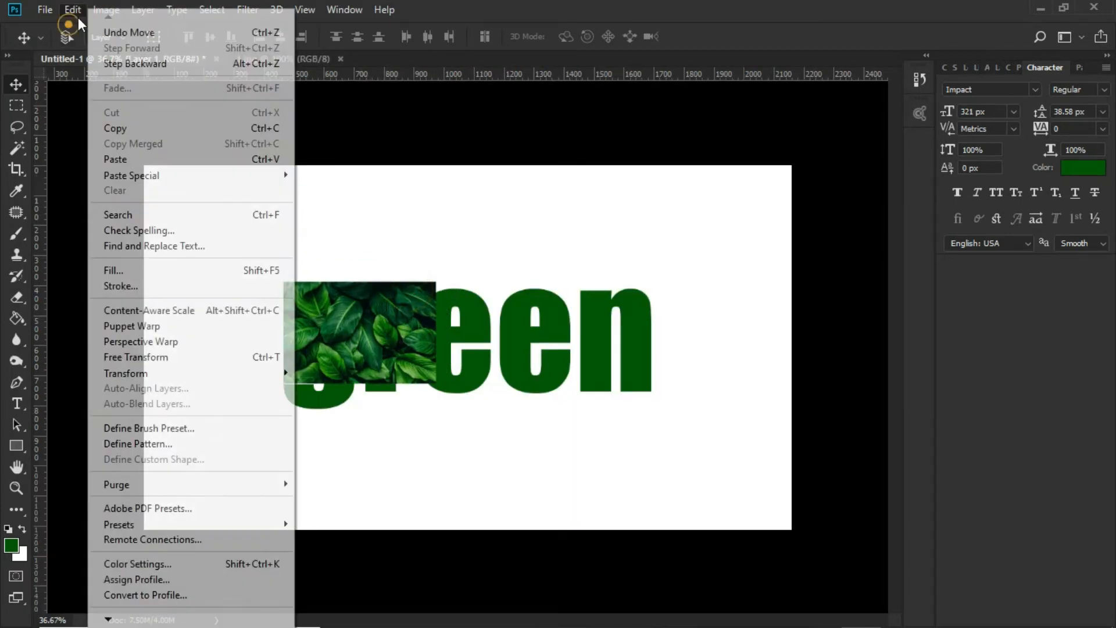
{"action": "left_click", "coordinate": [162, 356]}
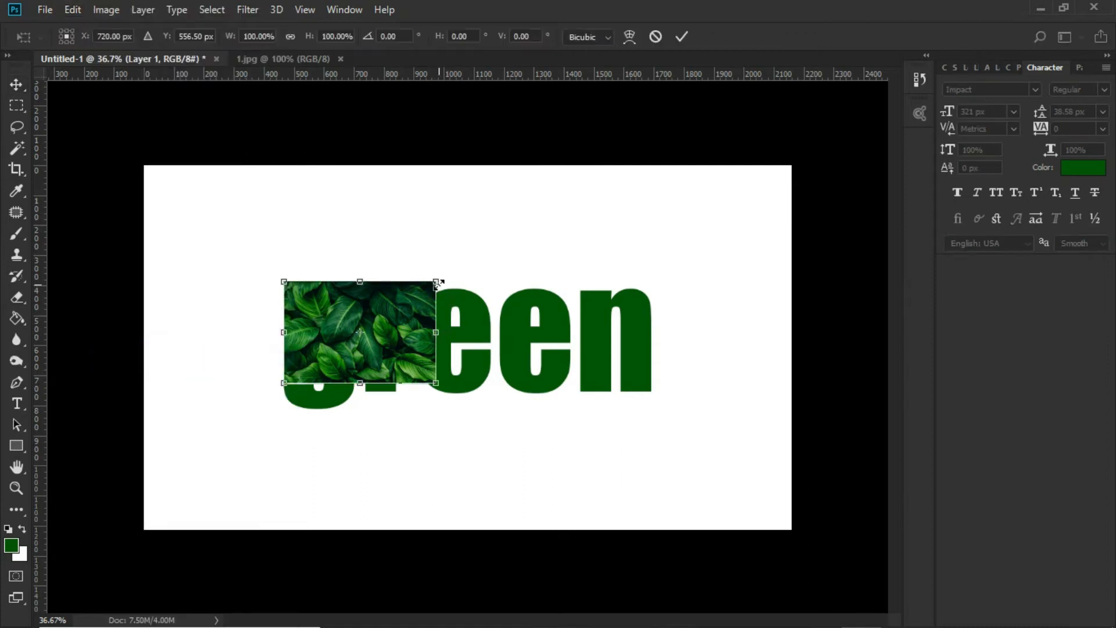
{"action": "left_click_drag", "start_coordinate": [437, 283], "coordinate": [472, 258]}
{"action": "left_click_drag", "start_coordinate": [442, 314], "coordinate": [455, 330]}
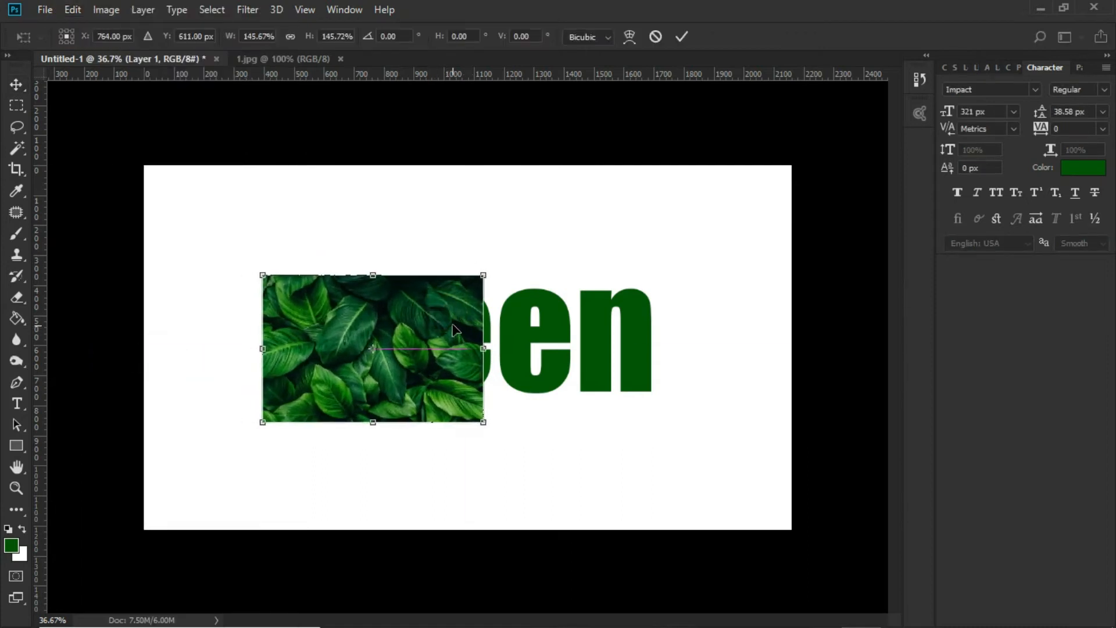
{"action": "left_click", "coordinate": [682, 37]}
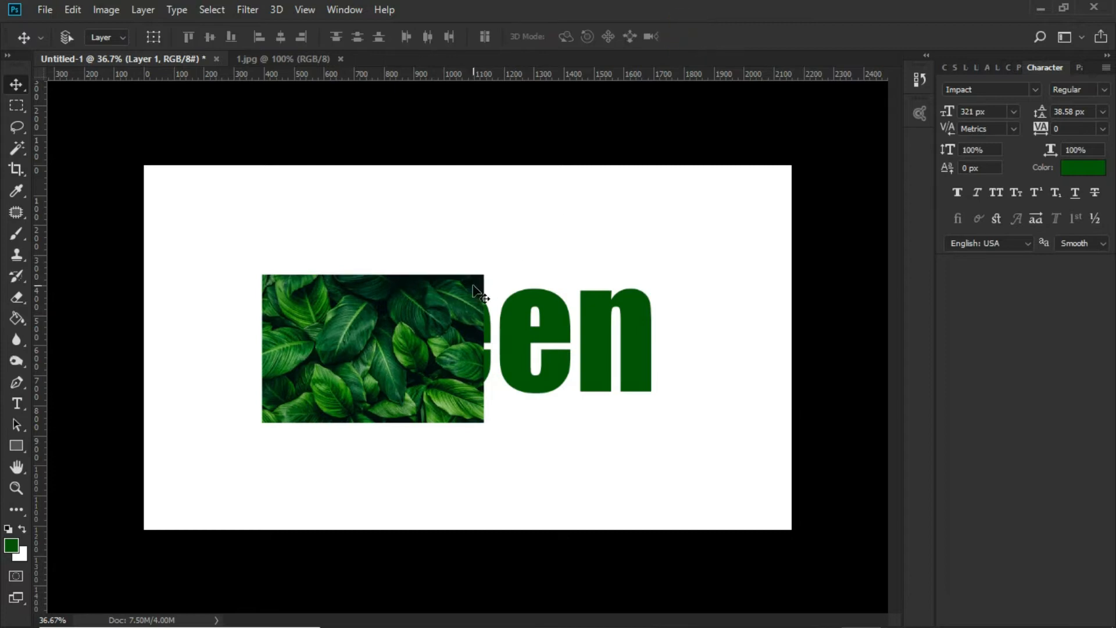
Duplicate the leaf layer as "Layer 1 copy" and place the copy flush against the original, covering the rest of the text
{"action": "left_click", "coordinate": [329, 13]}
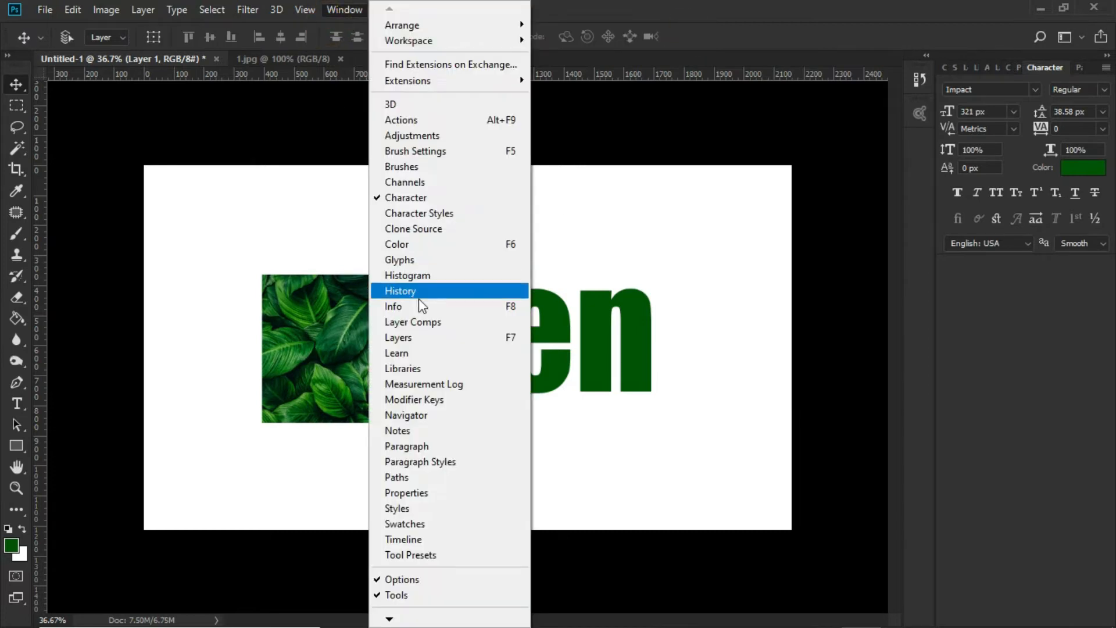
{"action": "left_click", "coordinate": [426, 337]}
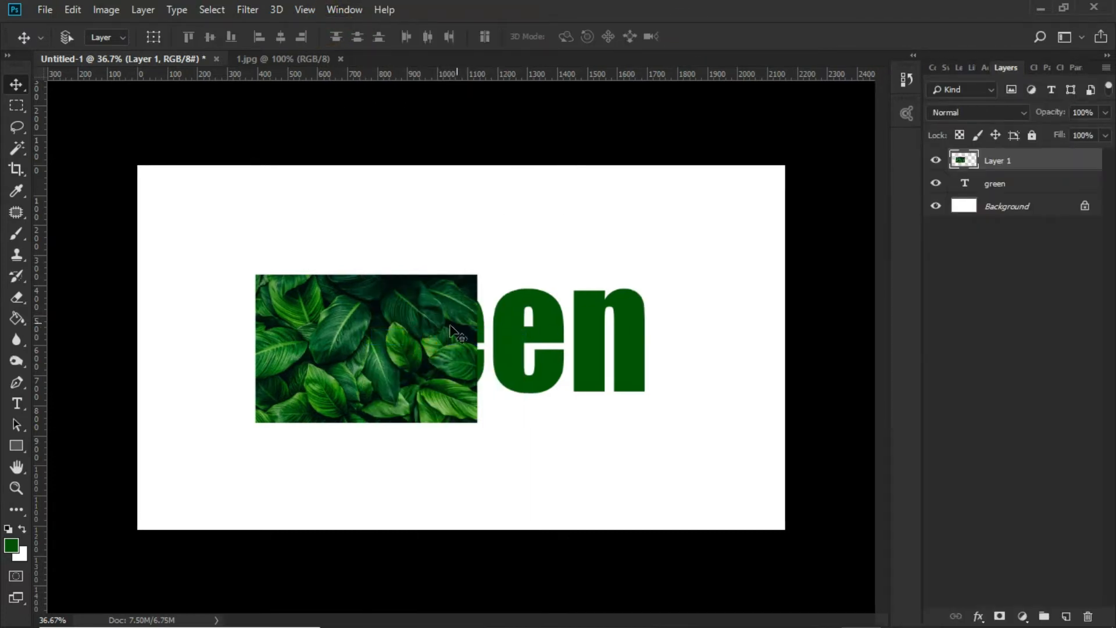
{"action": "right_click", "coordinate": [397, 318]}
{"action": "left_click", "coordinate": [408, 324]}
{"action": "right_click", "coordinate": [1007, 160]}
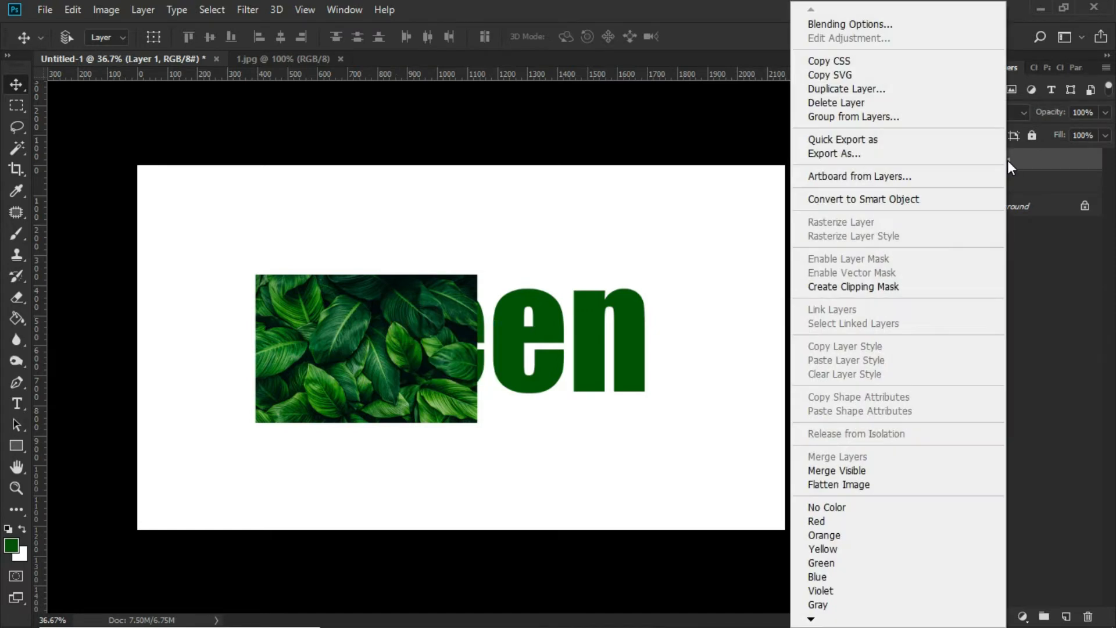
{"action": "left_click", "coordinate": [888, 89]}
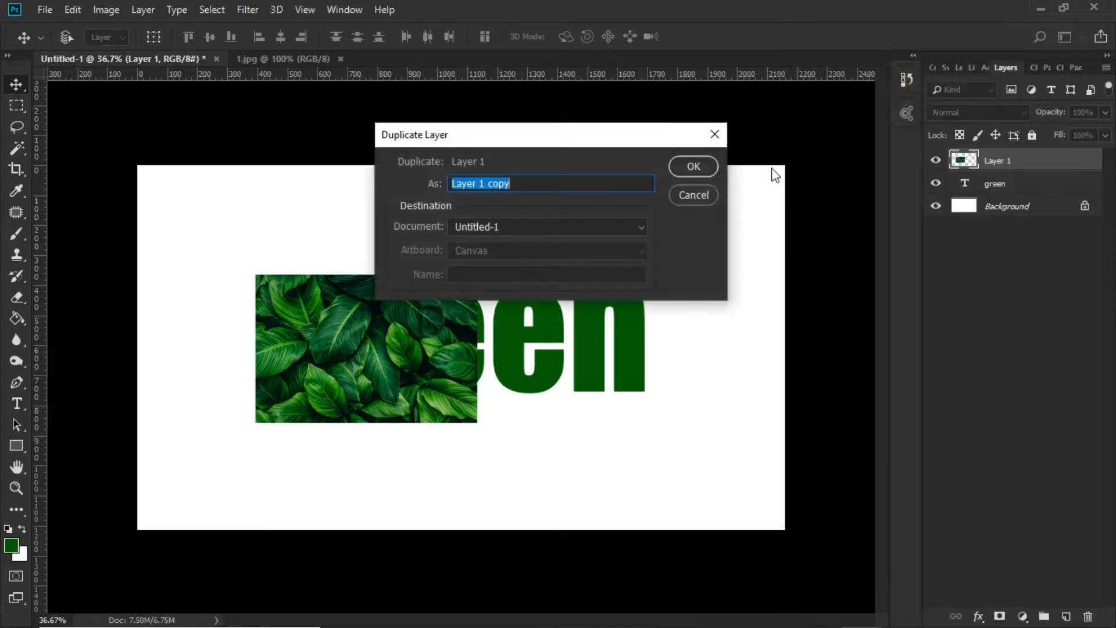
{"action": "left_click", "coordinate": [712, 165]}
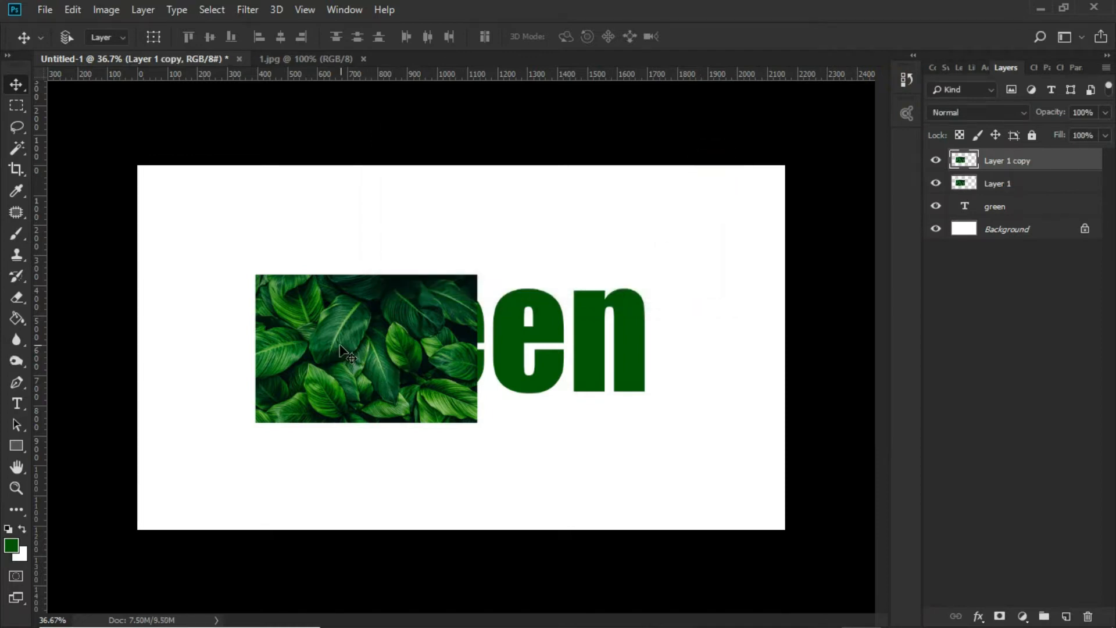
{"action": "left_click_drag", "start_coordinate": [332, 343], "coordinate": [555, 345]}
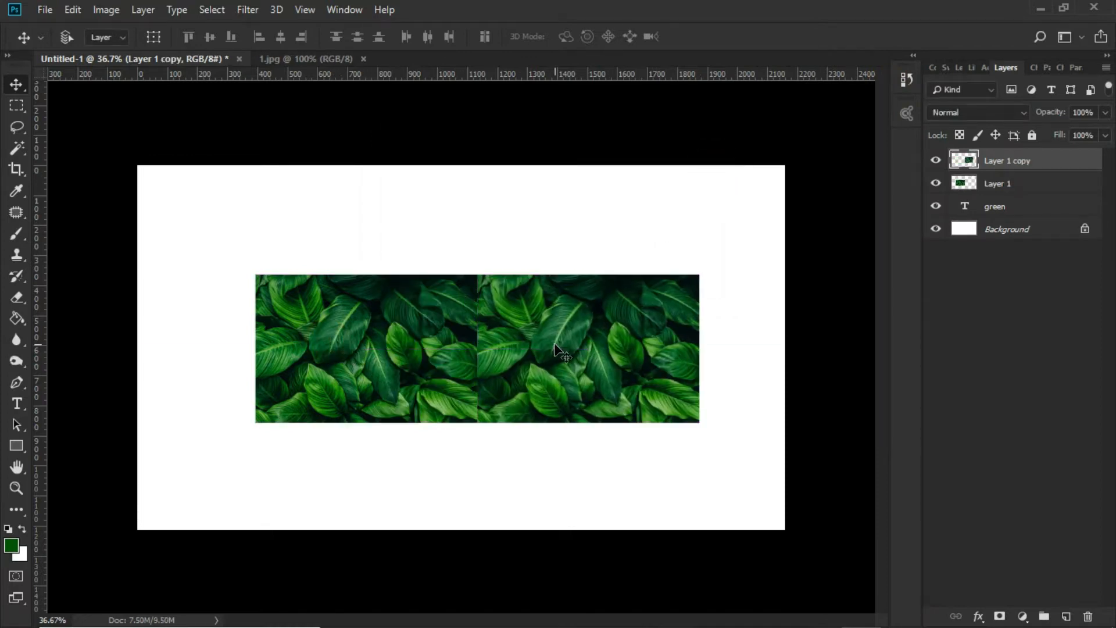
Flip the duplicated leaf image horizontally so it mirrors the original along their shared edge
{"action": "left_click", "coordinate": [75, 8]}
{"action": "left_click", "coordinate": [187, 357]}
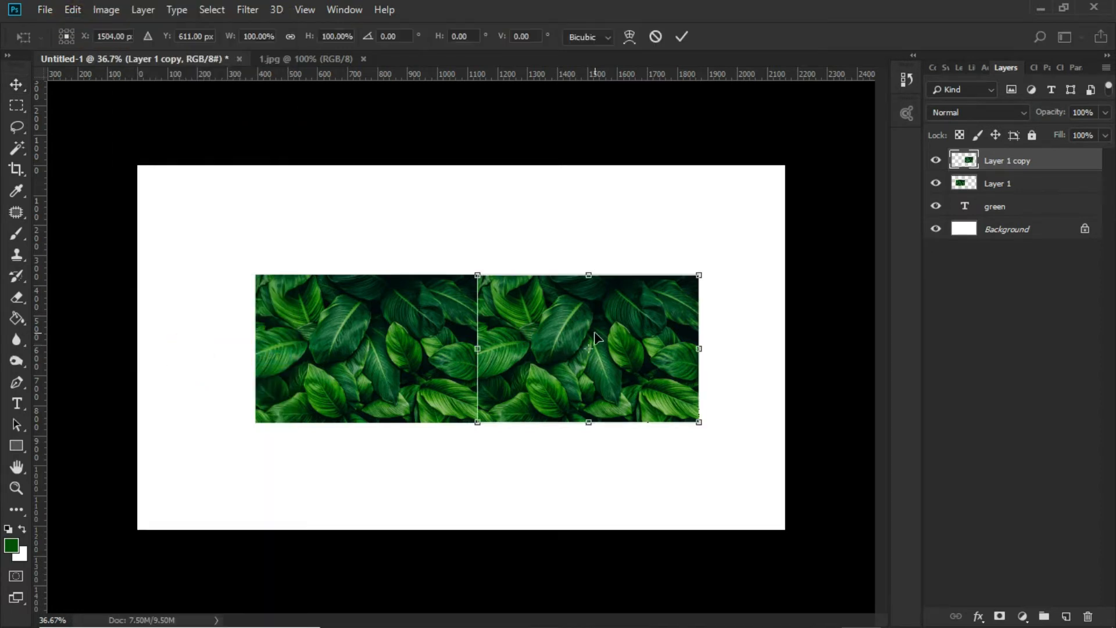
{"action": "right_click", "coordinate": [595, 337]}
{"action": "left_click", "coordinate": [671, 529]}
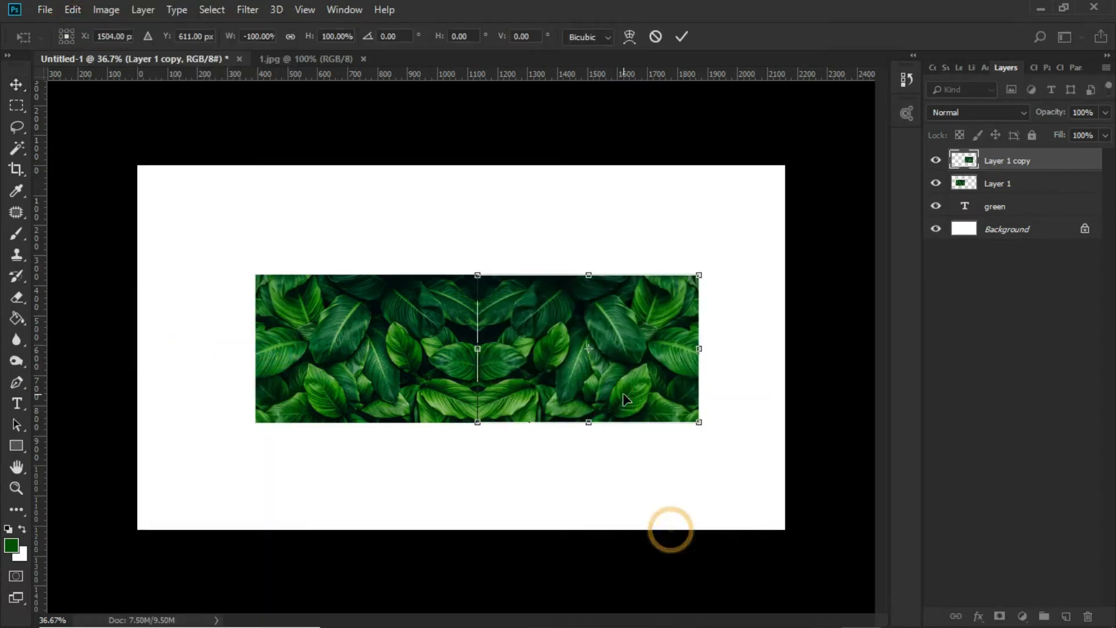
{"action": "double_click", "coordinate": [623, 394]}
{"action": "left_click", "coordinate": [463, 366]}
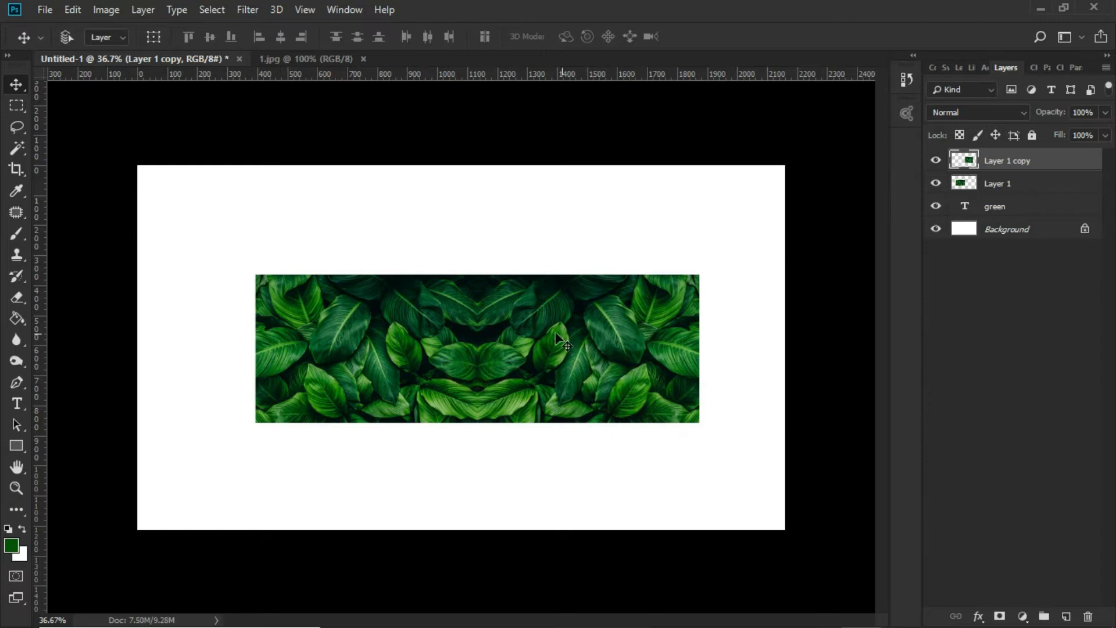
Merge the mirrored leaf copy down into Layer 1
{"action": "right_click", "coordinate": [1028, 163]}
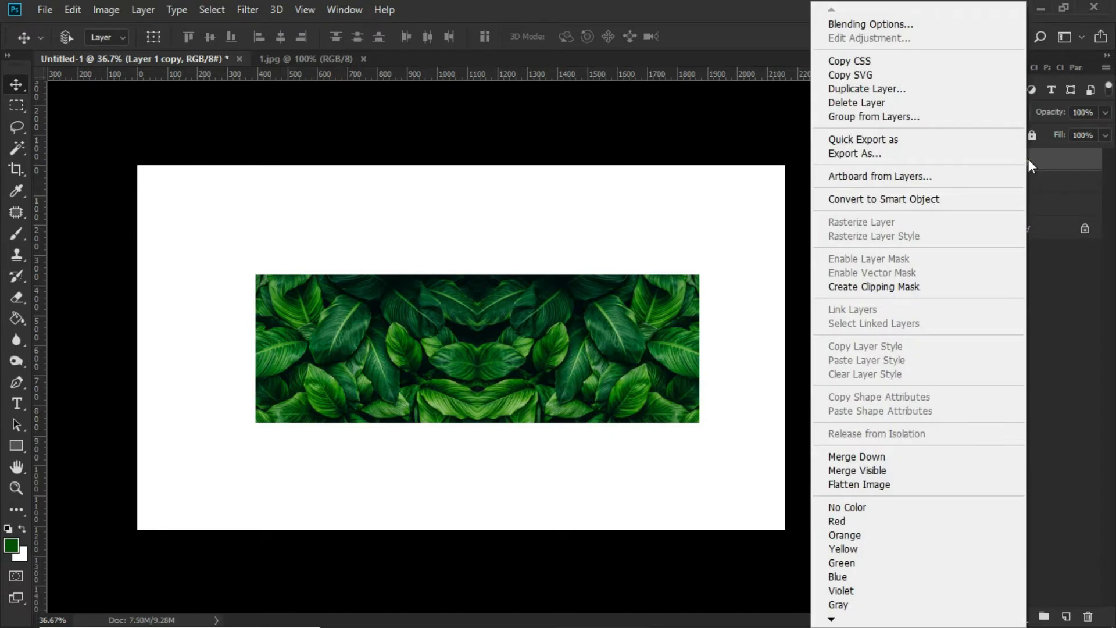
{"action": "left_click", "coordinate": [886, 459]}
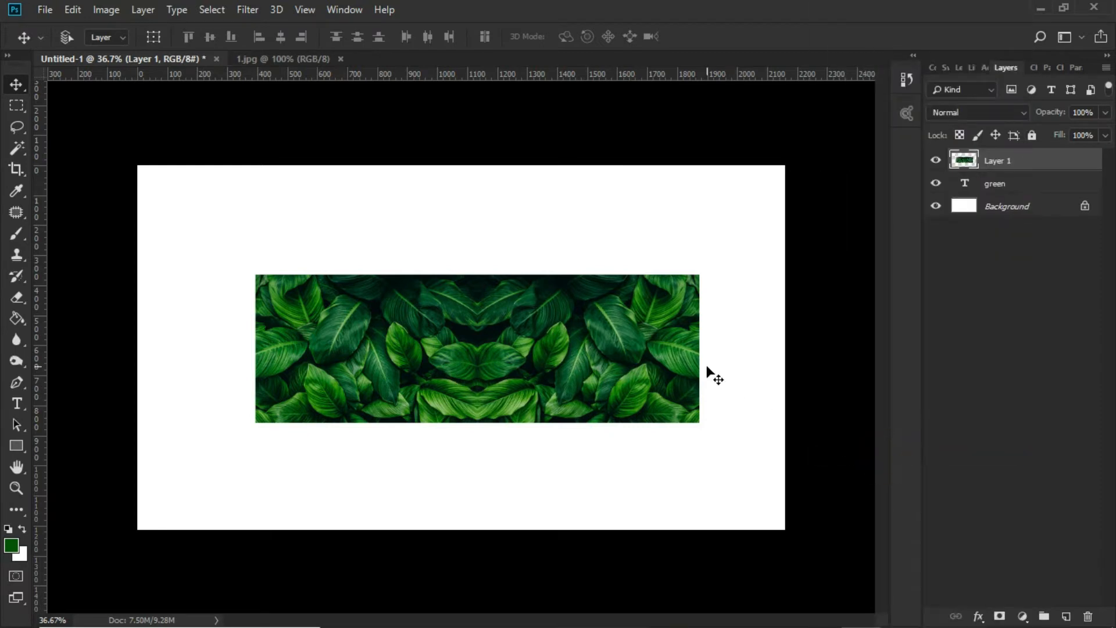
{"action": "right_click", "coordinate": [997, 165]}
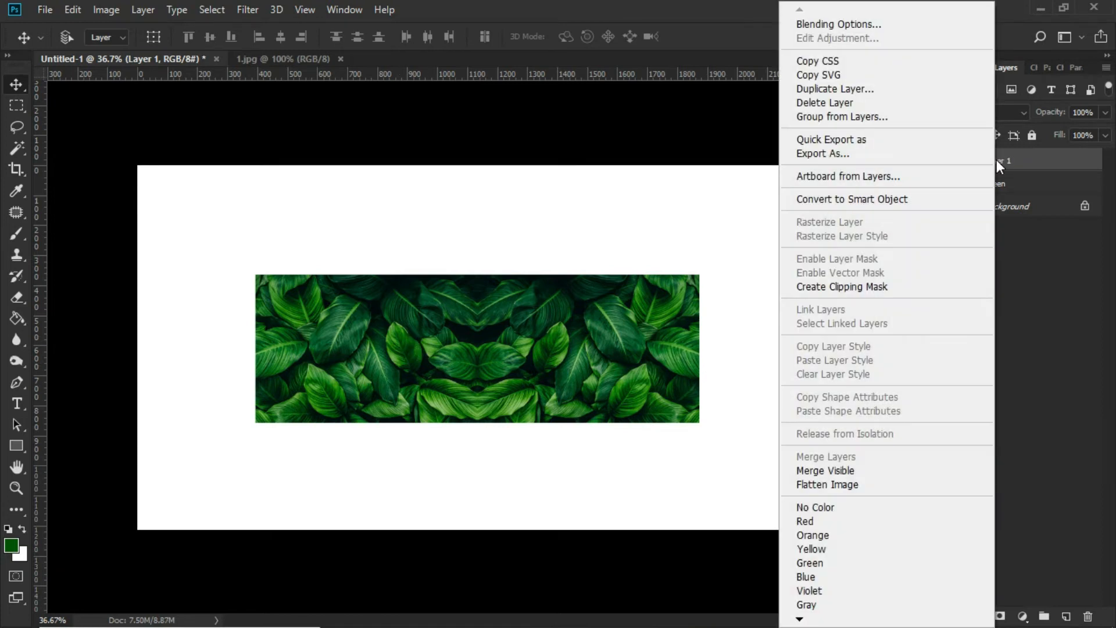
{"action": "left_click", "coordinate": [522, 369]}
Trace the bright leaf near the image's lower edge with the Pen tool, from its tip down along its outer side
{"action": "scroll", "coordinate": [285, 411], "scroll_direction": "up", "scroll_amount": 10}
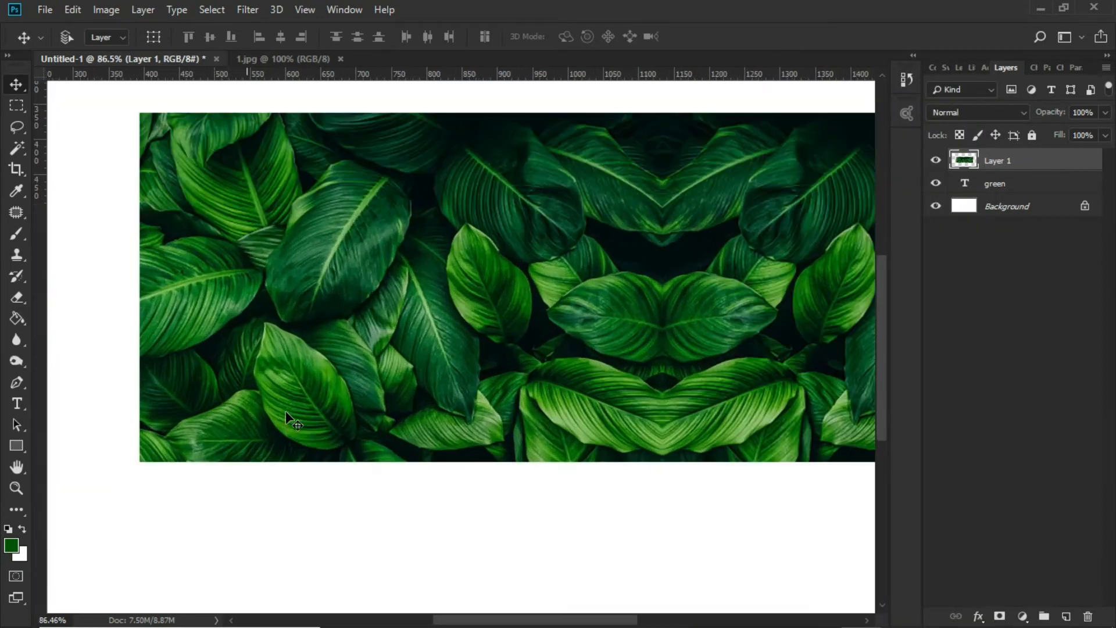
{"action": "scroll", "coordinate": [294, 346], "scroll_direction": "up", "scroll_amount": 2}
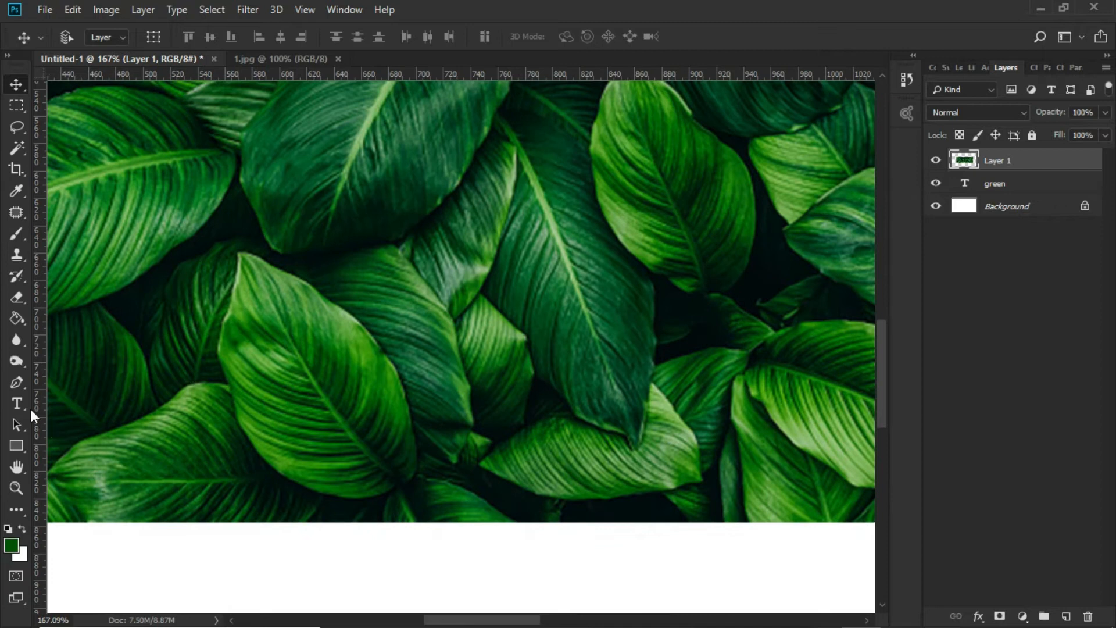
{"action": "left_click", "coordinate": [16, 382]}
{"action": "scroll", "coordinate": [268, 345], "scroll_direction": "up", "scroll_amount": 4}
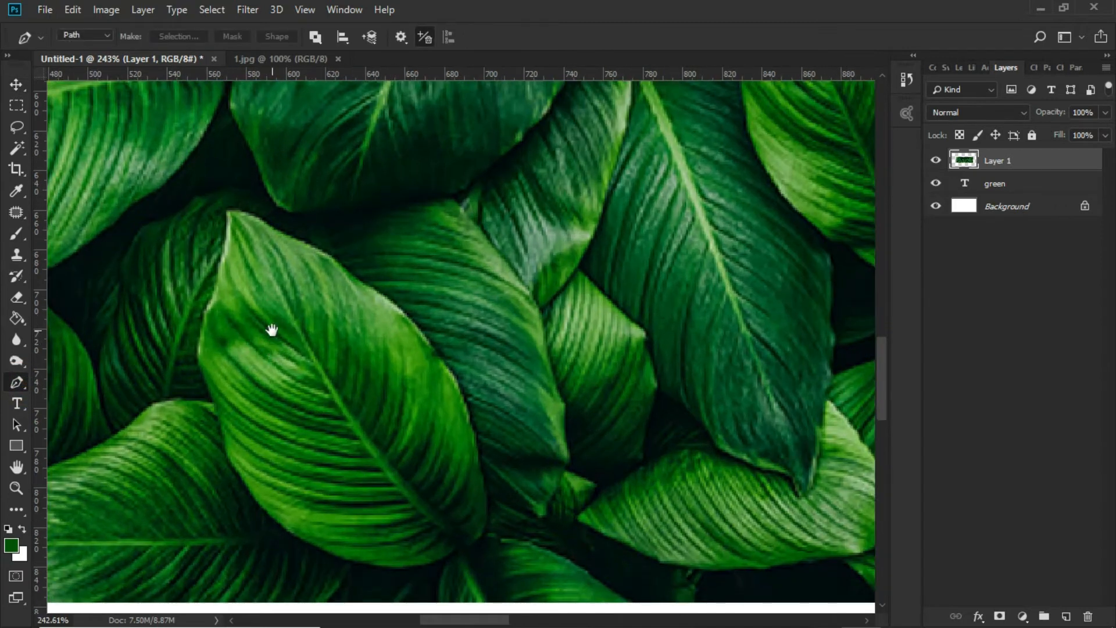
{"action": "left_click_drag", "start_coordinate": [272, 329], "coordinate": [426, 264]}
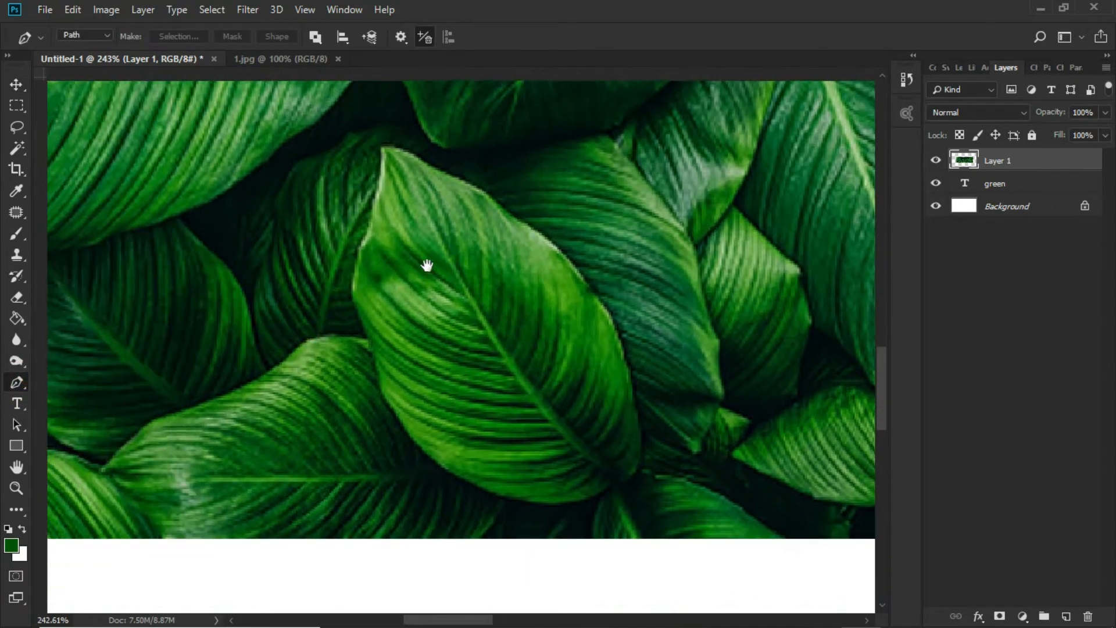
{"action": "left_click", "coordinate": [382, 149]}
{"action": "scroll", "coordinate": [380, 178], "scroll_direction": "up", "scroll_amount": 2}
{"action": "left_click_drag", "start_coordinate": [366, 259], "coordinate": [358, 276]}
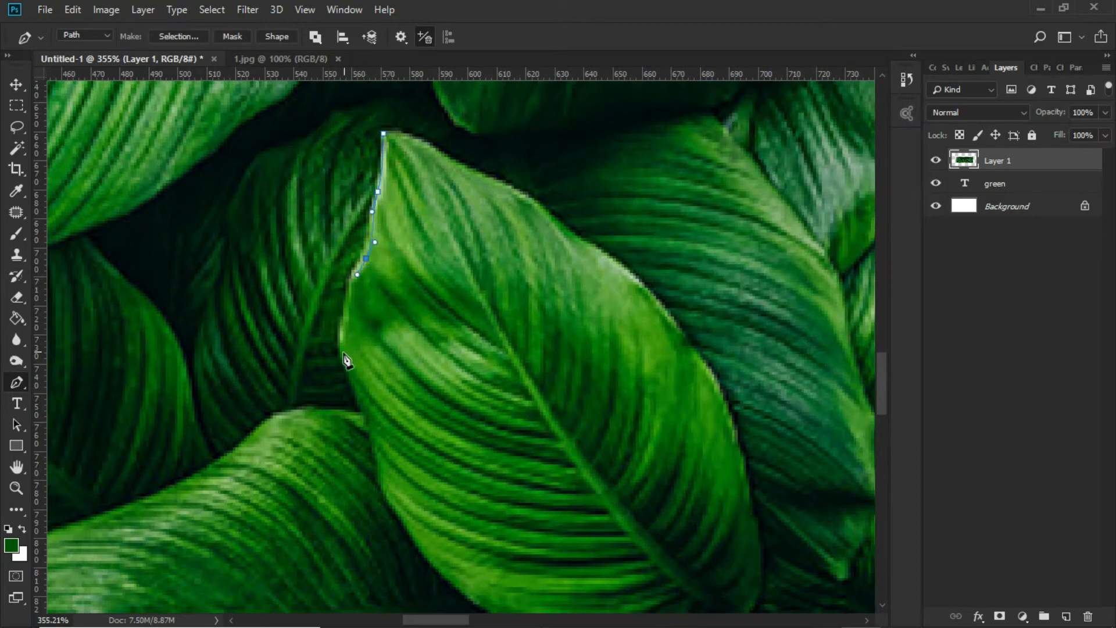
{"action": "left_click_drag", "start_coordinate": [343, 355], "coordinate": [349, 382]}
{"action": "left_click_drag", "start_coordinate": [393, 434], "coordinate": [503, 489]}
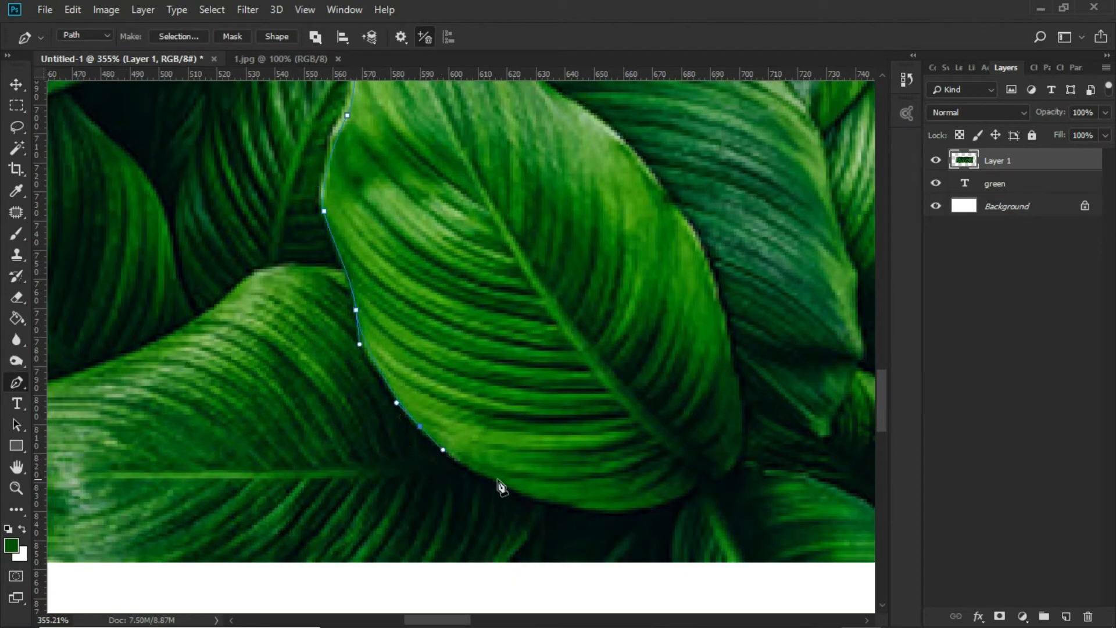
Continue the path around the leaf's base and up its opposite edge, closing it at the tip
{"action": "left_click_drag", "start_coordinate": [573, 507], "coordinate": [646, 524]}
{"action": "left_click", "coordinate": [704, 481]}
{"action": "left_click_drag", "start_coordinate": [741, 411], "coordinate": [743, 349]}
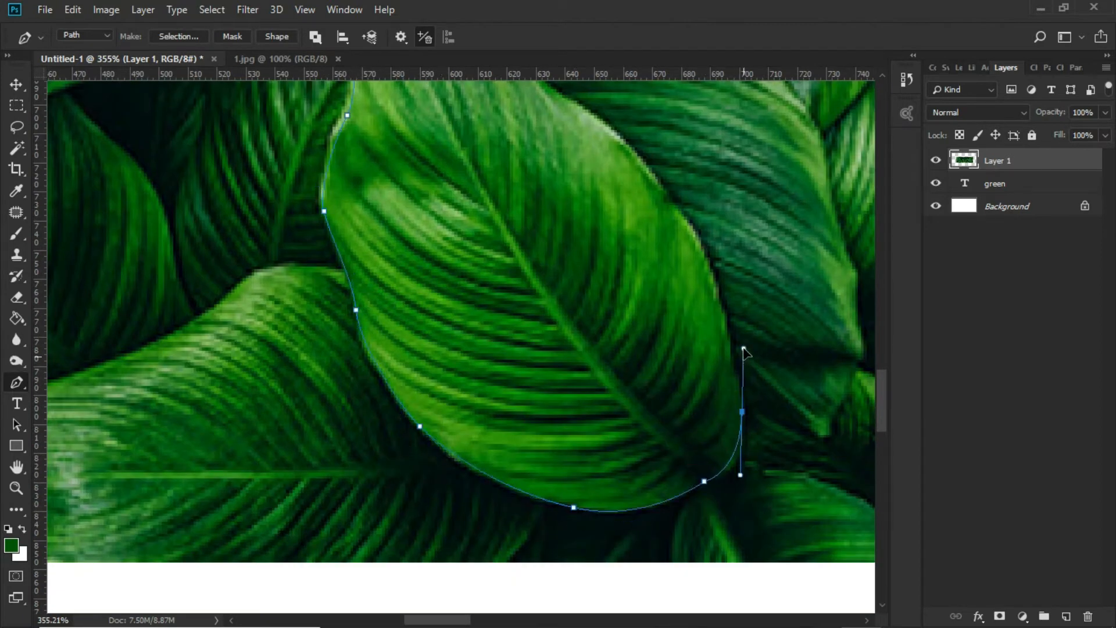
{"action": "left_click_drag", "start_coordinate": [700, 248], "coordinate": [692, 222]}
{"action": "left_click_drag", "start_coordinate": [699, 239], "coordinate": [734, 377]}
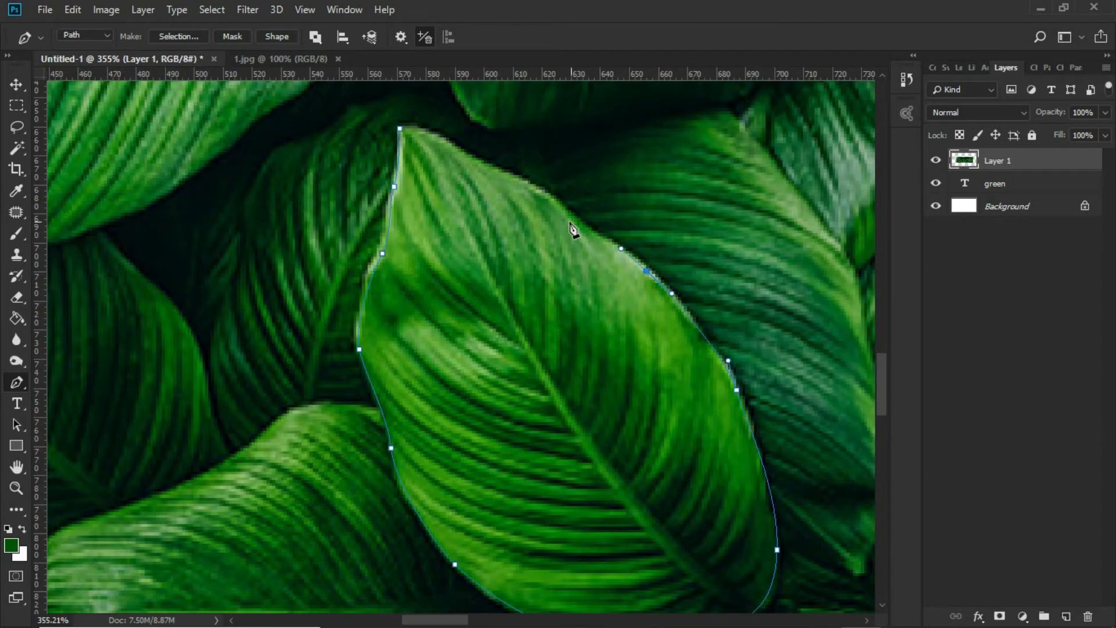
{"action": "left_click", "coordinate": [400, 128]}
Convert the closed leaf path into a new anti-aliased selection with a feather radius of 0 pixels
{"action": "scroll", "coordinate": [494, 315], "scroll_direction": "down", "scroll_amount": 8}
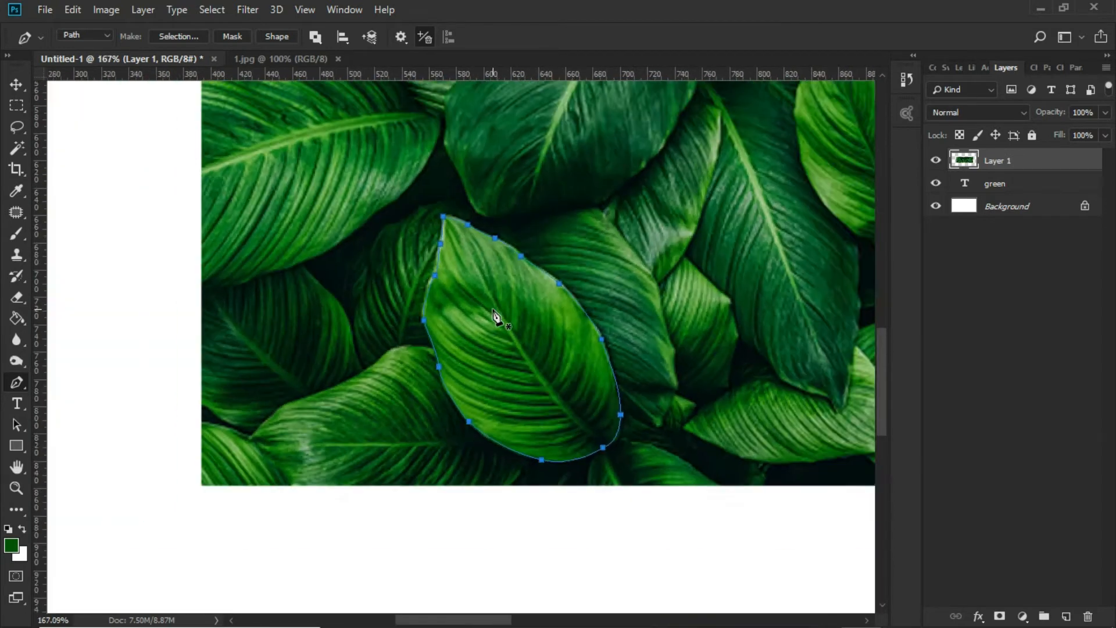
{"action": "left_click_drag", "start_coordinate": [519, 344], "coordinate": [448, 362]}
{"action": "scroll", "coordinate": [448, 362], "scroll_direction": "down", "scroll_amount": 2}
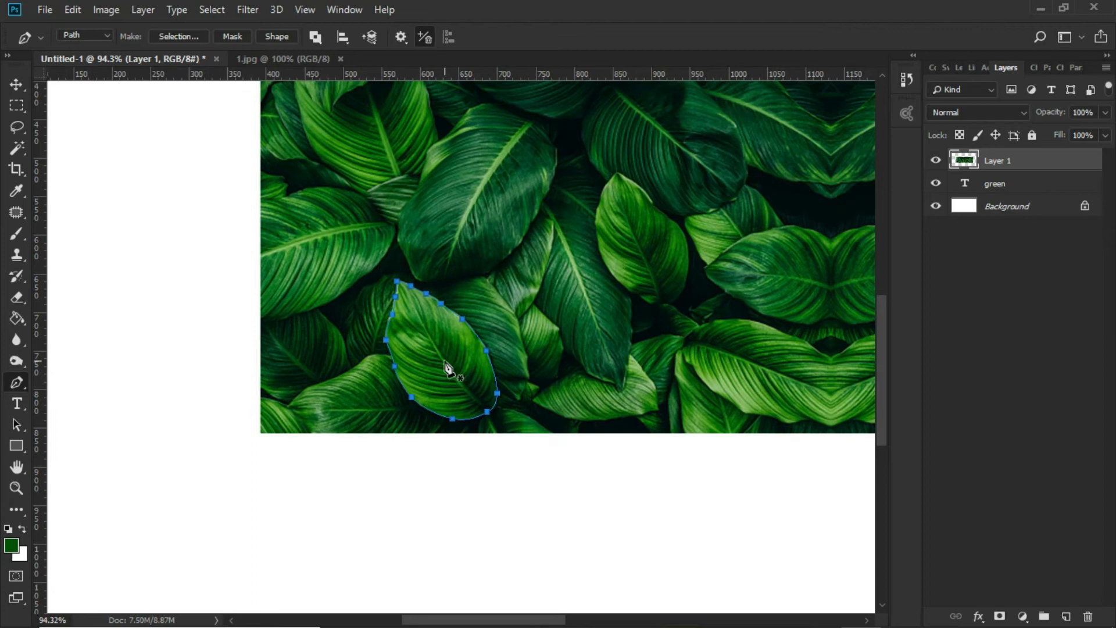
{"action": "right_click", "coordinate": [440, 372]}
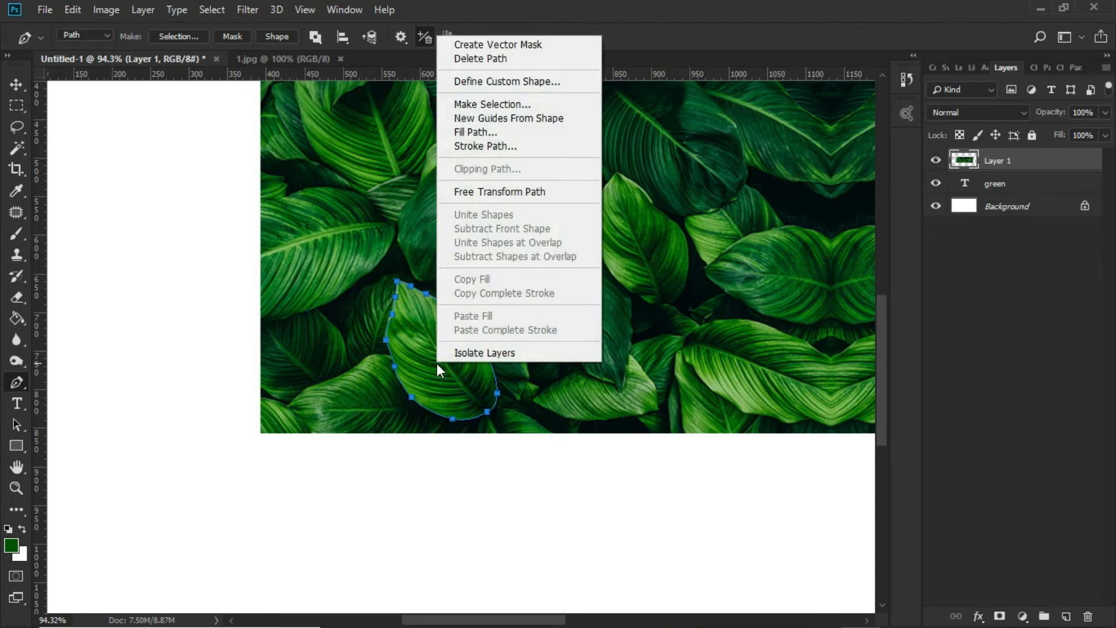
{"action": "left_click", "coordinate": [523, 104]}
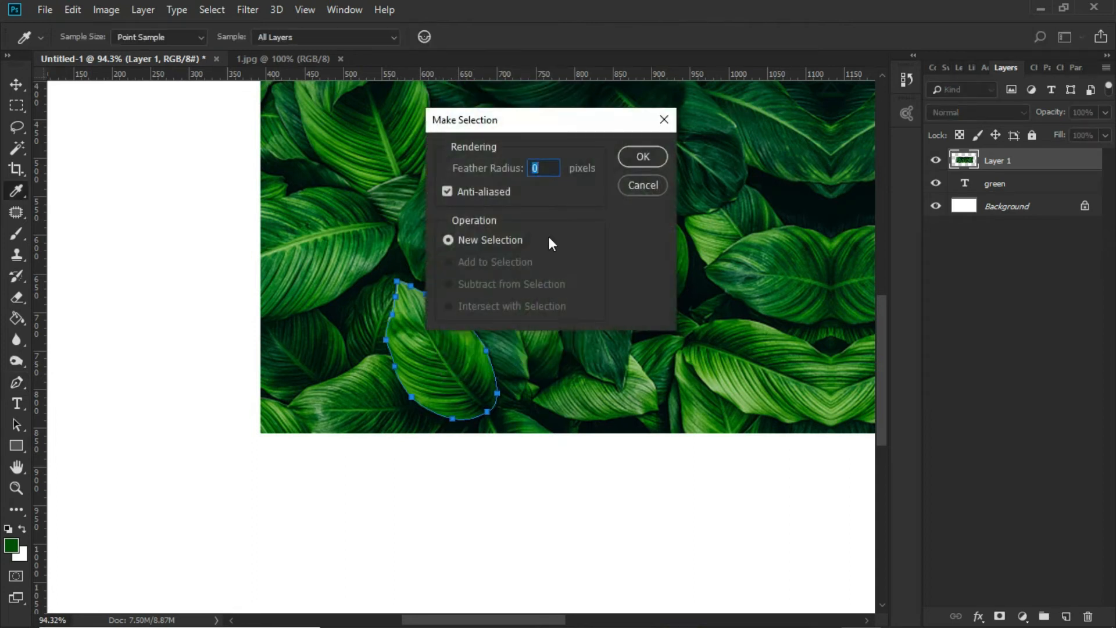
{"action": "left_click", "coordinate": [643, 157]}
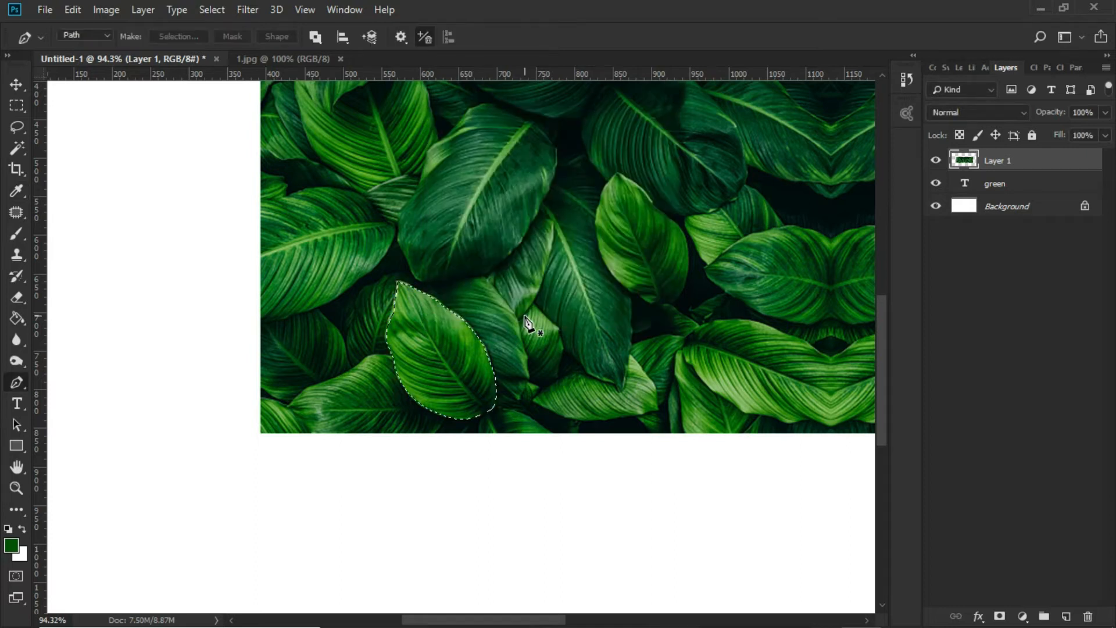
Copy the selected leaf and paste it onto its own layer
{"action": "left_click", "coordinate": [73, 10]}
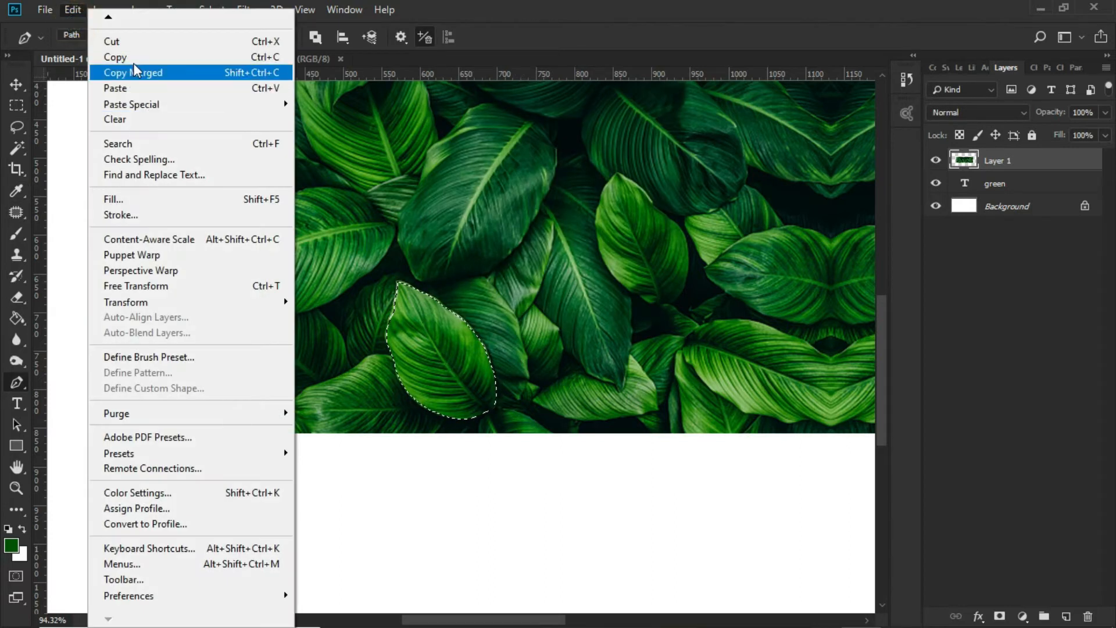
{"action": "left_click", "coordinate": [130, 57]}
{"action": "left_click", "coordinate": [72, 8]}
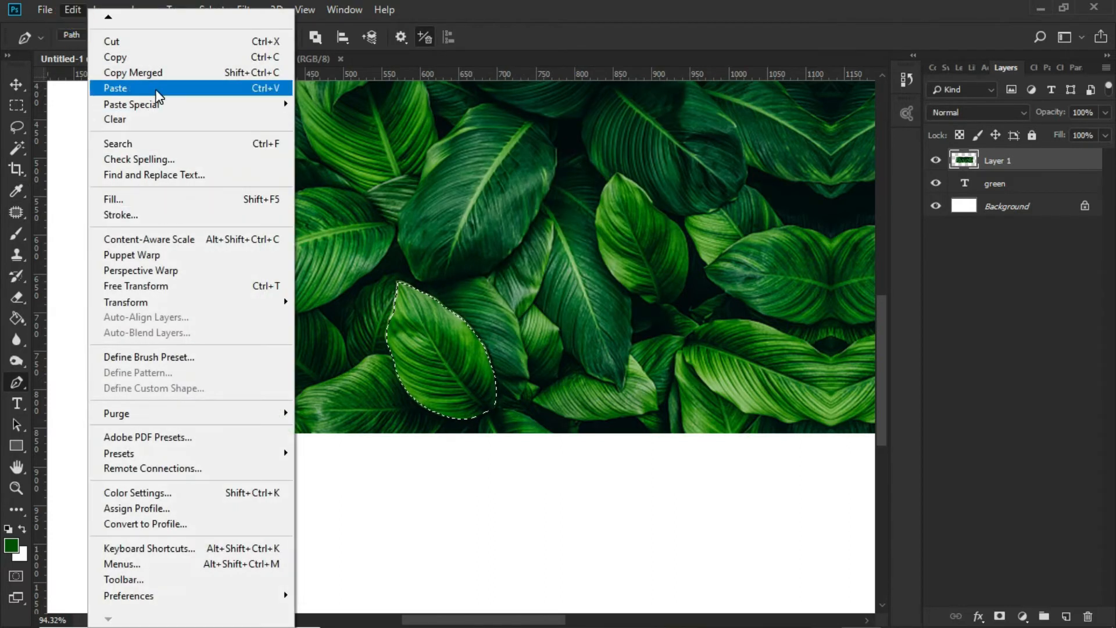
{"action": "left_click", "coordinate": [134, 88]}
Clip Layer 1 to the green text with a clipping mask so the leaf imagery fills only the letters
{"action": "left_click", "coordinate": [18, 87]}
{"action": "scroll", "coordinate": [459, 357], "scroll_direction": "down", "scroll_amount": 4}
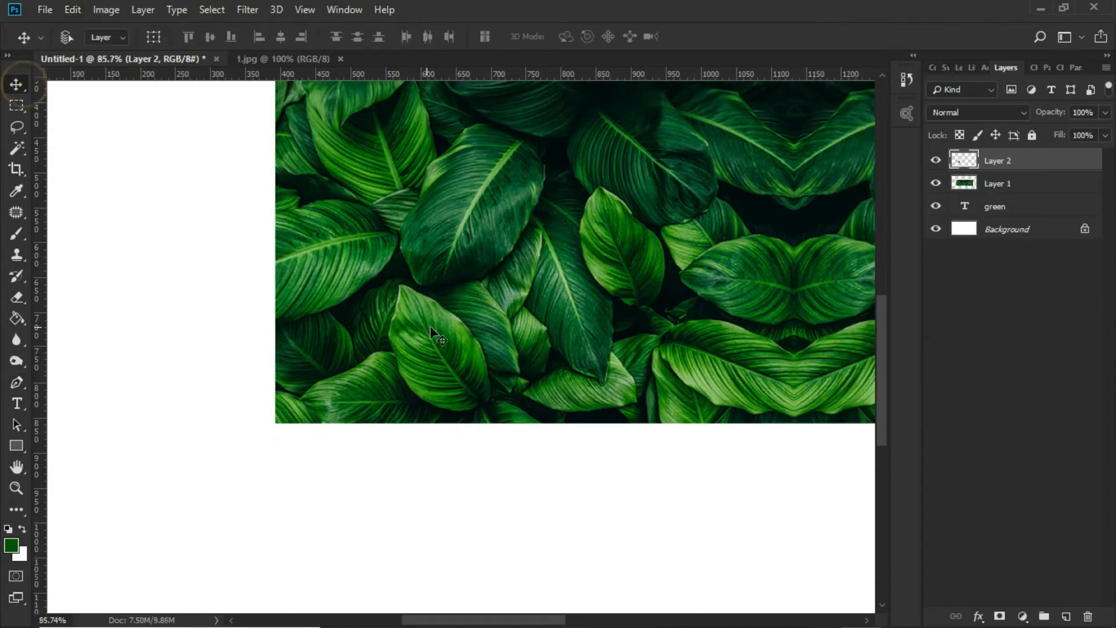
{"action": "left_click", "coordinate": [1012, 183]}
{"action": "right_click", "coordinate": [1014, 183]}
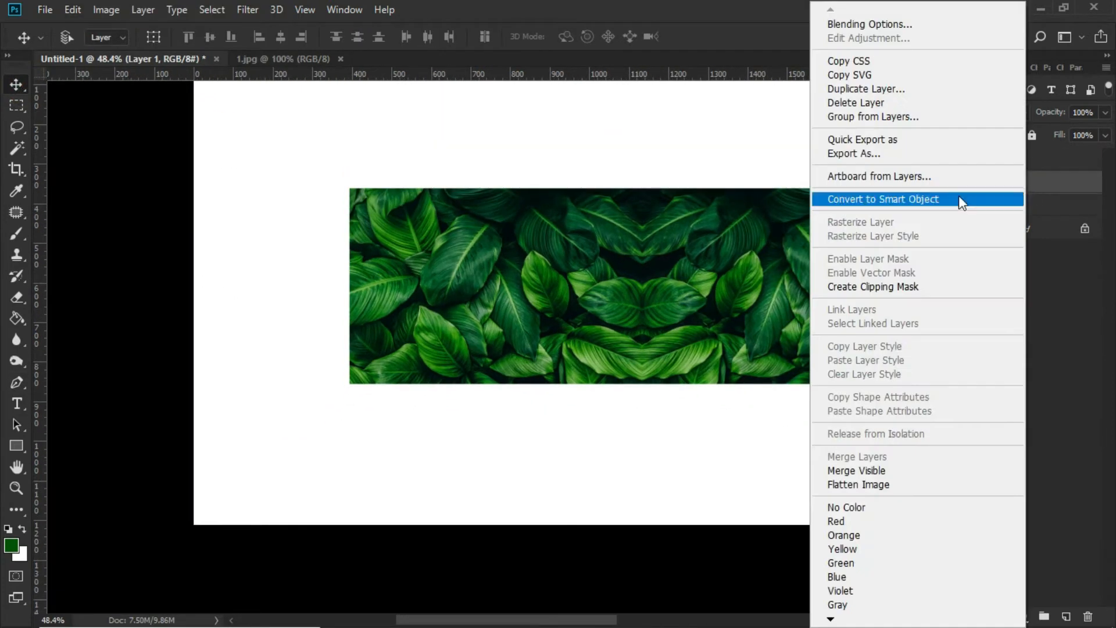
{"action": "left_click", "coordinate": [888, 283]}
Move the cut-out leaf onto the upper-left corner of the letter g and enlarge it slightly
{"action": "scroll", "coordinate": [451, 356], "scroll_direction": "up", "scroll_amount": 3}
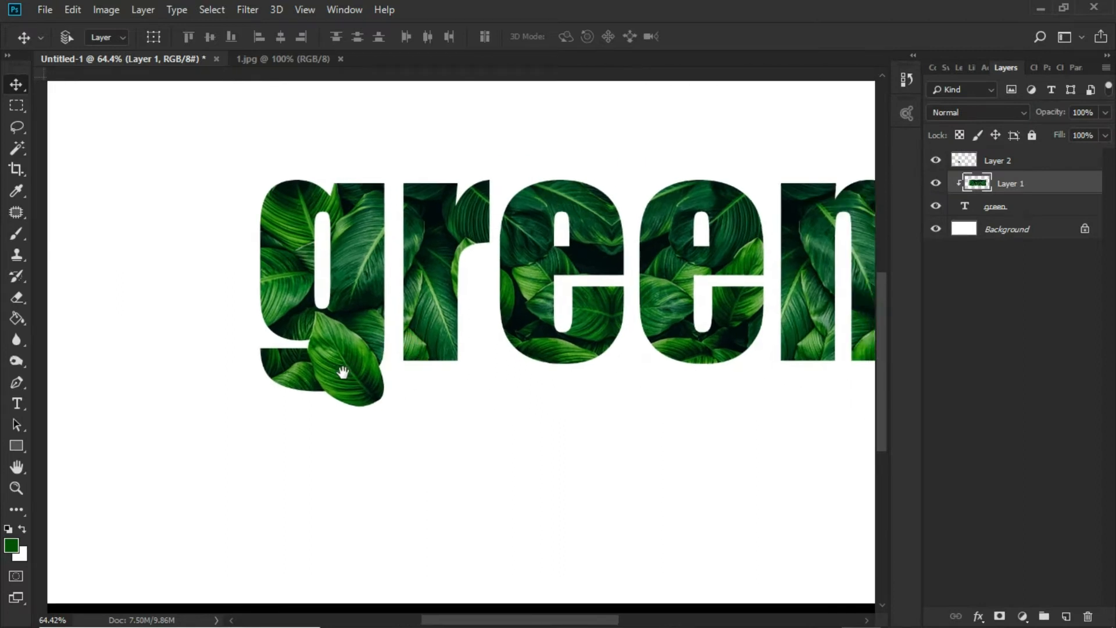
{"action": "left_click", "coordinate": [306, 347], "text": "ctrl"}
{"action": "left_click_drag", "start_coordinate": [307, 348], "coordinate": [266, 204]}
{"action": "key", "text": "ctrl+t"}
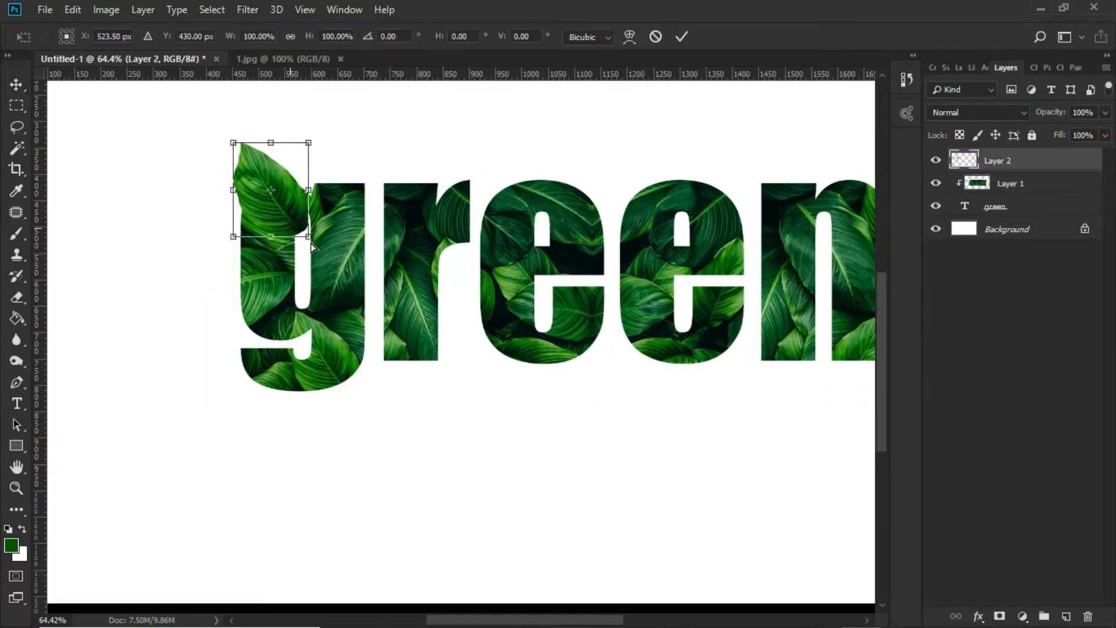
{"action": "mouse_move", "coordinate": [306, 238]}
{"action": "left_mouse_down"}
{"action": "mouse_move", "coordinate": [301, 251]}
{"action": "mouse_move", "coordinate": [302, 227]}
{"action": "mouse_move", "coordinate": [302, 239]}
{"action": "left_mouse_up"}
{"action": "key", "text": "Return"}
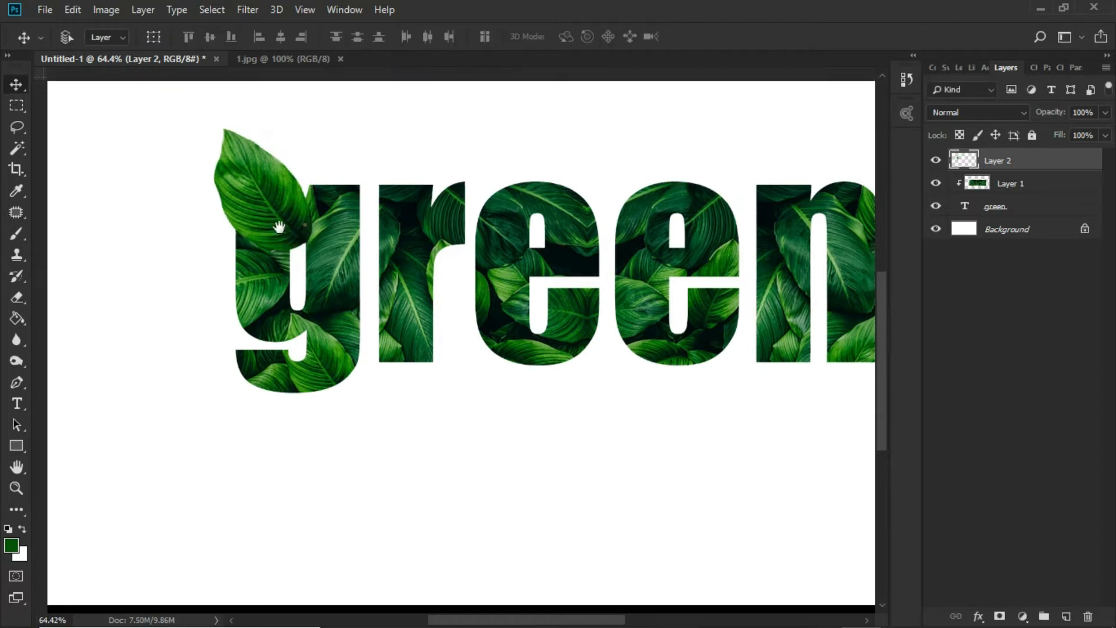
Duplicate the cut-out leaf onto the lower part of the first e and flip the copy horizontally
{"action": "scroll", "coordinate": [236, 244], "scroll_direction": "right", "scroll_amount": 3}
{"action": "left_click_drag", "start_coordinate": [233, 238], "coordinate": [489, 383]}
{"action": "key", "text": "ctrl+t"}
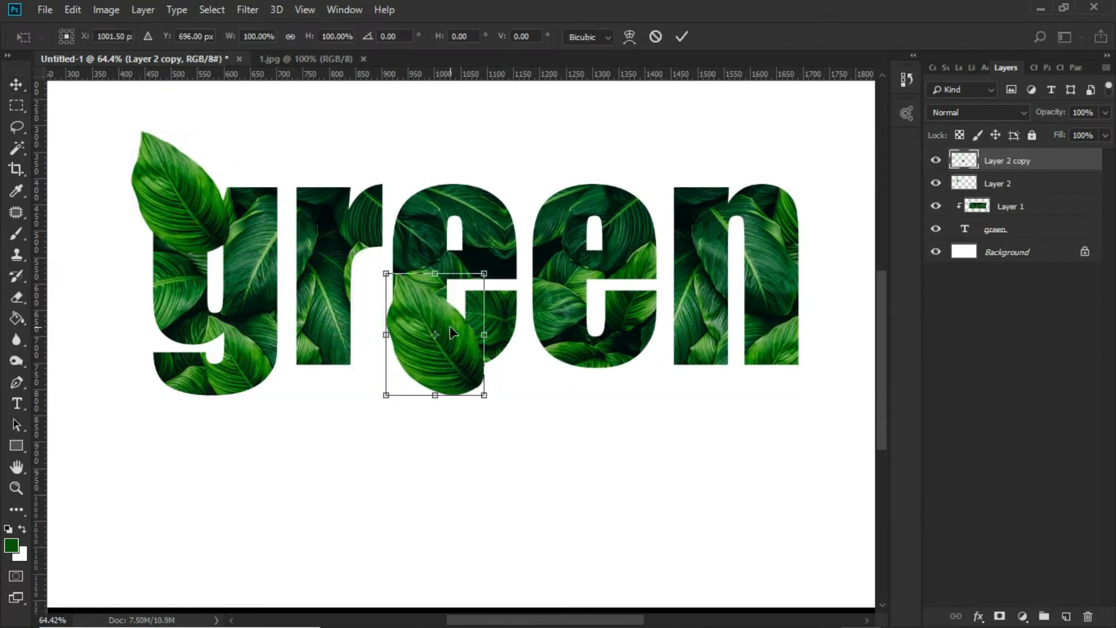
{"action": "right_click", "coordinate": [453, 329]}
{"action": "left_click", "coordinate": [538, 529]}
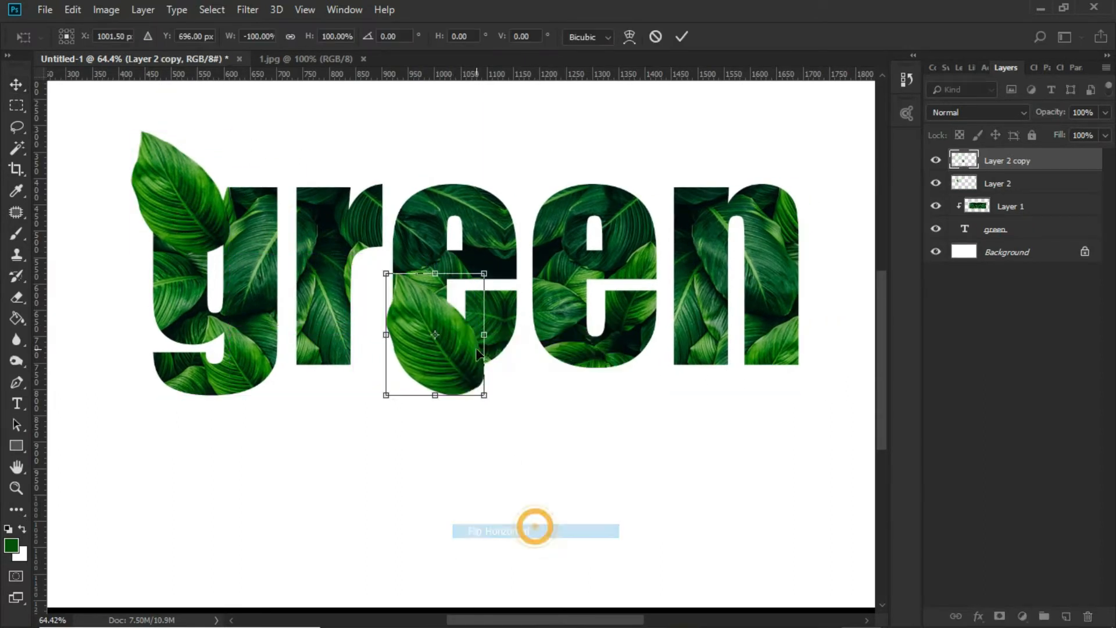
Rotate the copy 180°, tilt it to about -157.25°, and place it with its tip hanging below the first e
{"action": "right_click", "coordinate": [463, 316]}
{"action": "left_click", "coordinate": [494, 466]}
{"action": "left_click_drag", "start_coordinate": [474, 366], "coordinate": [451, 406]}
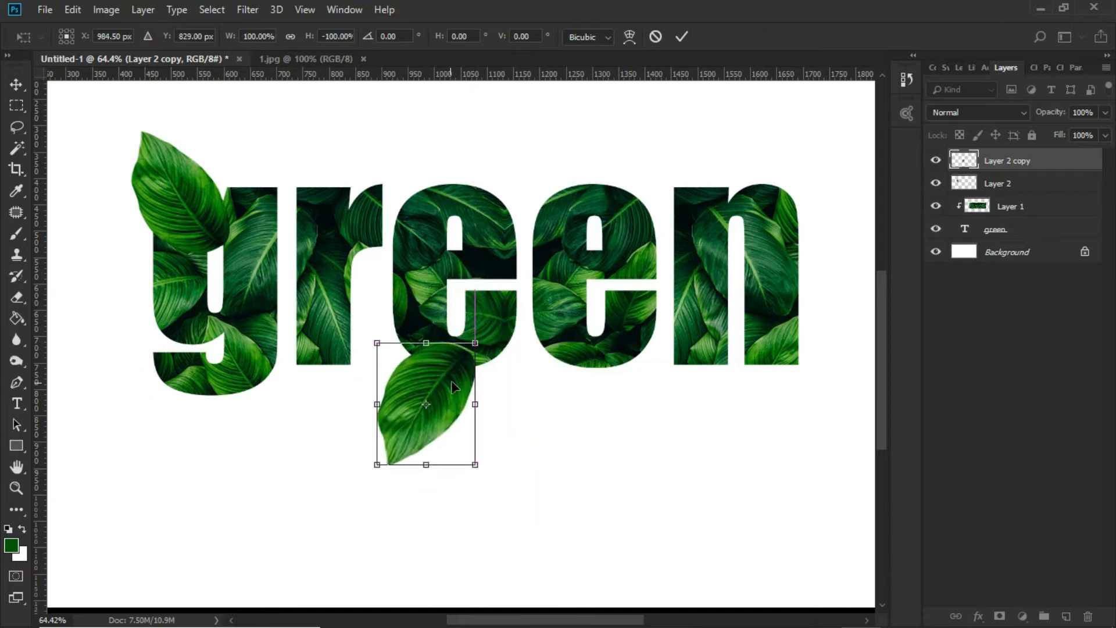
{"action": "left_click_drag", "start_coordinate": [517, 349], "coordinate": [511, 395]}
{"action": "left_click_drag", "start_coordinate": [469, 388], "coordinate": [472, 360]}
{"action": "left_click_drag", "start_coordinate": [516, 389], "coordinate": [535, 378]}
{"action": "left_click", "coordinate": [468, 359]}
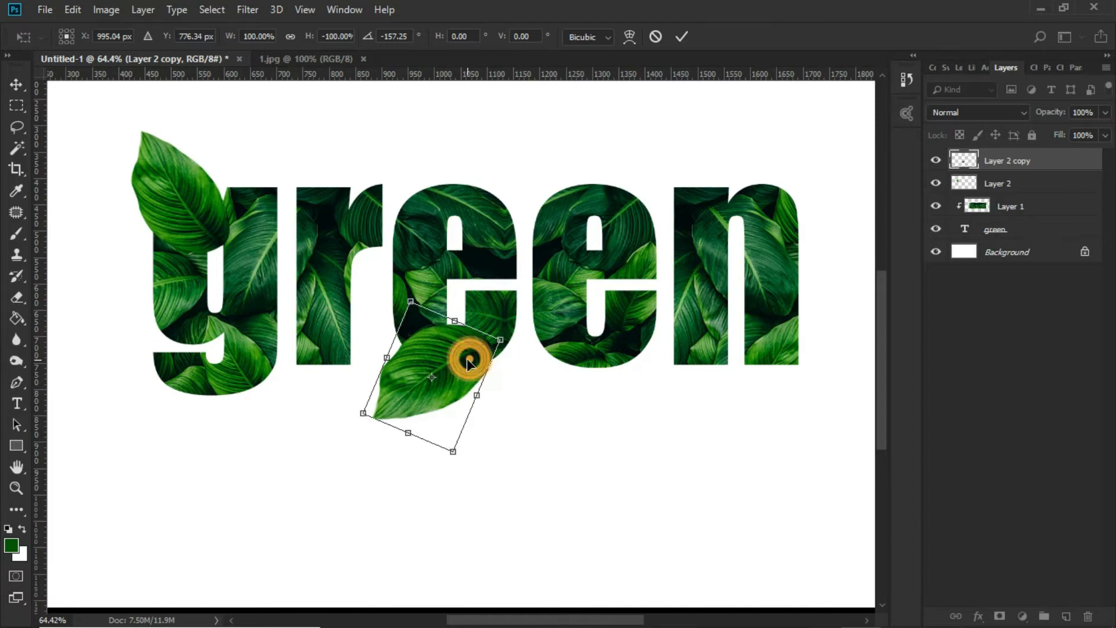
{"action": "double_click", "coordinate": [467, 359]}
Duplicate the first e's leaf onto the second e and rotate the new copy 180°
{"action": "left_click_drag", "start_coordinate": [403, 374], "coordinate": [553, 258], "text": "alt"}
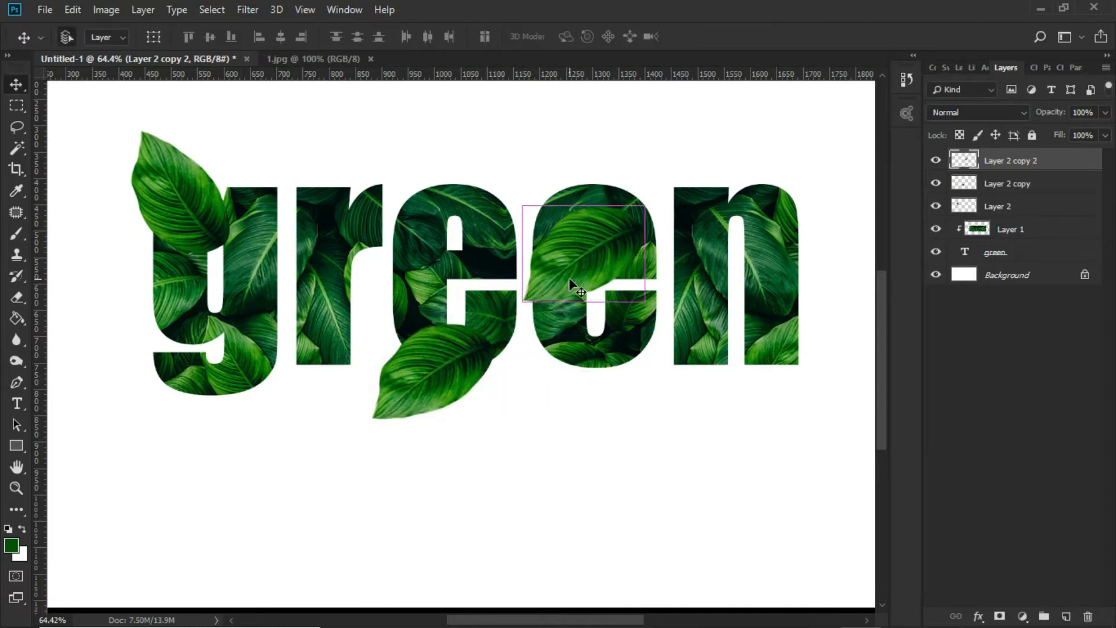
{"action": "left_click", "coordinate": [74, 10]}
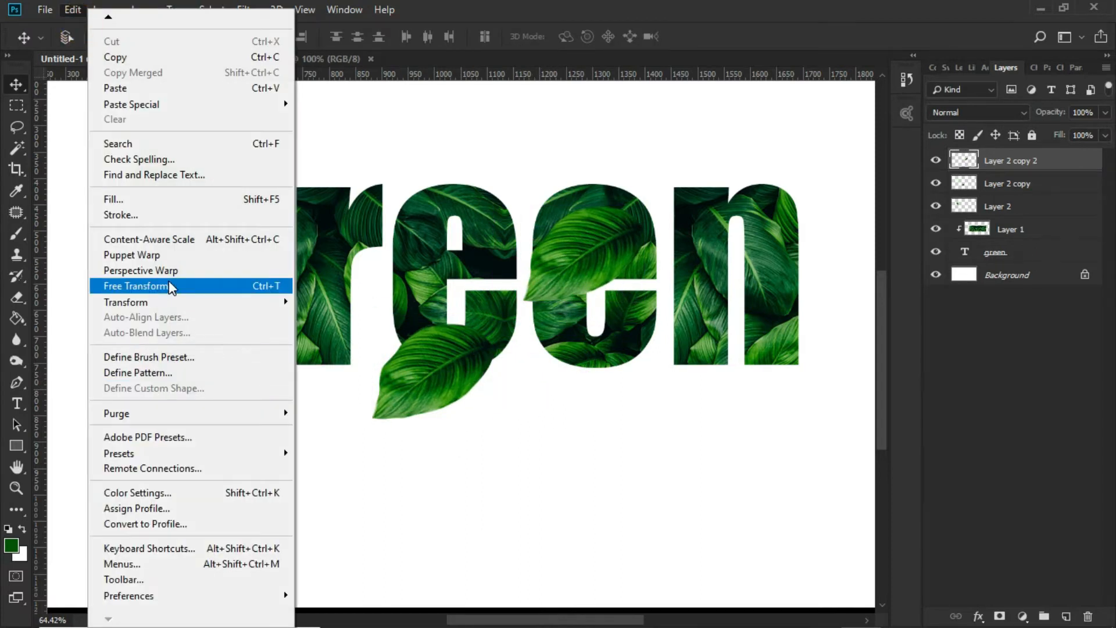
{"action": "left_click", "coordinate": [168, 286]}
{"action": "right_click", "coordinate": [559, 251]}
{"action": "left_click", "coordinate": [595, 400]}
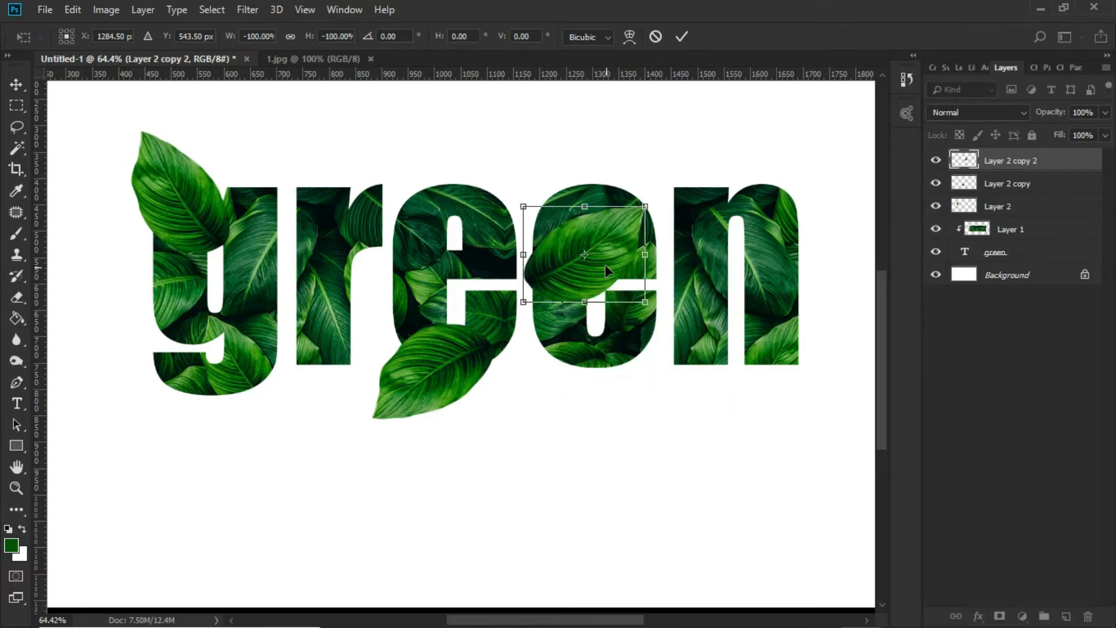
Scale the second e's leaf to about 106.62%, rotate it to about 155.65°, and place it over the letter's upper right
{"action": "left_click_drag", "start_coordinate": [604, 271], "coordinate": [643, 221]}
{"action": "left_click_drag", "start_coordinate": [719, 238], "coordinate": [652, 226]}
{"action": "left_click_drag", "start_coordinate": [742, 269], "coordinate": [746, 260]}
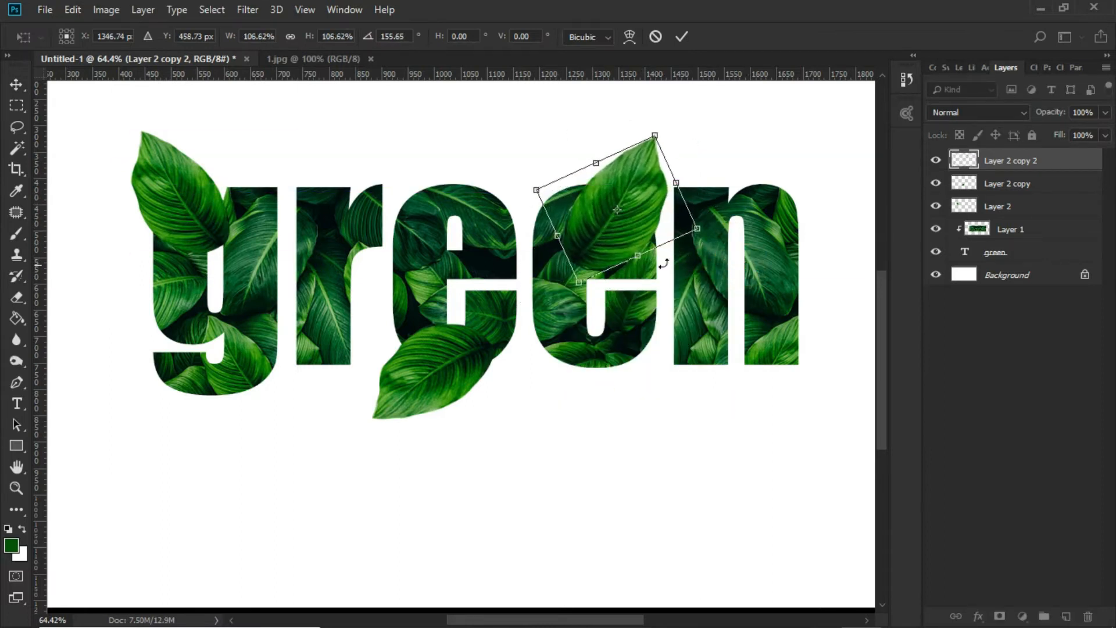
{"action": "left_click_drag", "start_coordinate": [626, 239], "coordinate": [624, 239]}
{"action": "key", "text": "Return"}
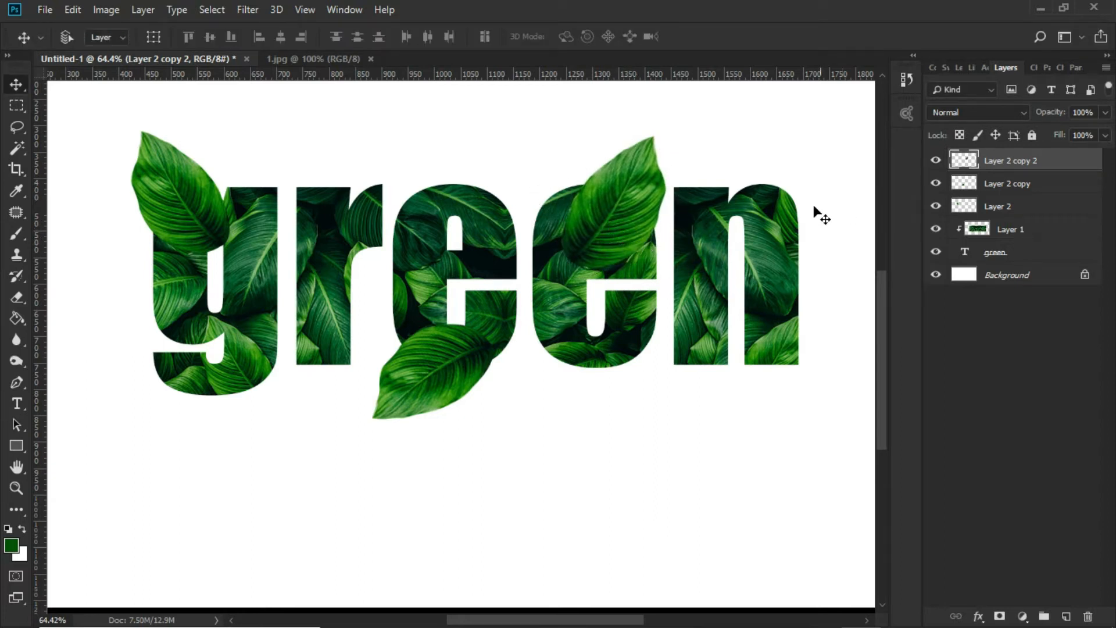
Duplicate the second e's leaf and place the copy over the lower right end of the letter n
{"action": "left_click_drag", "start_coordinate": [632, 221], "coordinate": [714, 285]}
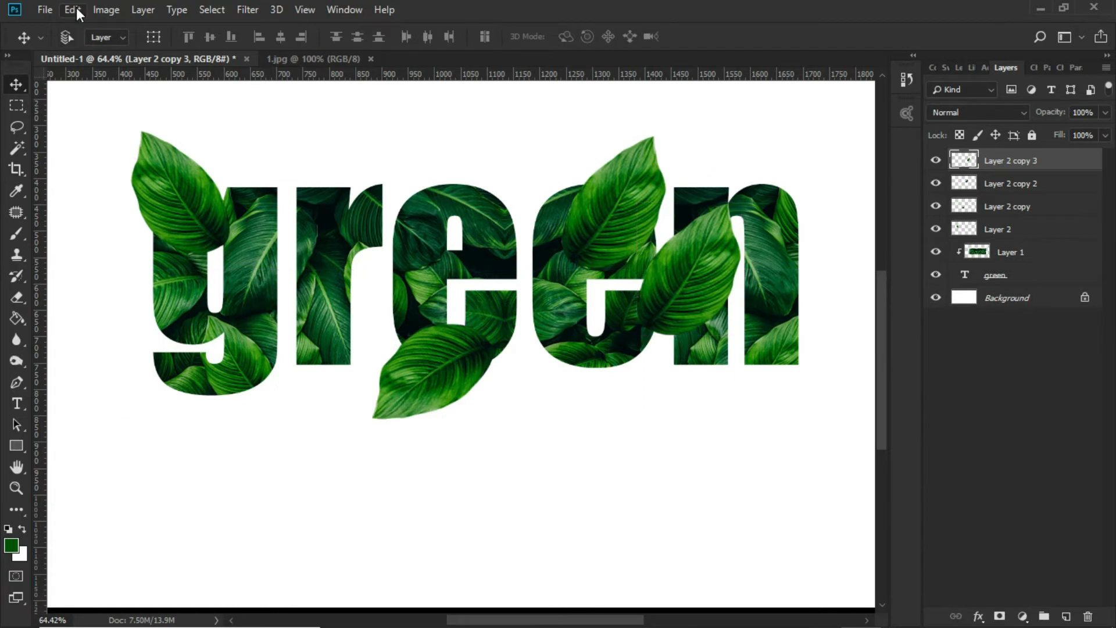
{"action": "left_click", "coordinate": [73, 10]}
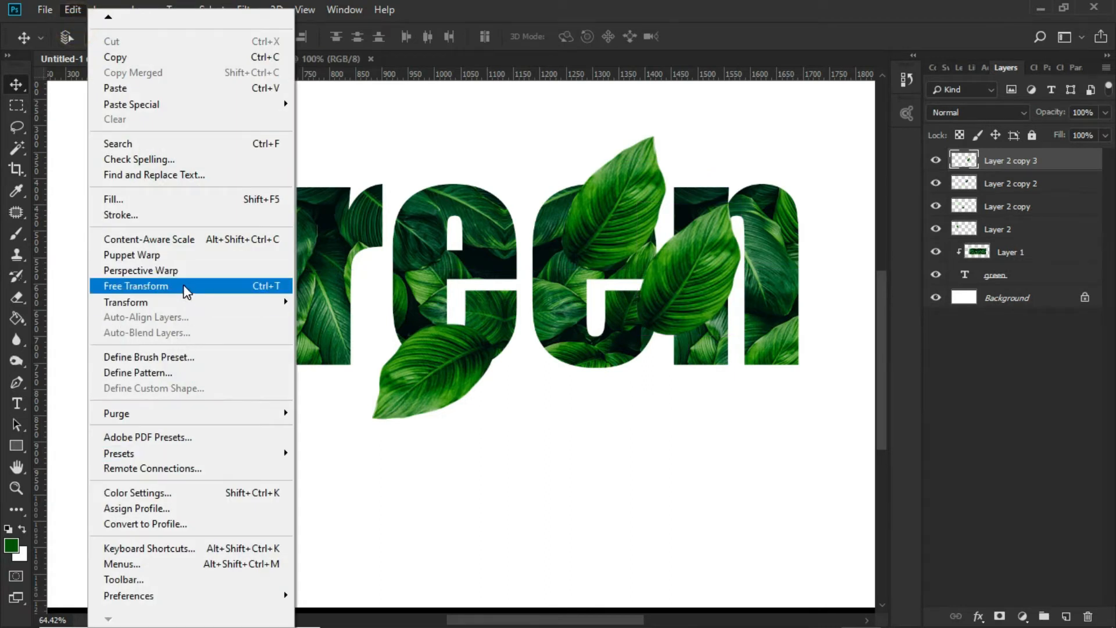
{"action": "left_click", "coordinate": [136, 286]}
{"action": "right_click", "coordinate": [684, 287]}
{"action": "left_click", "coordinate": [684, 287]}
{"action": "left_click_drag", "start_coordinate": [685, 287], "coordinate": [774, 338]}
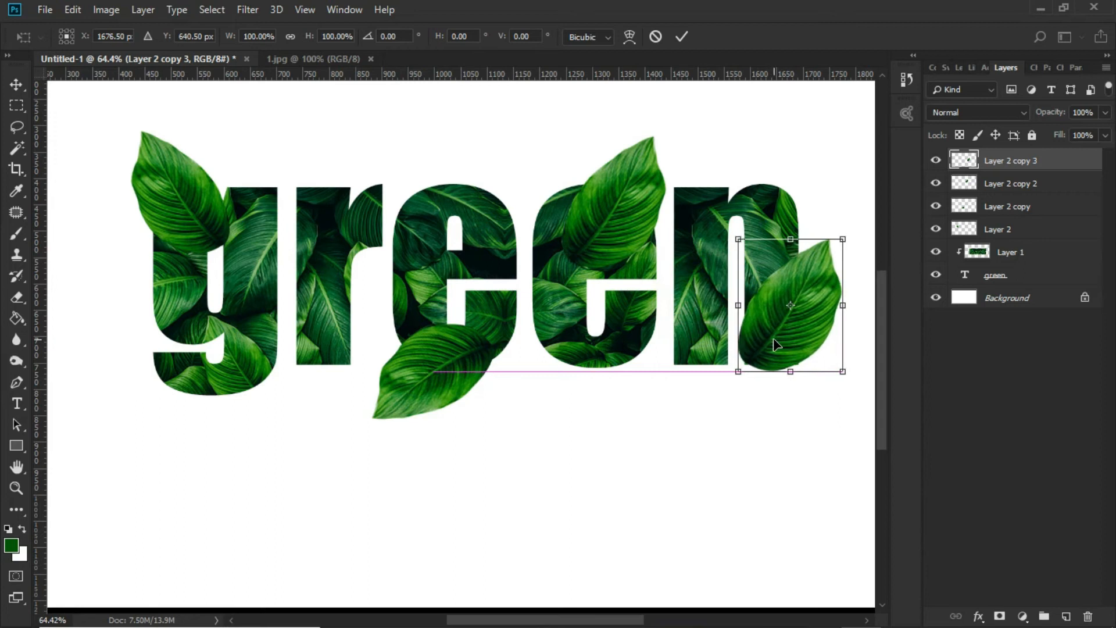
{"action": "left_click", "coordinate": [680, 37]}
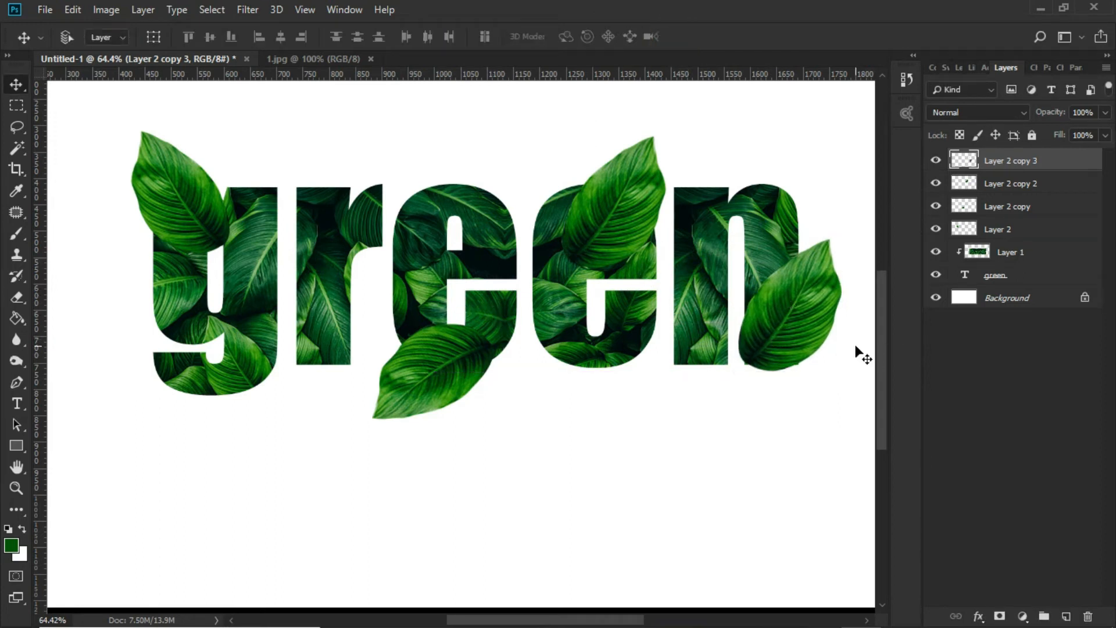
{"action": "scroll", "coordinate": [781, 331], "scroll_direction": "up", "scroll_amount": 1}
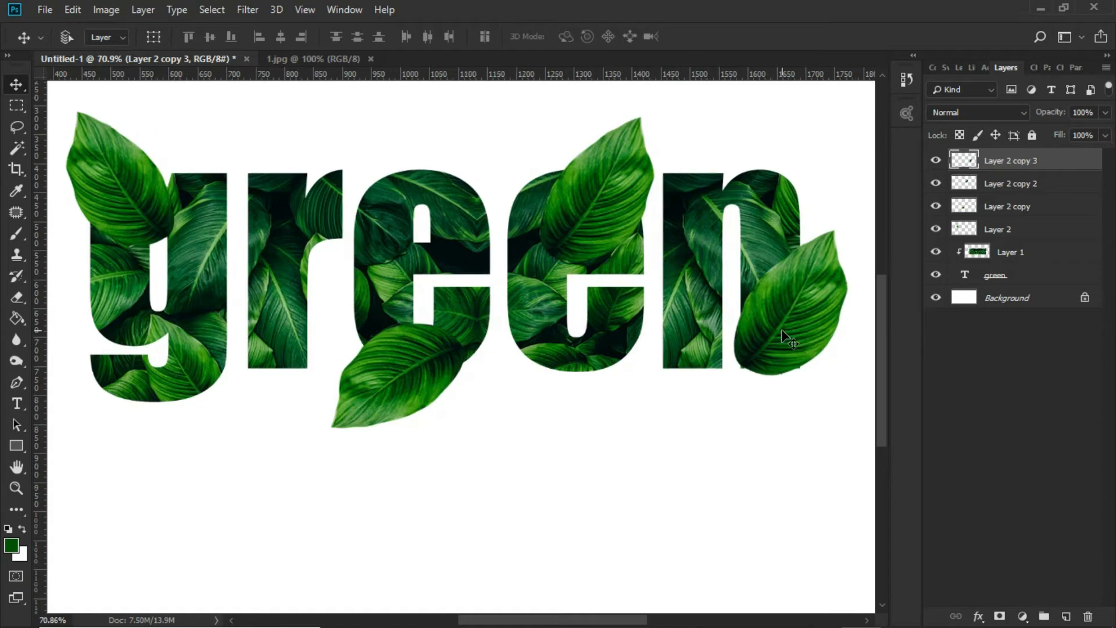
{"action": "left_click", "coordinate": [1016, 281]}
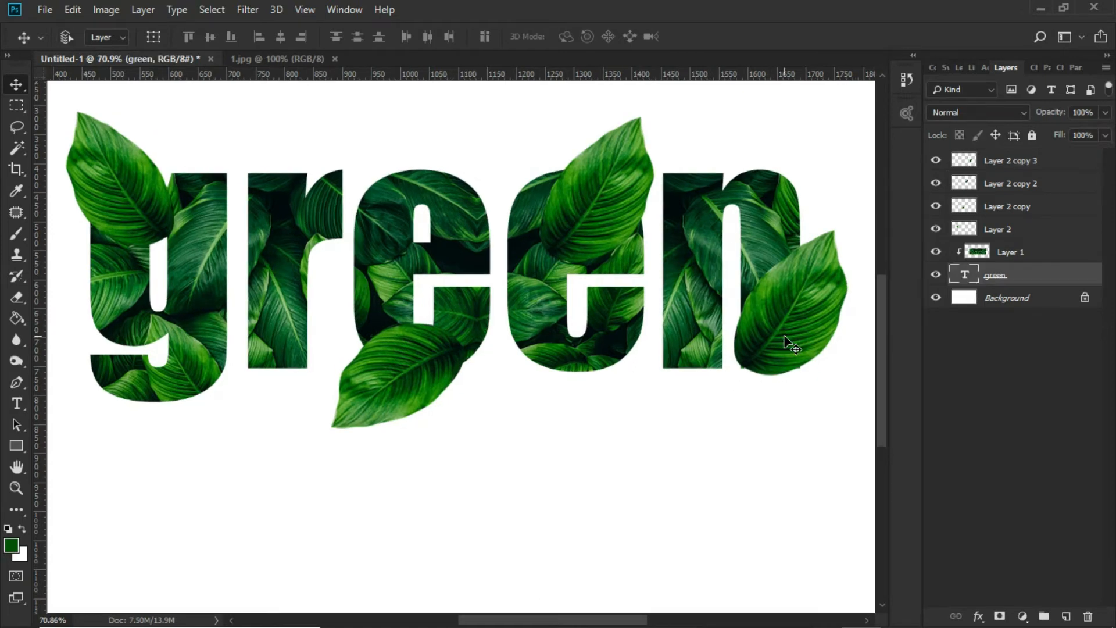
{"action": "scroll", "coordinate": [787, 340], "scroll_direction": "down", "scroll_amount": 1}
{"action": "scroll", "coordinate": [793, 340], "scroll_direction": "up", "scroll_amount": 2}
{"action": "right_click", "coordinate": [809, 341]}
{"action": "left_click", "coordinate": [810, 341]}
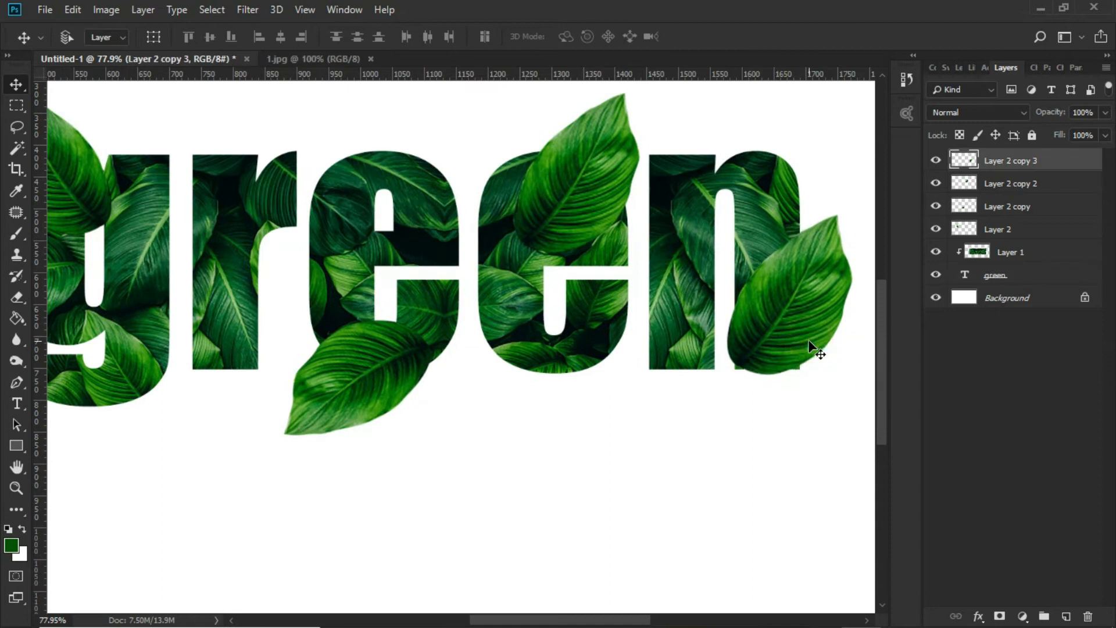
{"action": "scroll", "coordinate": [808, 341], "scroll_direction": "down", "scroll_amount": 3}
{"action": "scroll", "coordinate": [236, 324], "scroll_direction": "up", "scroll_amount": 5}
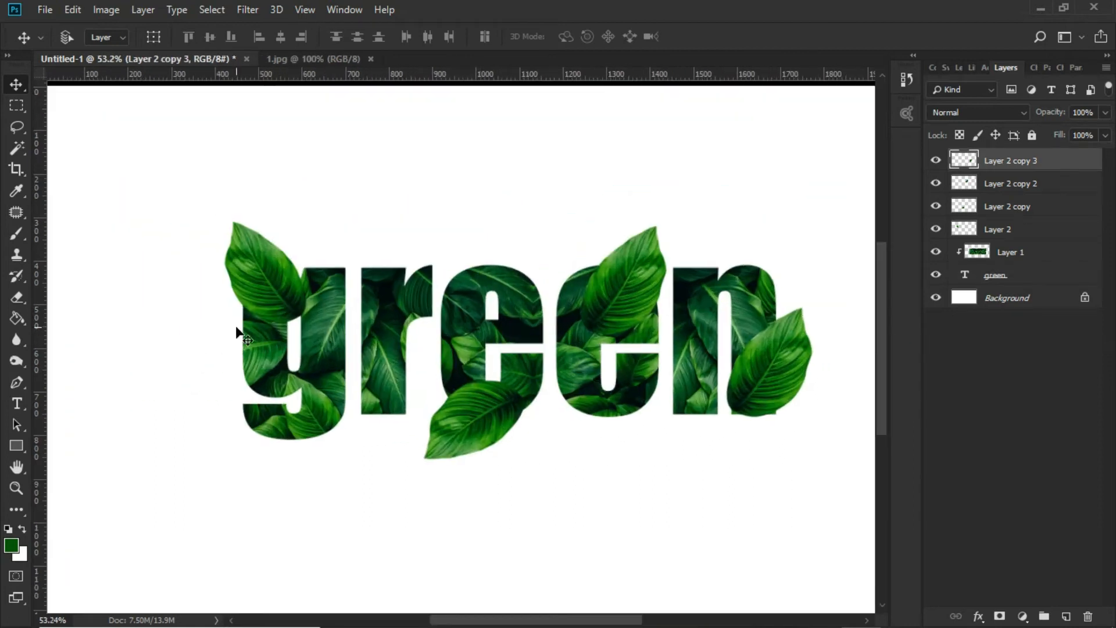
Add a layer mask to the g's leaf and paint it black where the leaf covers the letter's upper opening
{"action": "right_click", "coordinate": [282, 272]}
{"action": "left_click", "coordinate": [291, 276]}
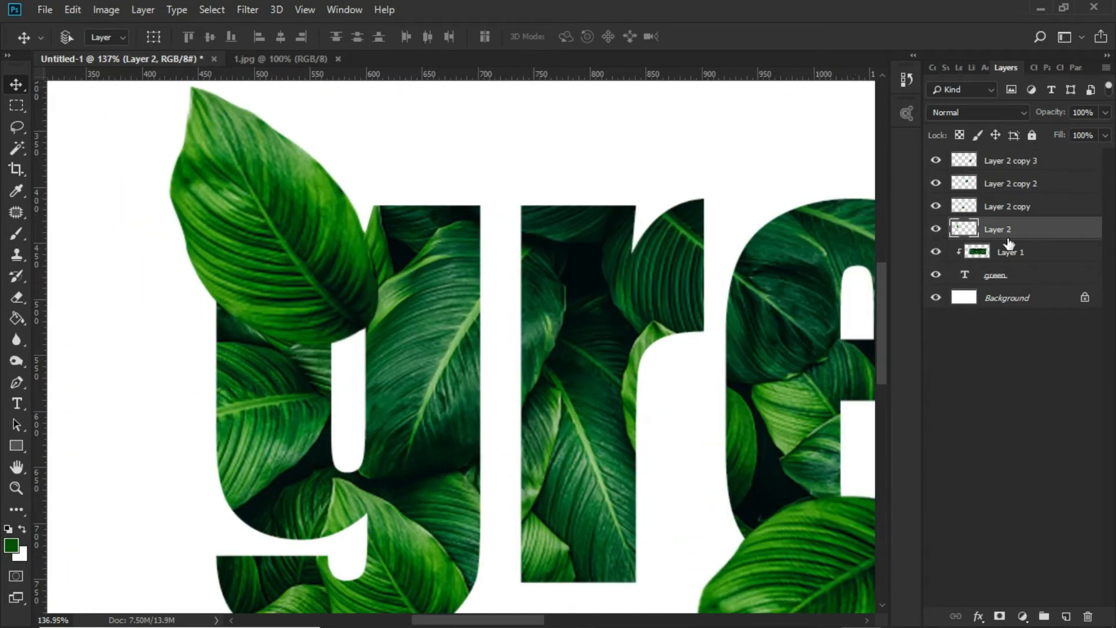
{"action": "left_click", "coordinate": [999, 616]}
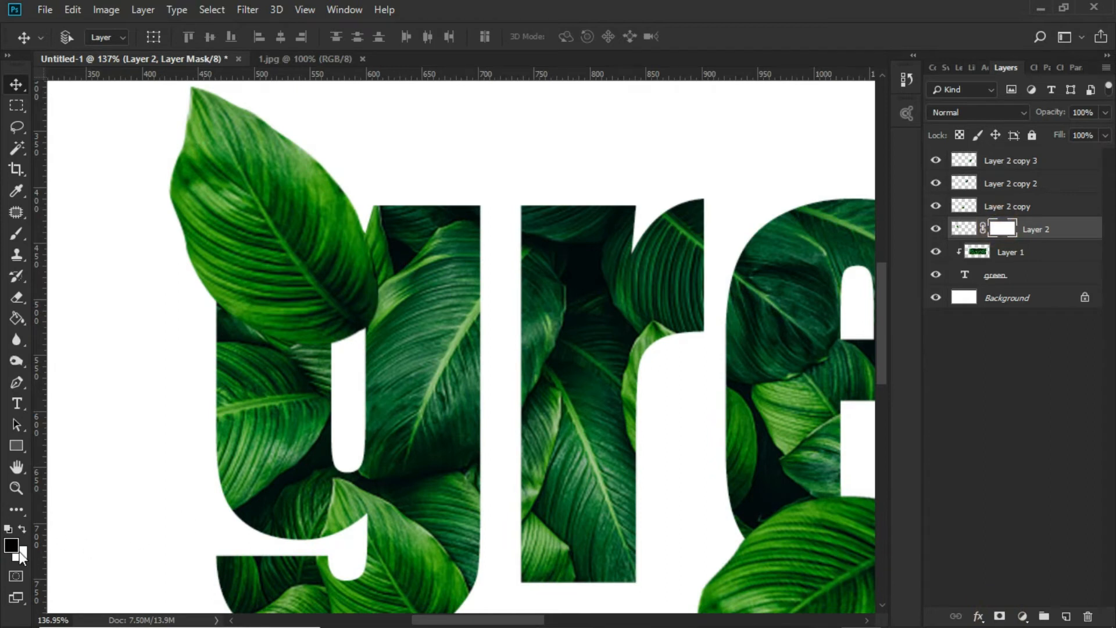
{"action": "left_click", "coordinate": [22, 528]}
{"action": "left_click", "coordinate": [16, 234]}
{"action": "mouse_move", "coordinate": [342, 312]}
{"action": "left_mouse_down"}
{"action": "mouse_move", "coordinate": [333, 337]}
{"action": "mouse_move", "coordinate": [331, 286]}
{"action": "mouse_move", "coordinate": [359, 313]}
{"action": "mouse_move", "coordinate": [345, 281]}
{"action": "left_mouse_up"}
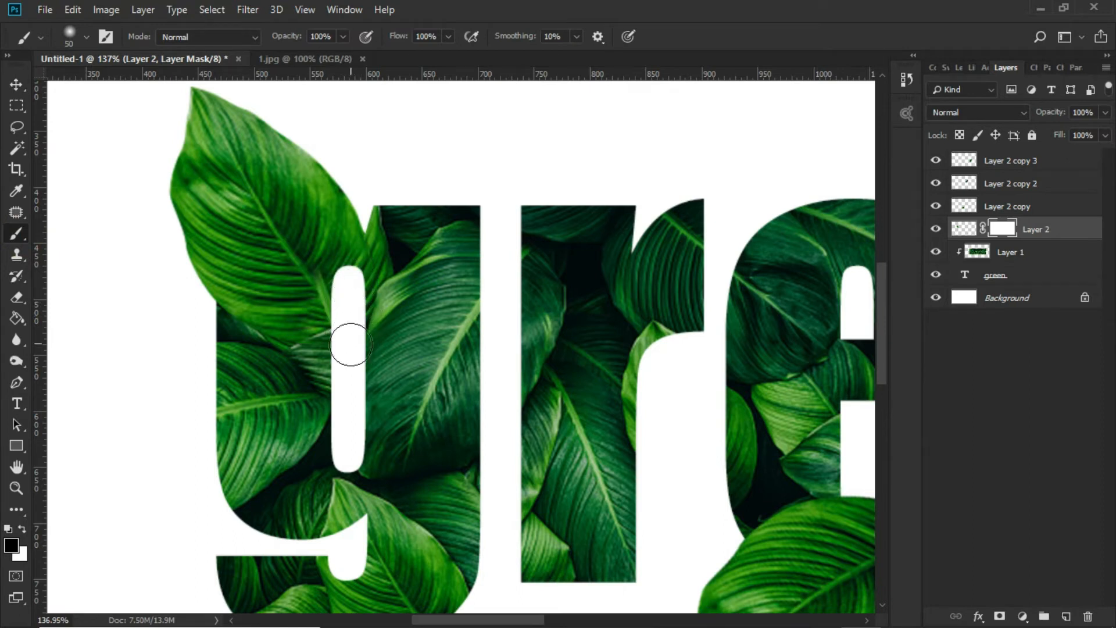
{"action": "scroll", "coordinate": [350, 344], "scroll_direction": "down", "scroll_amount": 3}
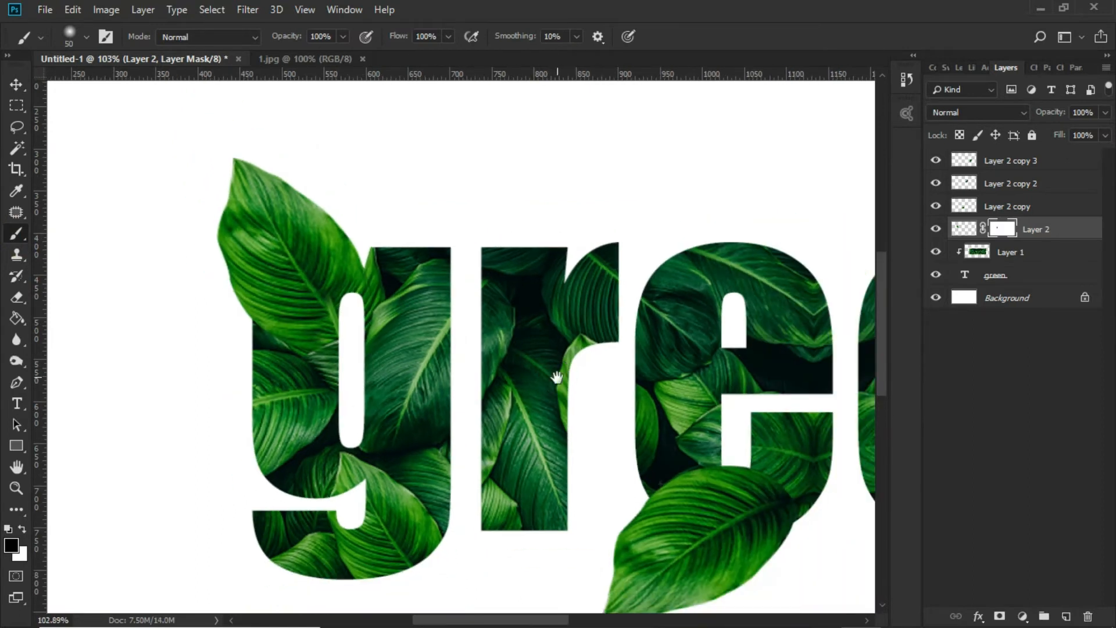
Add a layer mask to the first e's leaf and brush black over the lower end of the letter's opening
{"action": "left_click_drag", "start_coordinate": [743, 406], "coordinate": [332, 294]}
{"action": "left_click_drag", "start_coordinate": [404, 356], "coordinate": [448, 333]}
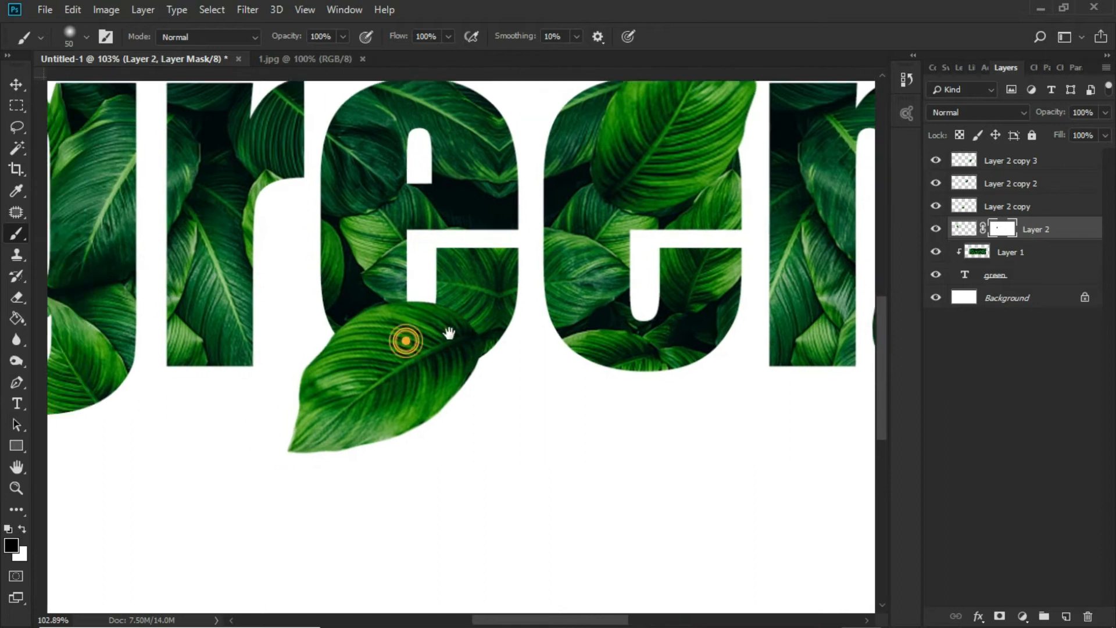
{"action": "key", "text": "v"}
{"action": "right_click", "coordinate": [375, 356]}
{"action": "left_click", "coordinate": [401, 361]}
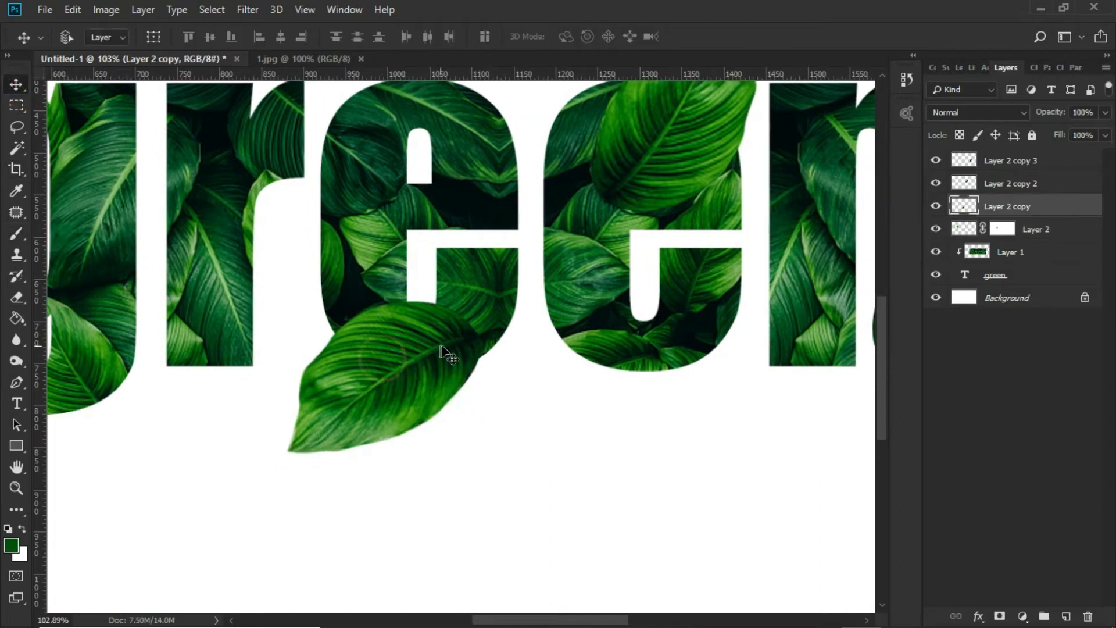
{"action": "left_click", "coordinate": [998, 617]}
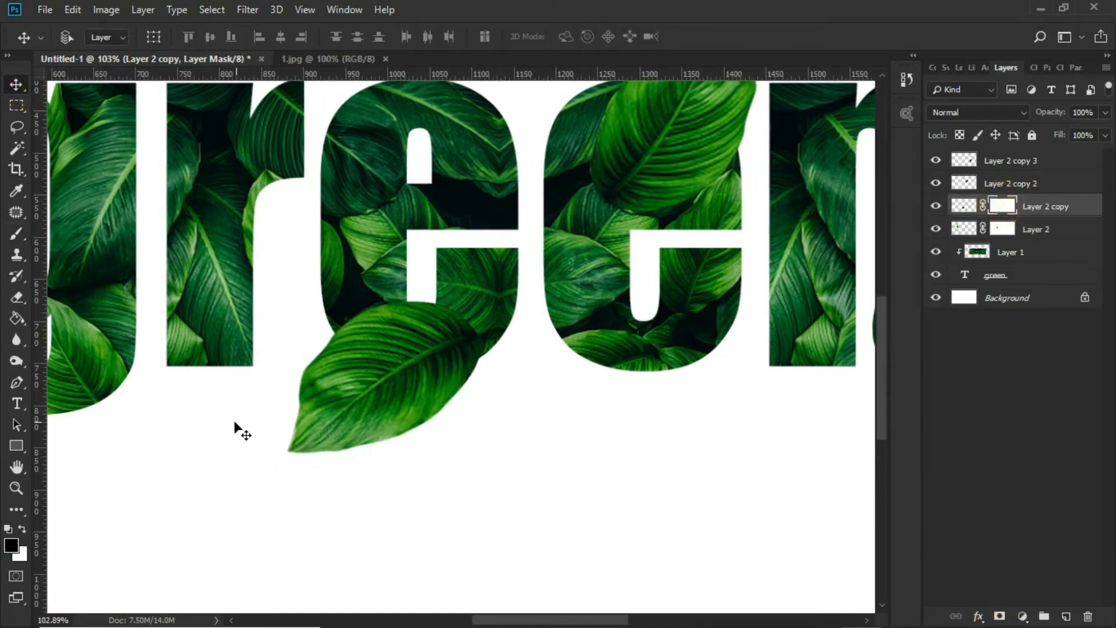
{"action": "left_click", "coordinate": [17, 235]}
{"action": "scroll", "coordinate": [434, 301], "scroll_direction": "up", "scroll_amount": 4}
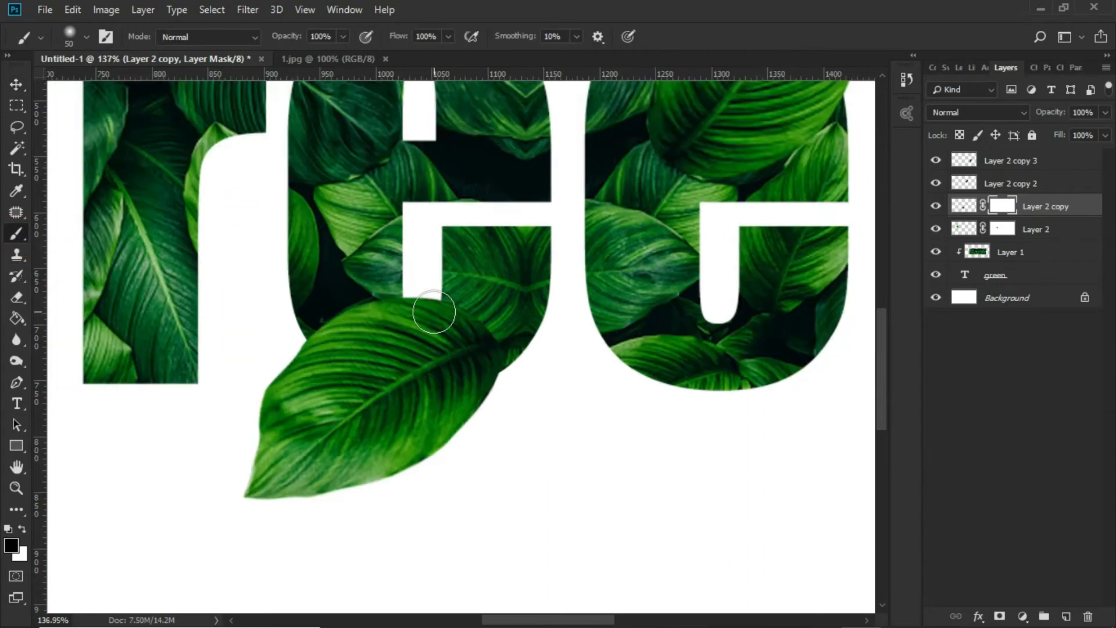
{"action": "mouse_move", "coordinate": [435, 301]}
{"action": "left_mouse_down"}
{"action": "mouse_move", "coordinate": [419, 294]}
{"action": "mouse_move", "coordinate": [424, 304]}
{"action": "left_mouse_up"}
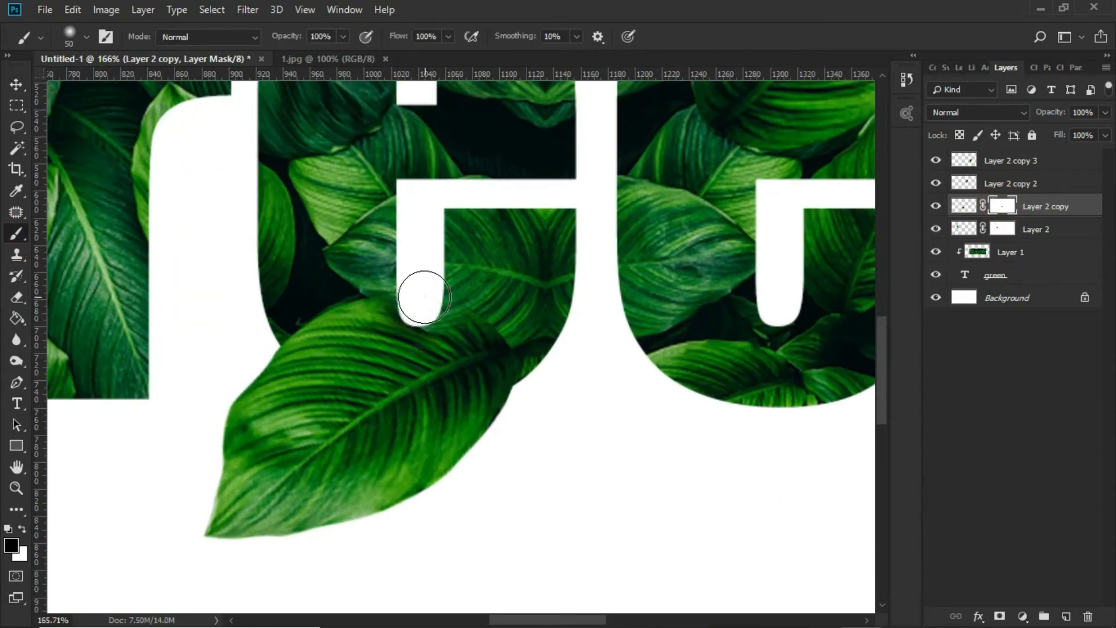
Add a layer mask to the second e's leaf and paint out the part covering the letter's upper opening
{"action": "scroll", "coordinate": [424, 294], "scroll_direction": "down", "scroll_amount": 5}
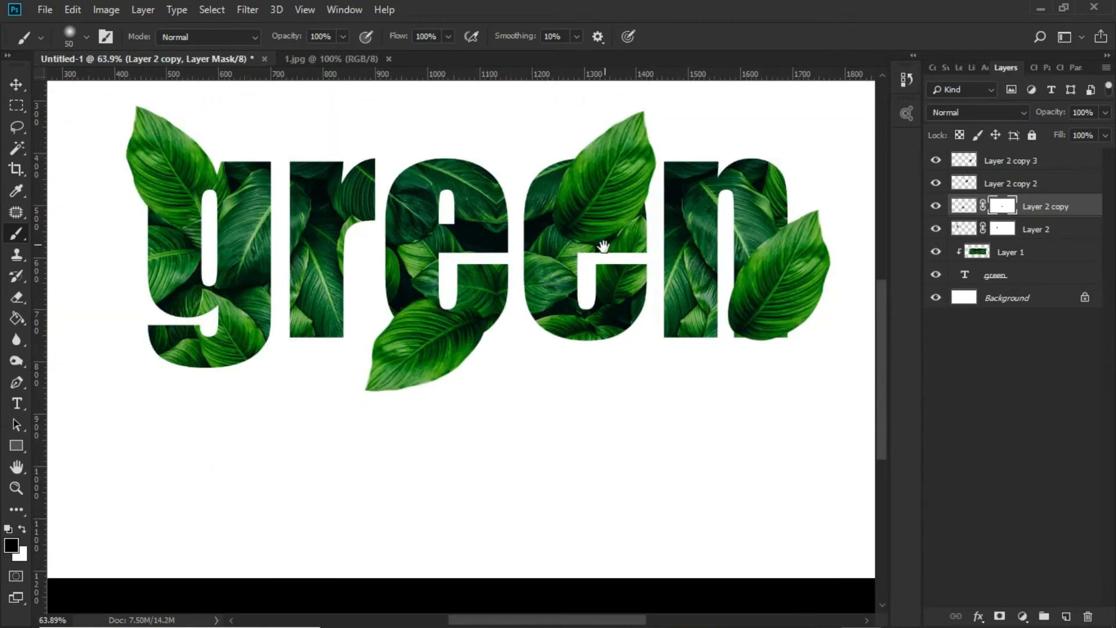
{"action": "scroll", "coordinate": [604, 246], "scroll_direction": "up", "scroll_amount": 3}
{"action": "scroll", "coordinate": [510, 193], "scroll_direction": "down", "scroll_amount": 2}
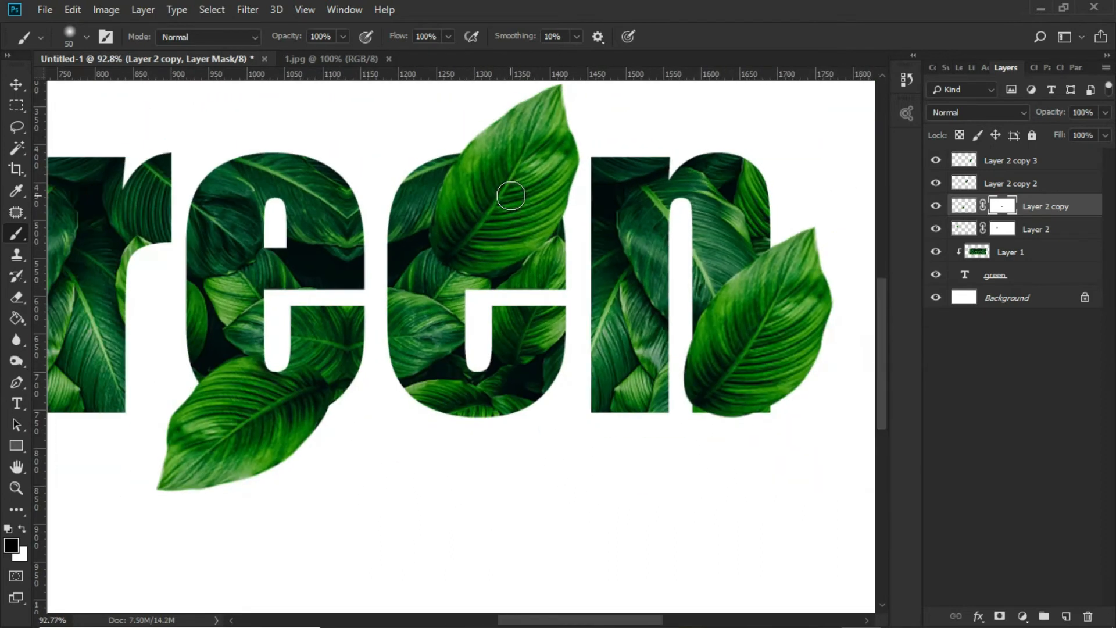
{"action": "left_click", "coordinate": [16, 84]}
{"action": "left_click", "coordinate": [471, 197]}
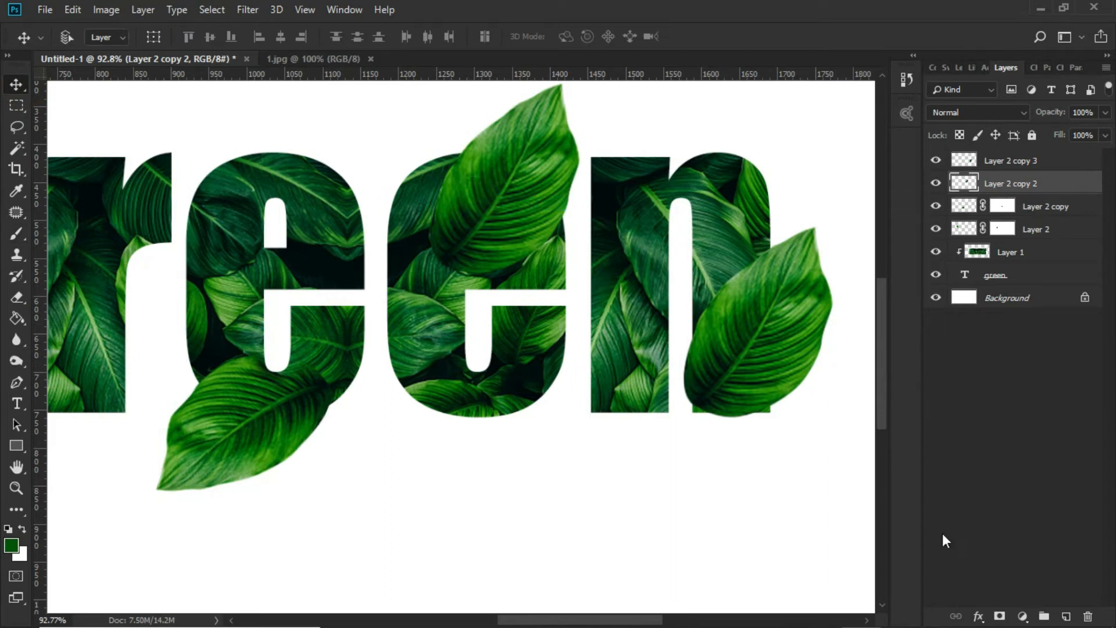
{"action": "left_click", "coordinate": [998, 615]}
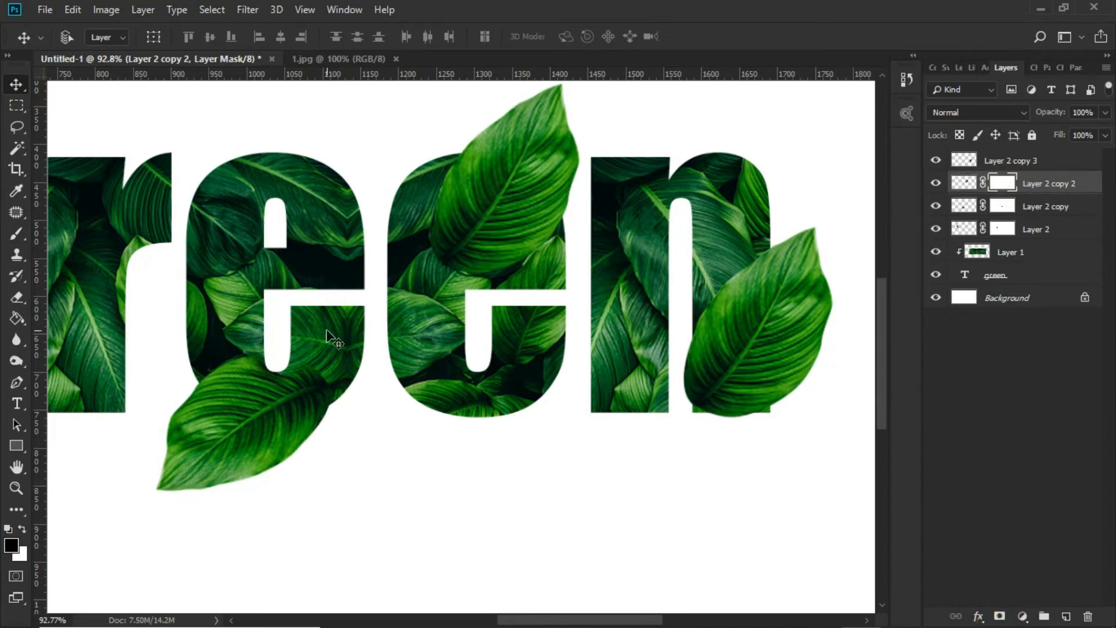
{"action": "left_click", "coordinate": [16, 235]}
{"action": "mouse_move", "coordinate": [477, 223]}
{"action": "left_mouse_down"}
{"action": "mouse_move", "coordinate": [476, 243]}
{"action": "mouse_move", "coordinate": [475, 218]}
{"action": "left_mouse_up"}
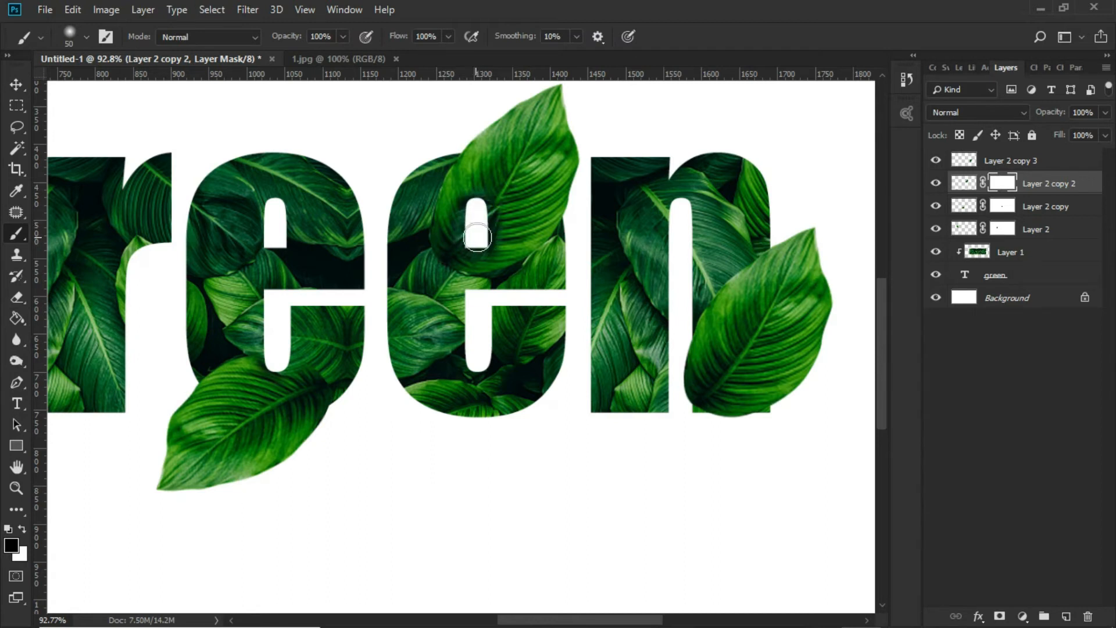
Add a layer mask to the n's leaf and choose the Brush with black as the foreground colour
{"action": "scroll", "coordinate": [503, 297], "scroll_direction": "down", "scroll_amount": 5}
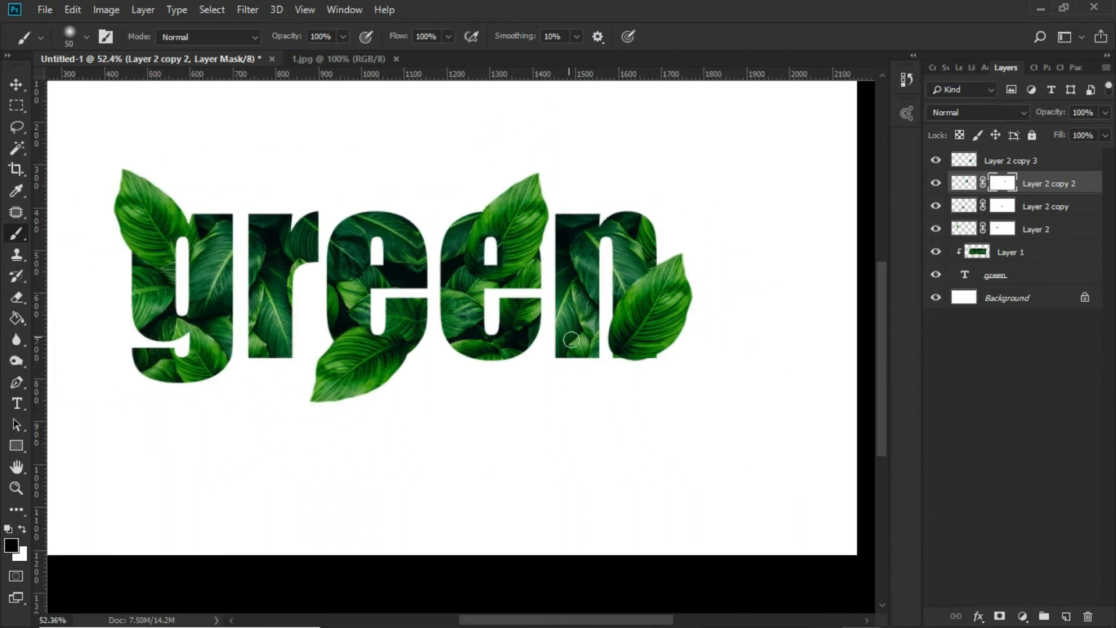
{"action": "scroll", "coordinate": [642, 359], "scroll_direction": "up", "scroll_amount": 3}
{"action": "scroll", "coordinate": [642, 359], "scroll_direction": "up", "scroll_amount": 3}
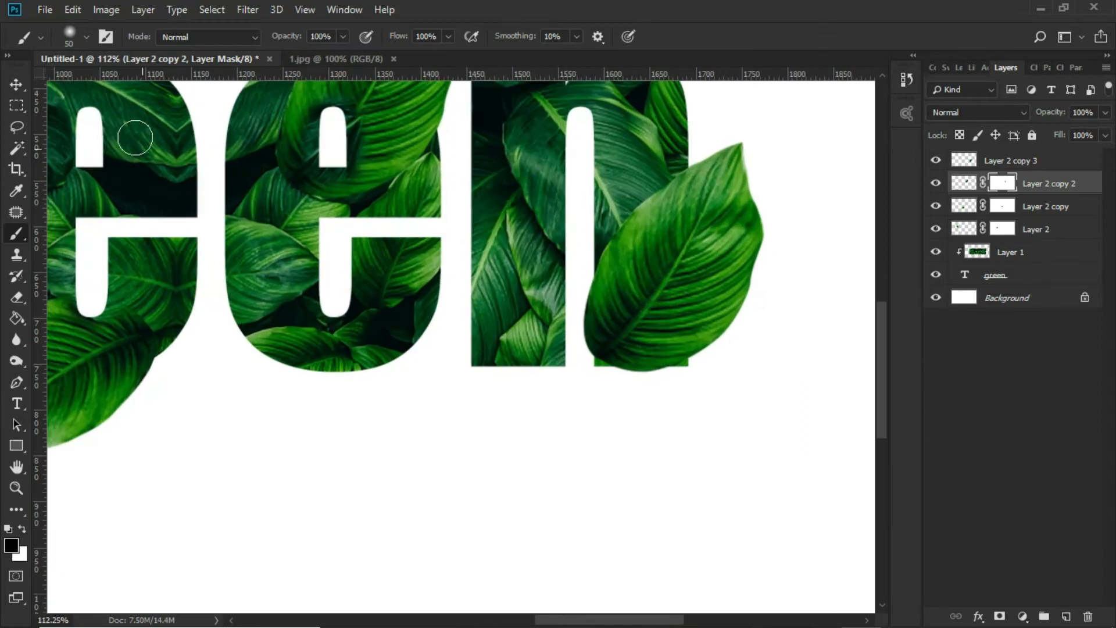
{"action": "key", "text": "v"}
{"action": "right_click", "coordinate": [635, 292]}
{"action": "left_click", "coordinate": [646, 300]}
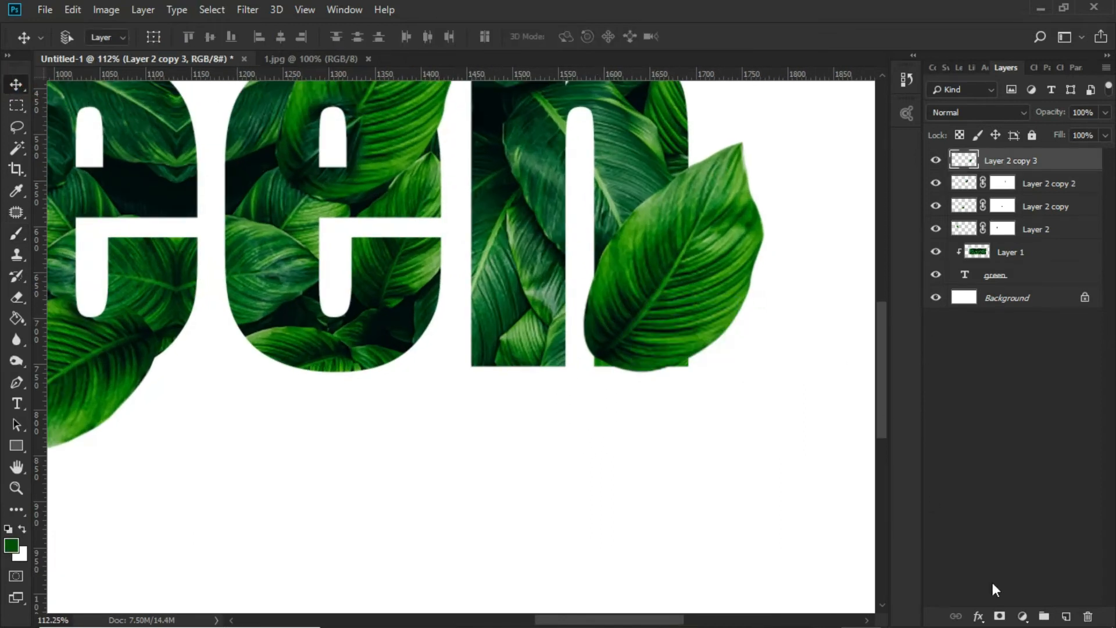
{"action": "left_click", "coordinate": [999, 616]}
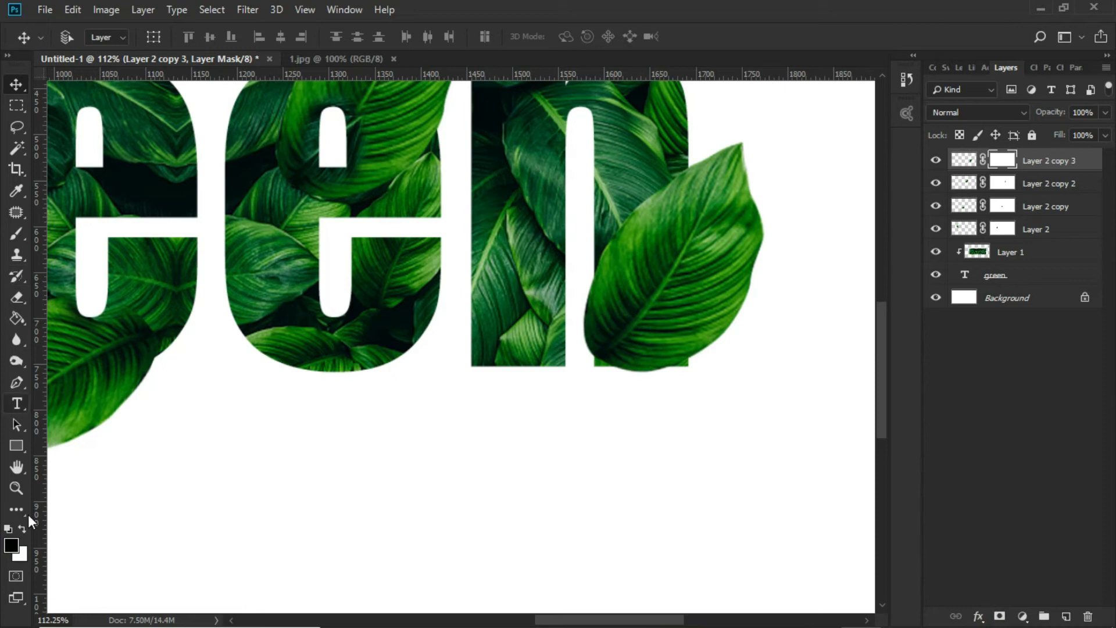
{"action": "left_click", "coordinate": [11, 546]}
{"action": "left_click", "coordinate": [747, 326]}
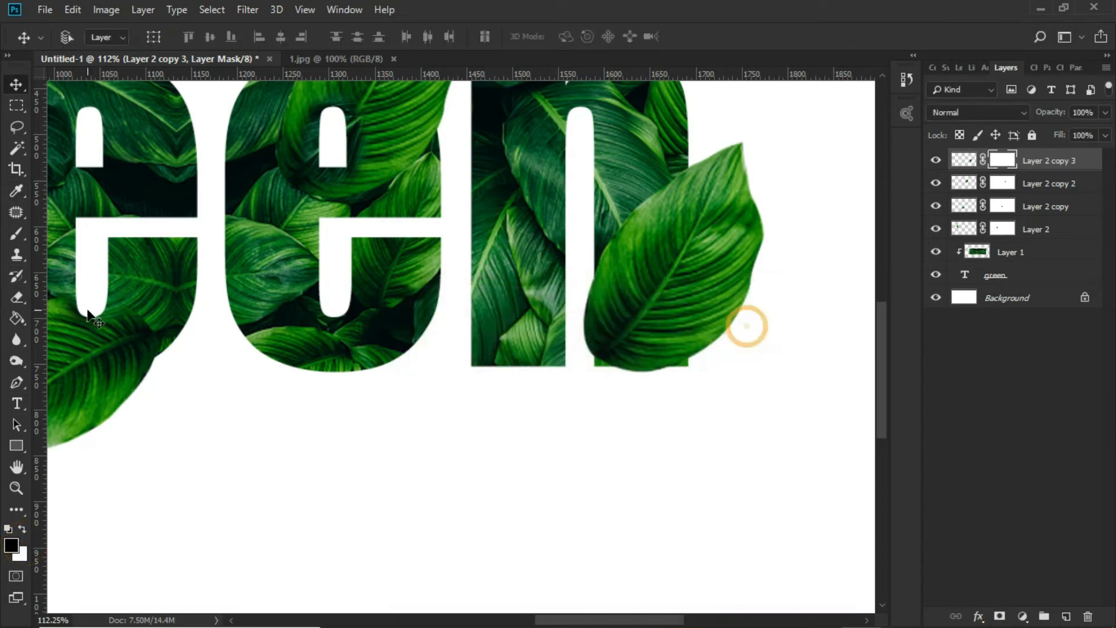
{"action": "left_click", "coordinate": [15, 236]}
{"action": "mouse_move", "coordinate": [585, 293]}
{"action": "left_mouse_down"}
{"action": "mouse_move", "coordinate": [578, 278]}
{"action": "mouse_move", "coordinate": [583, 344]}
{"action": "left_mouse_up"}
{"action": "key", "text": "ctrl+z"}
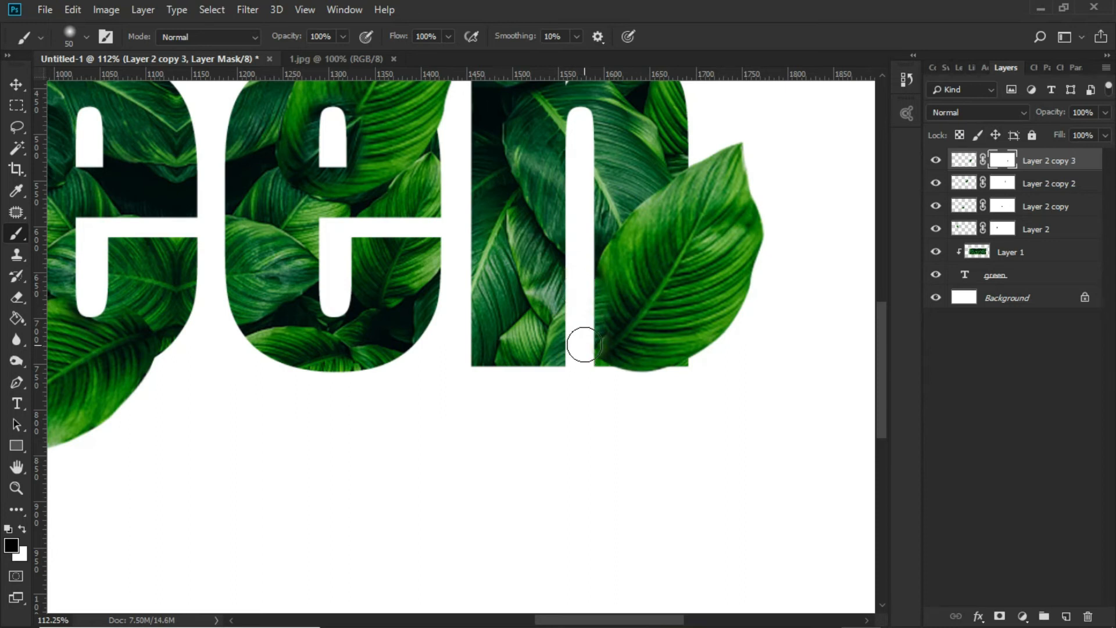
{"action": "key", "text": "ctrl+z"}
Load the text outline as a selection, invert it, mask out the n leaf's overhang between the legs and below the baseline, and deselect
{"action": "left_click", "coordinate": [963, 278], "text": "ctrl"}
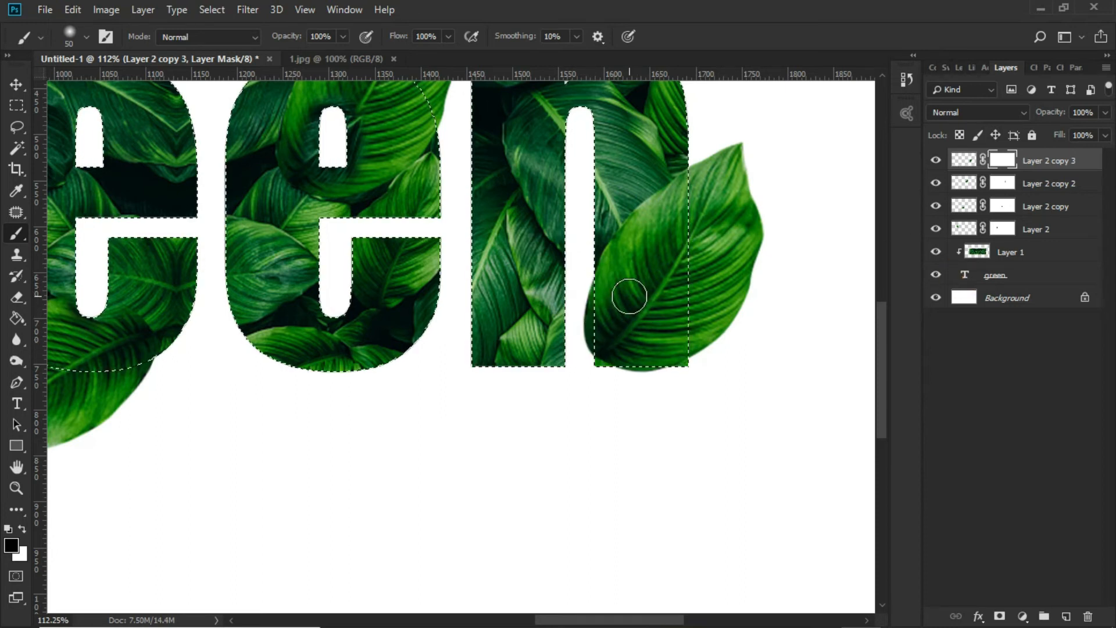
{"action": "key", "text": "ctrl+shift+i"}
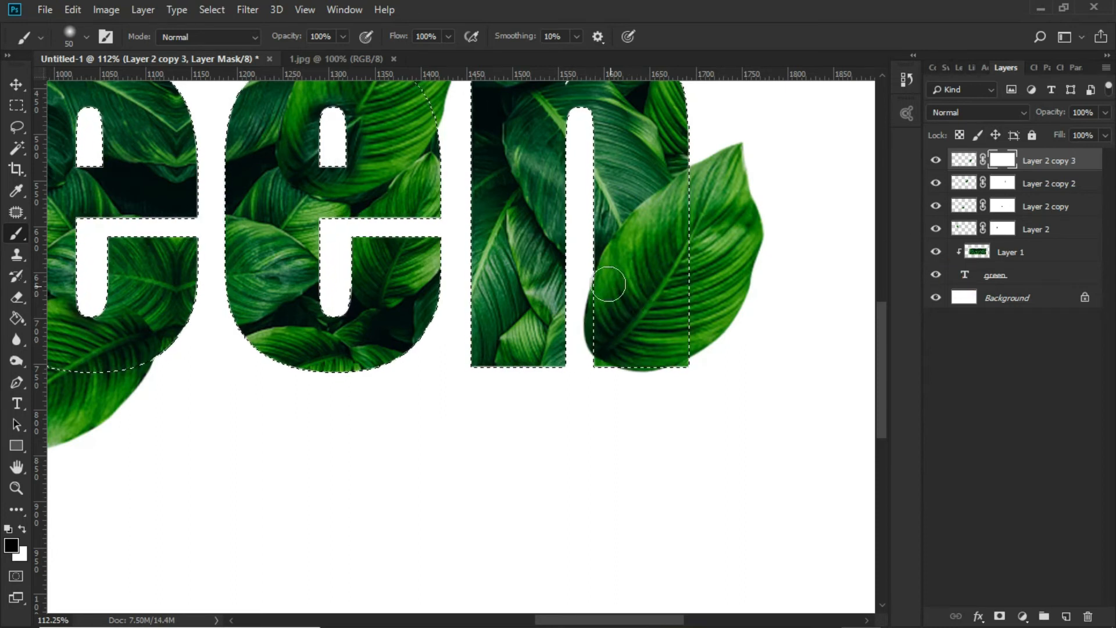
{"action": "mouse_move", "coordinate": [580, 272]}
{"action": "left_mouse_down"}
{"action": "mouse_move", "coordinate": [585, 345]}
{"action": "mouse_move", "coordinate": [613, 367]}
{"action": "left_mouse_up"}
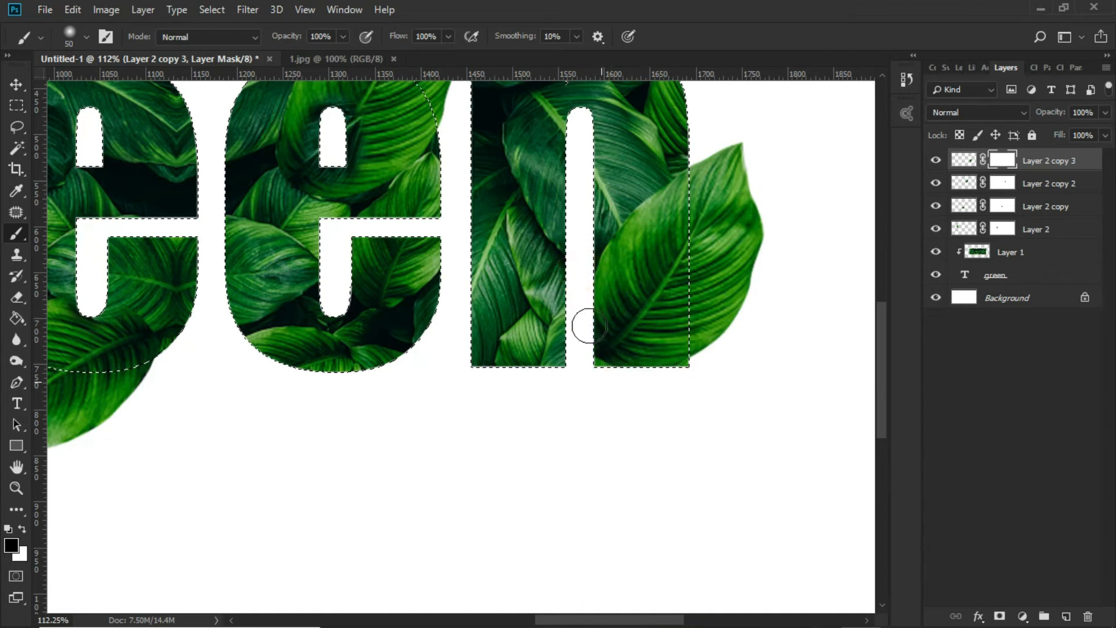
{"action": "scroll", "coordinate": [585, 329], "scroll_direction": "down", "scroll_amount": 5}
{"action": "key", "text": "ctrl+d"}
{"action": "scroll", "coordinate": [582, 312], "scroll_direction": "down", "scroll_amount": 2}
{"action": "key", "text": "v"}
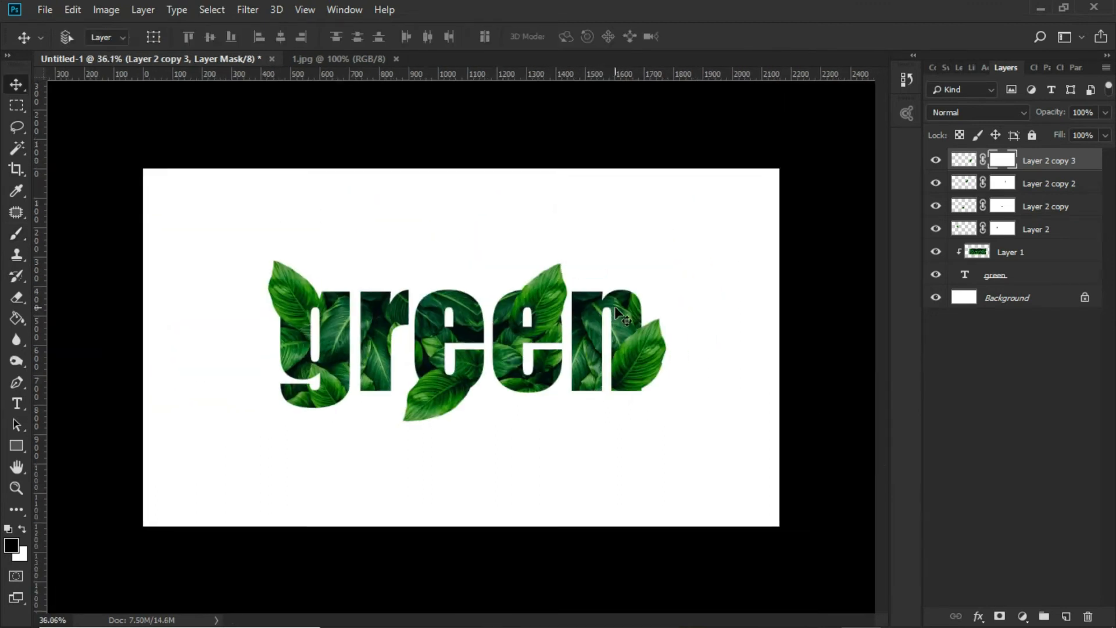
Set the foreground colour to a very dark green and add a new empty layer above the n's leaf layer
{"action": "scroll", "coordinate": [616, 314], "scroll_direction": "down", "scroll_amount": 1}
{"action": "scroll", "coordinate": [400, 372], "scroll_direction": "up", "scroll_amount": 2}
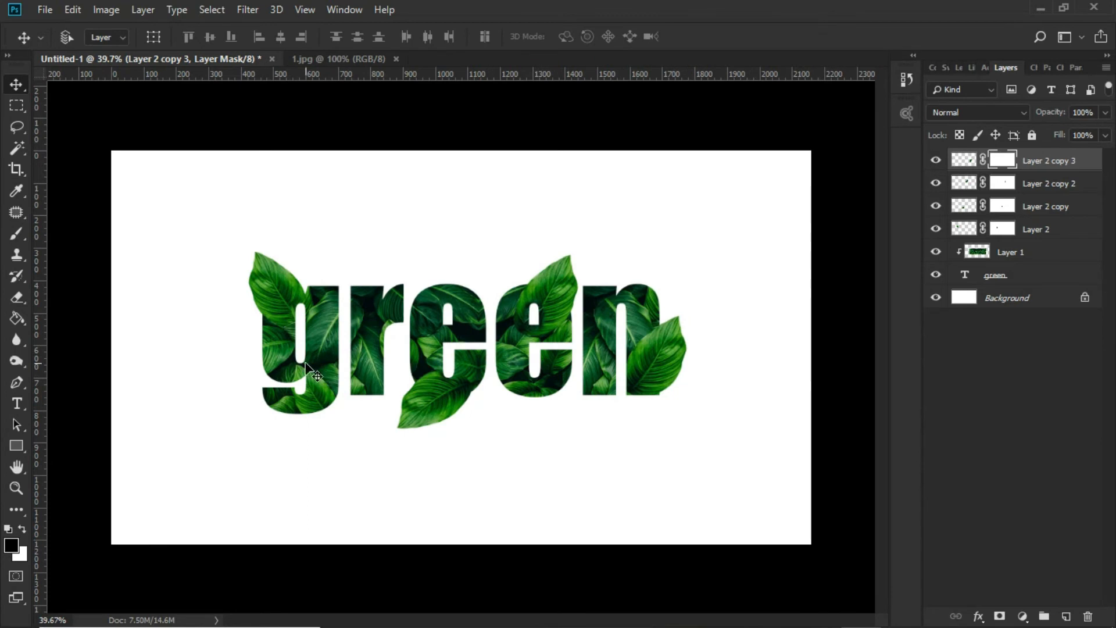
{"action": "scroll", "coordinate": [306, 364], "scroll_direction": "up", "scroll_amount": 3}
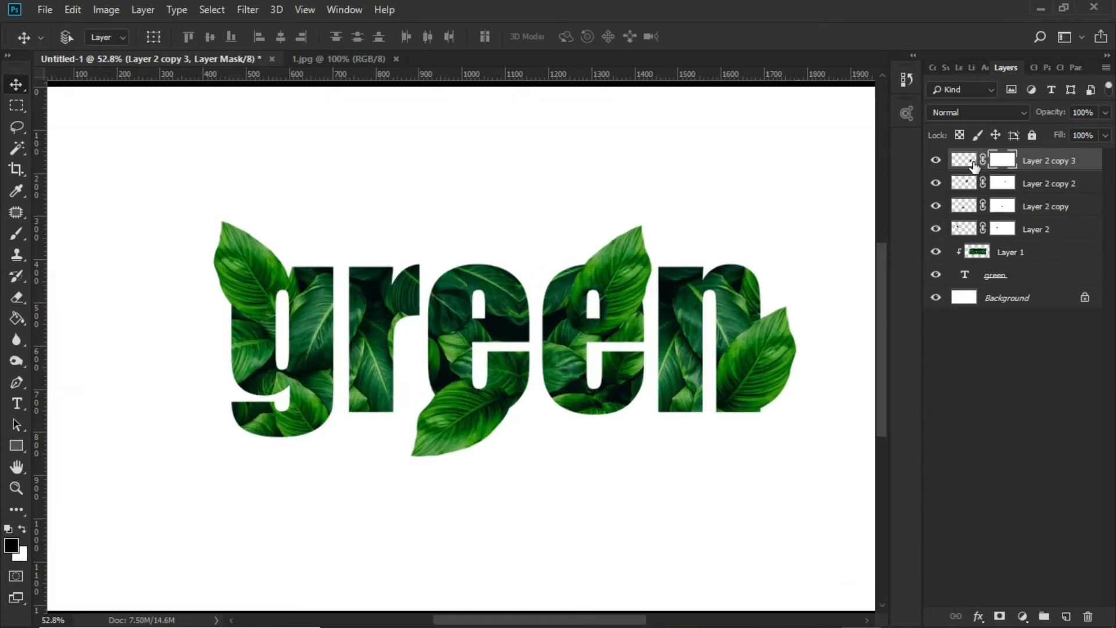
{"action": "left_click", "coordinate": [962, 166]}
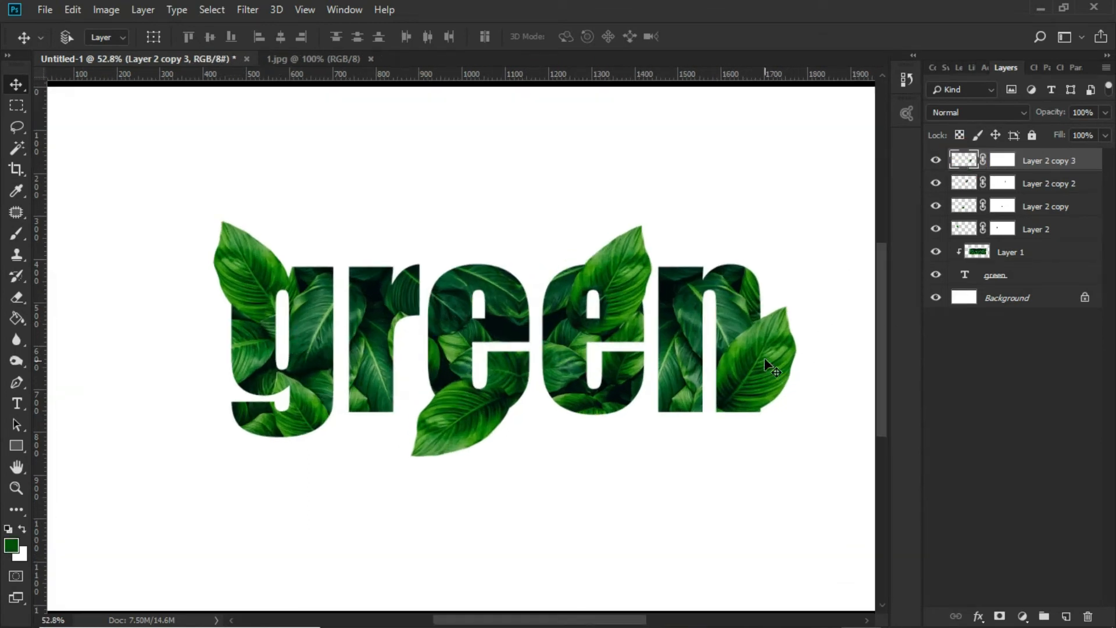
{"action": "scroll", "coordinate": [767, 364], "scroll_direction": "up", "scroll_amount": 3}
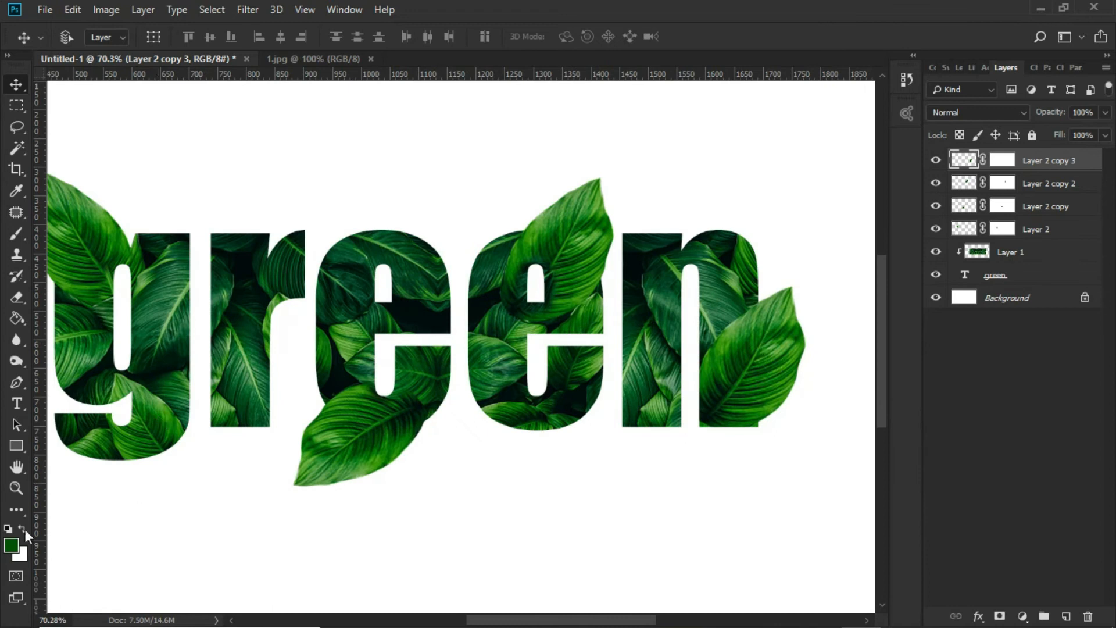
{"action": "left_click", "coordinate": [13, 547]}
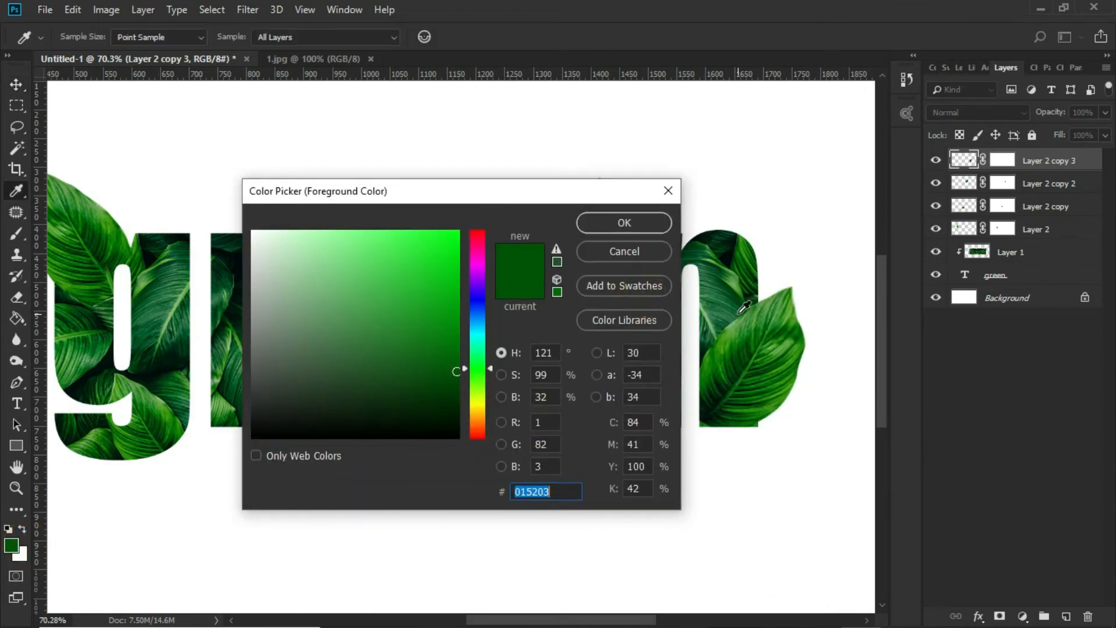
{"action": "left_click", "coordinate": [744, 308]}
{"action": "left_click", "coordinate": [722, 367]}
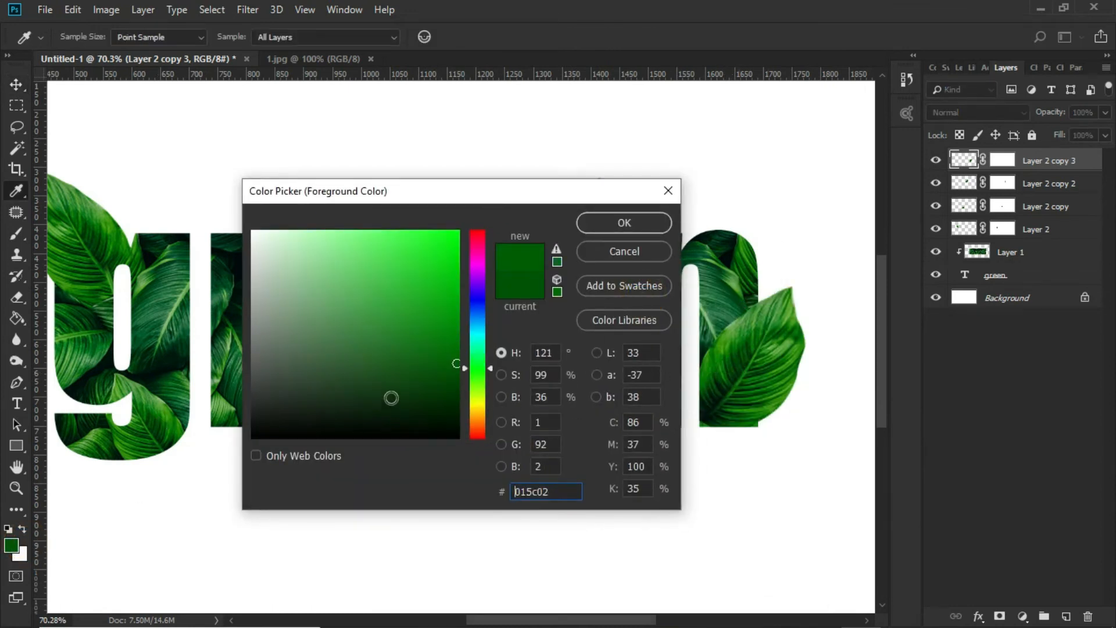
{"action": "left_click", "coordinate": [460, 416]}
{"action": "left_click", "coordinate": [615, 230]}
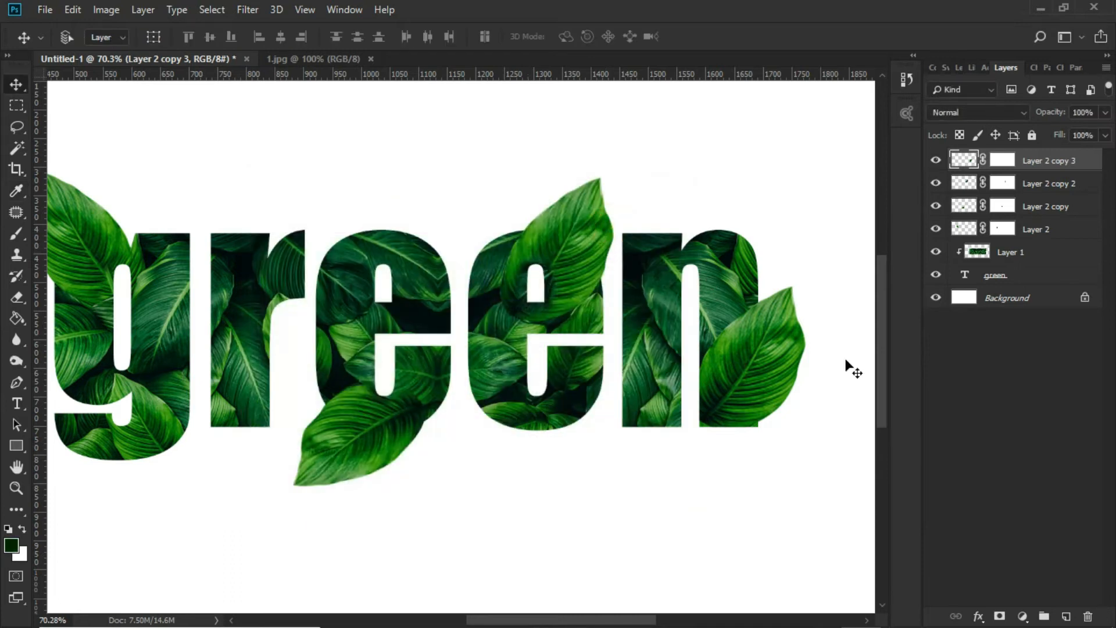
{"action": "left_click", "coordinate": [1066, 615]}
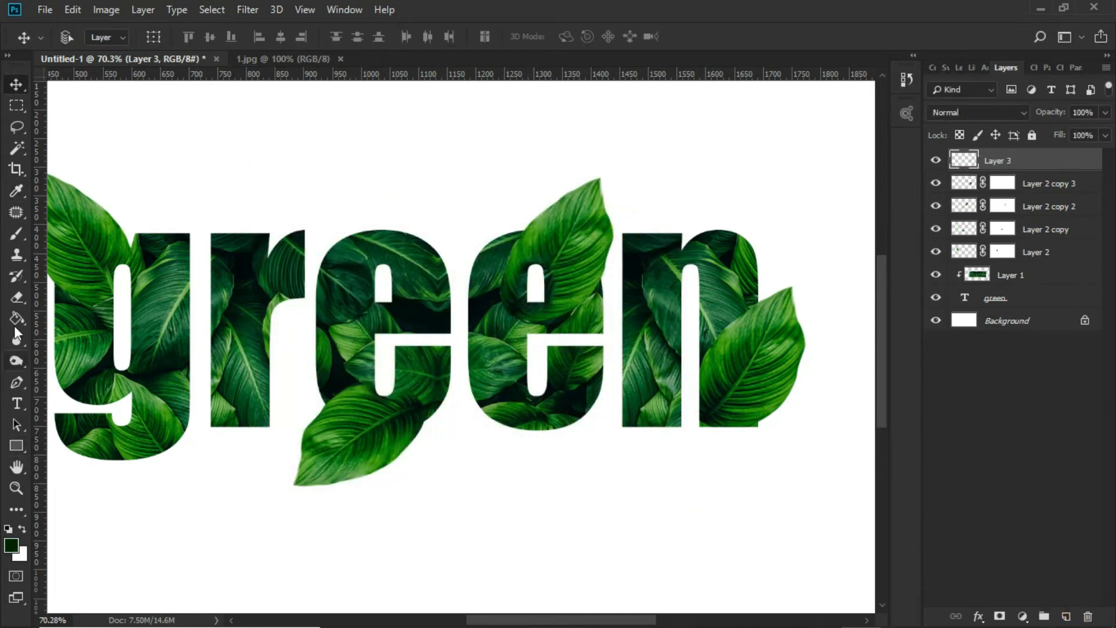
Brush a soft 50 px dark green shadow along the n leaf's upper edge and move the shadow layer beneath that leaf's layer
{"action": "left_click", "coordinate": [17, 234]}
{"action": "scroll", "coordinate": [698, 359], "scroll_direction": "up", "scroll_amount": 2}
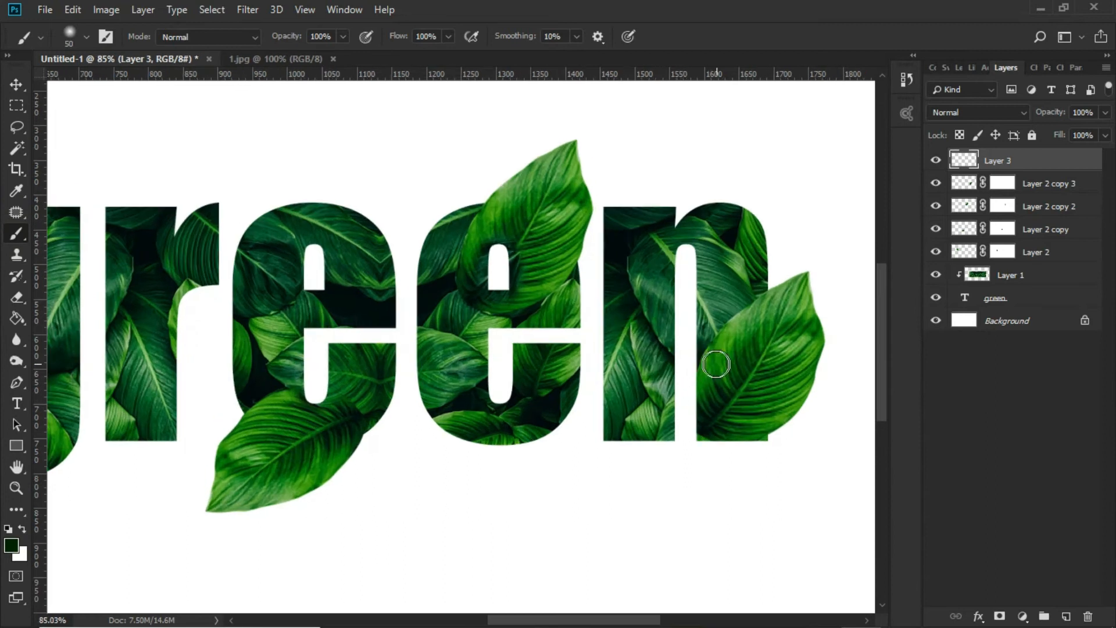
{"action": "mouse_move", "coordinate": [701, 371]}
{"action": "left_mouse_down"}
{"action": "mouse_move", "coordinate": [719, 335]}
{"action": "mouse_move", "coordinate": [817, 284]}
{"action": "left_mouse_up"}
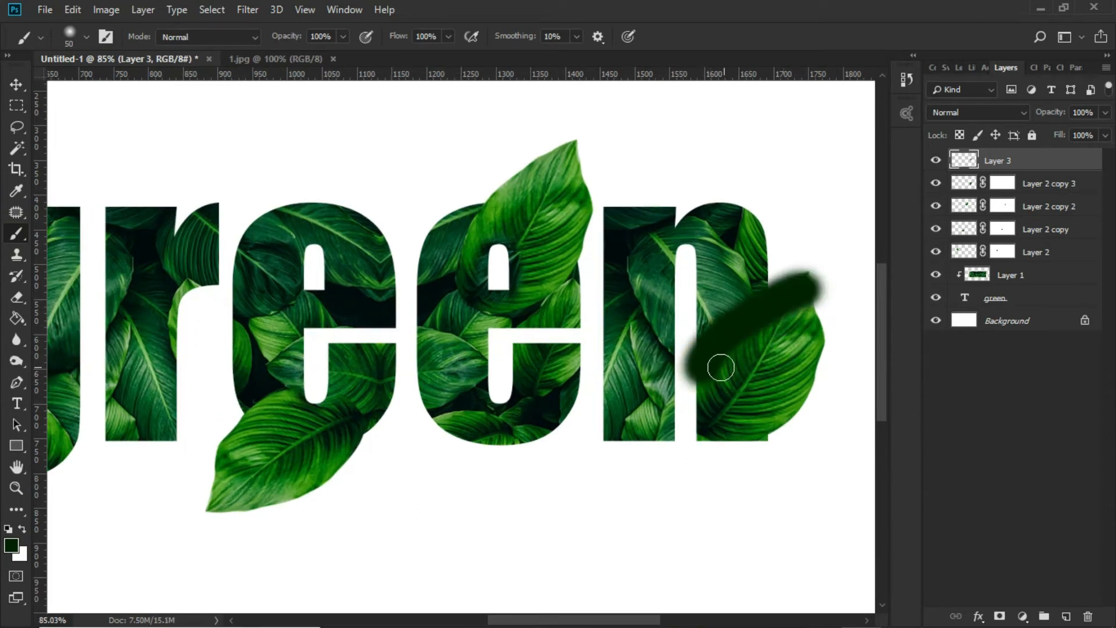
{"action": "mouse_move", "coordinate": [996, 176]}
{"action": "left_mouse_down"}
{"action": "mouse_move", "coordinate": [1029, 164]}
{"action": "mouse_move", "coordinate": [999, 195]}
{"action": "left_mouse_up"}
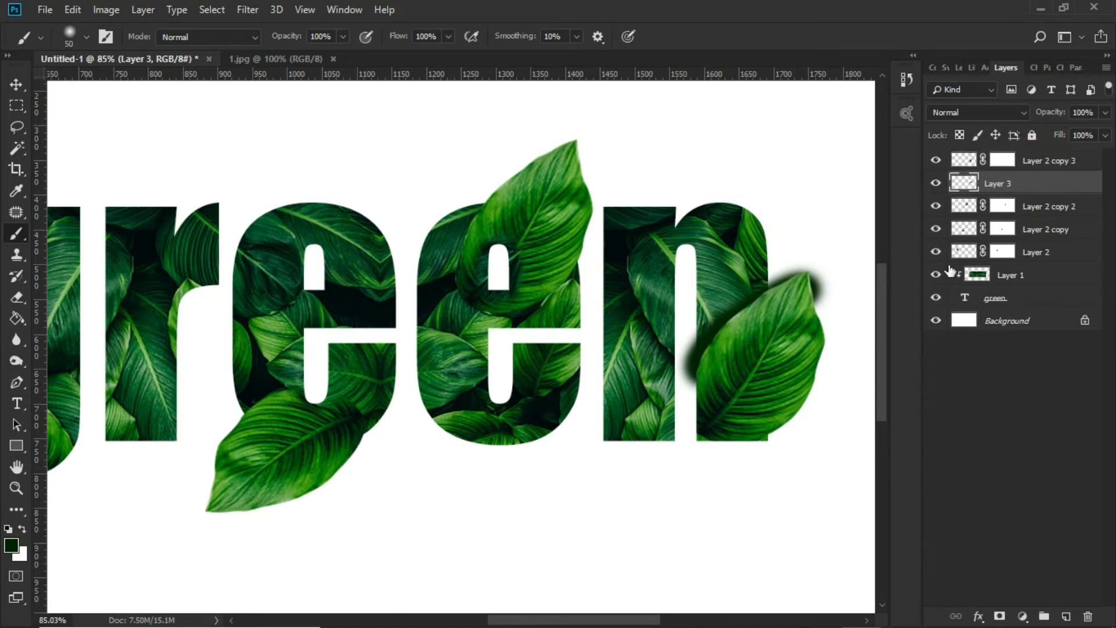
Set the Eraser size to 64 px and erase the shadow spilling past the n leaf's tip
{"action": "left_click", "coordinate": [18, 297]}
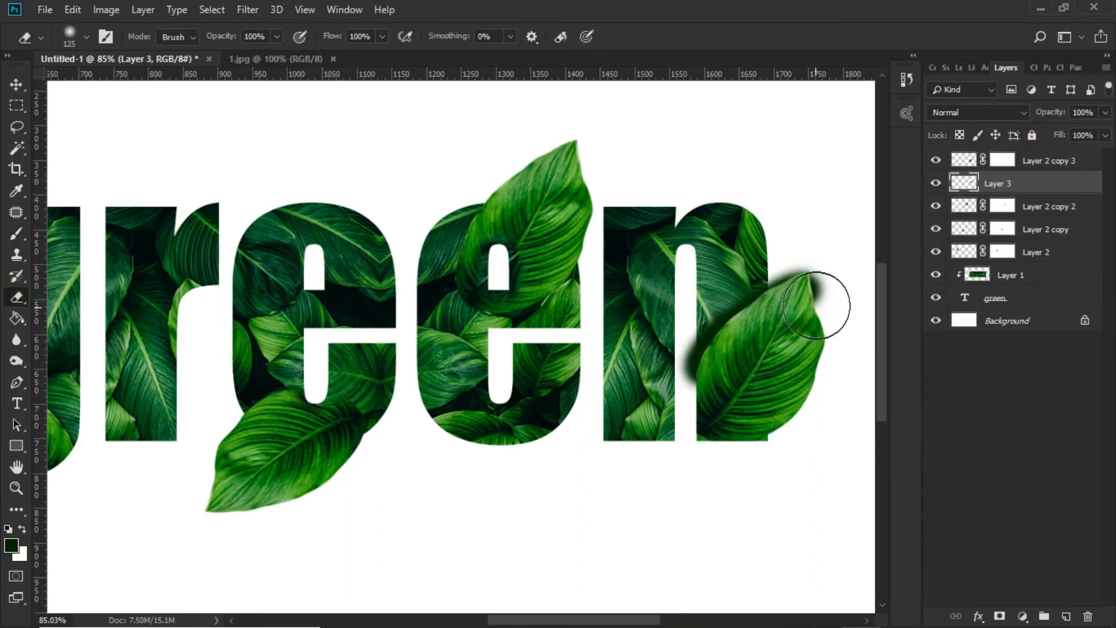
{"action": "right_click", "coordinate": [818, 306]}
{"action": "left_click_drag", "start_coordinate": [944, 344], "coordinate": [935, 341]}
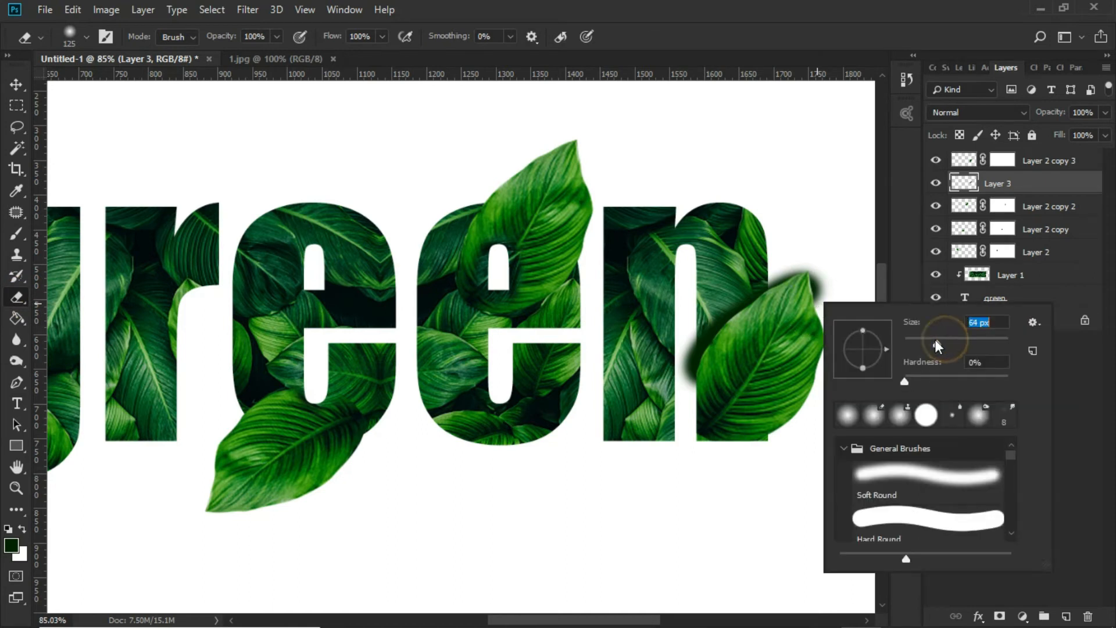
{"action": "left_click", "coordinate": [826, 280]}
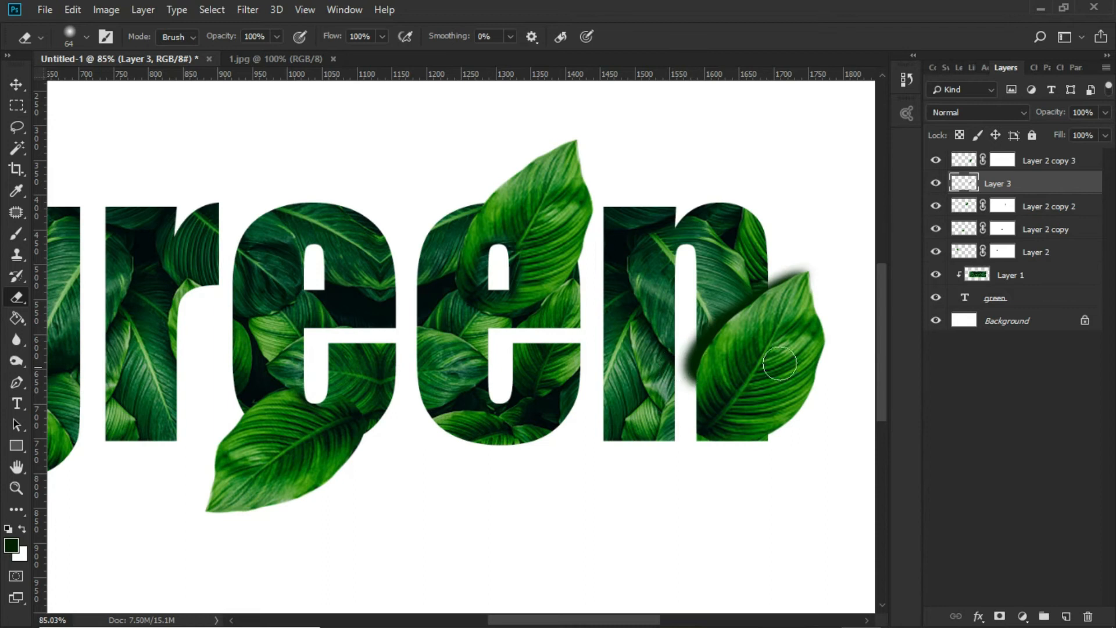
Load the text outline as a selection, erase the n leaf's shadow from the gap between the legs, and deselect
{"action": "left_click", "coordinate": [964, 299], "text": "ctrl"}
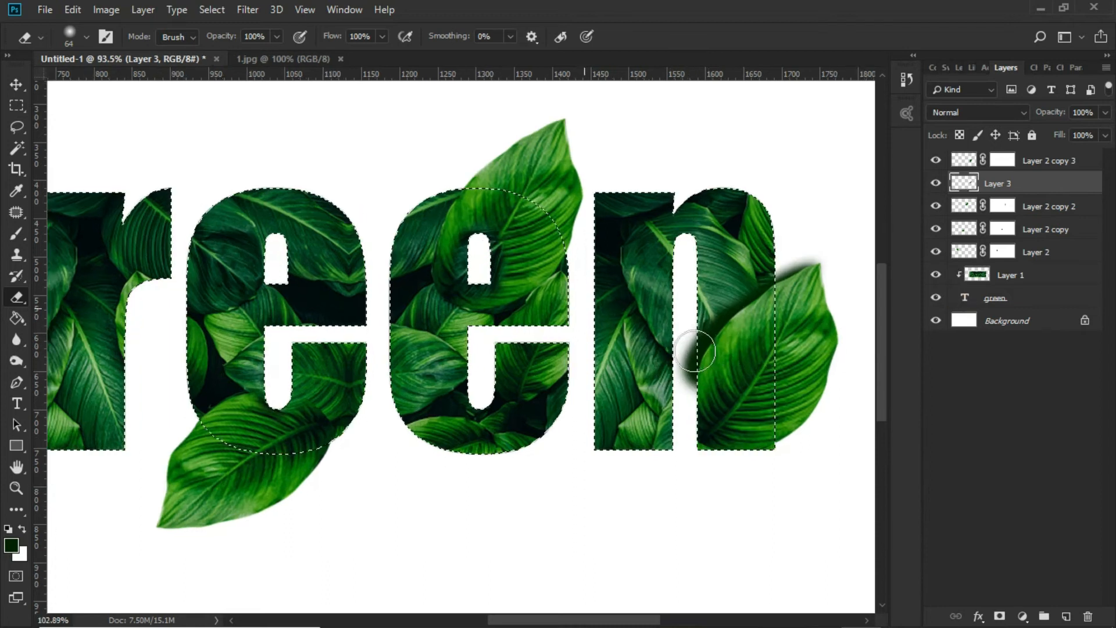
{"action": "scroll", "coordinate": [715, 352], "scroll_direction": "up", "scroll_amount": 3}
{"action": "mouse_move", "coordinate": [693, 330]}
{"action": "left_mouse_down"}
{"action": "mouse_move", "coordinate": [693, 407]}
{"action": "mouse_move", "coordinate": [673, 383]}
{"action": "mouse_move", "coordinate": [676, 299]}
{"action": "left_mouse_up"}
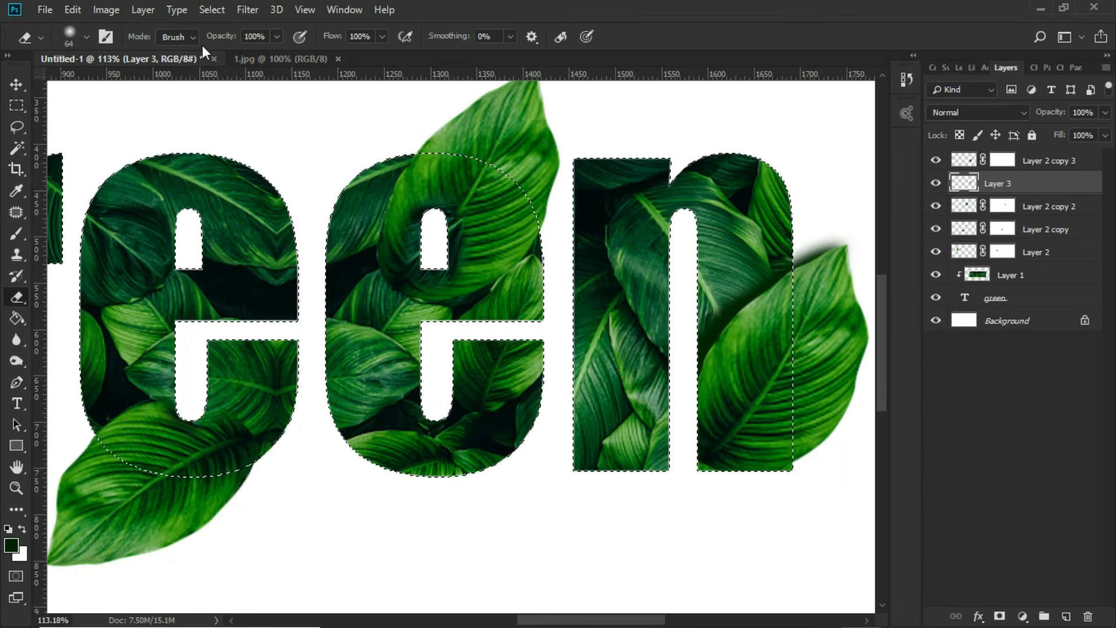
{"action": "left_click", "coordinate": [107, 10]}
{"action": "mouse_move", "coordinate": [143, 10]}
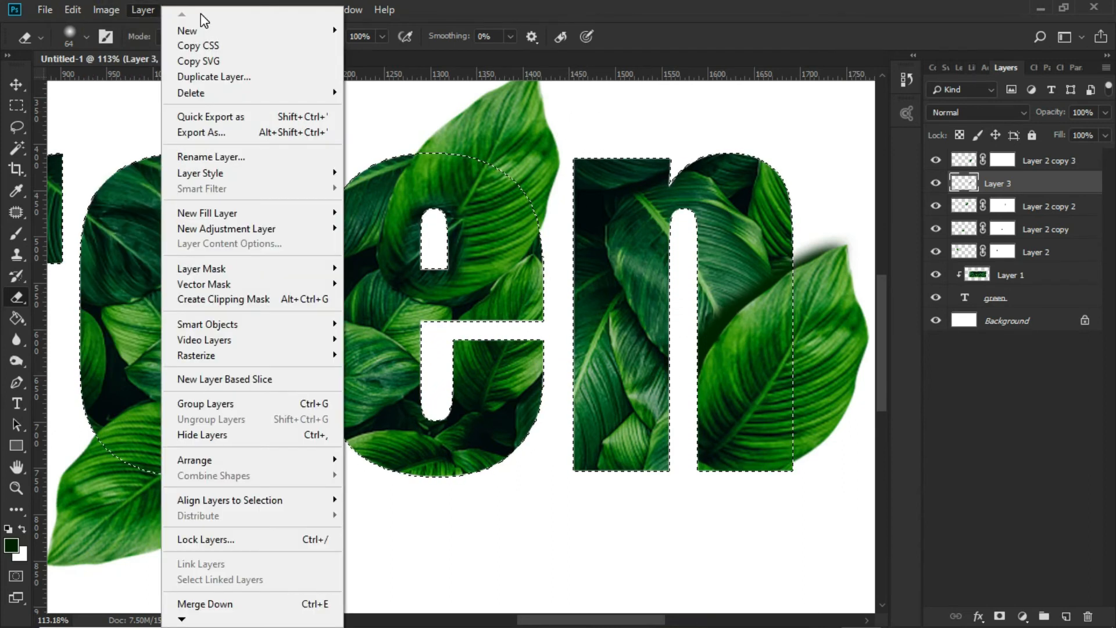
{"action": "left_click", "coordinate": [150, 145]}
{"action": "left_click", "coordinate": [212, 12]}
{"action": "left_click", "coordinate": [227, 41]}
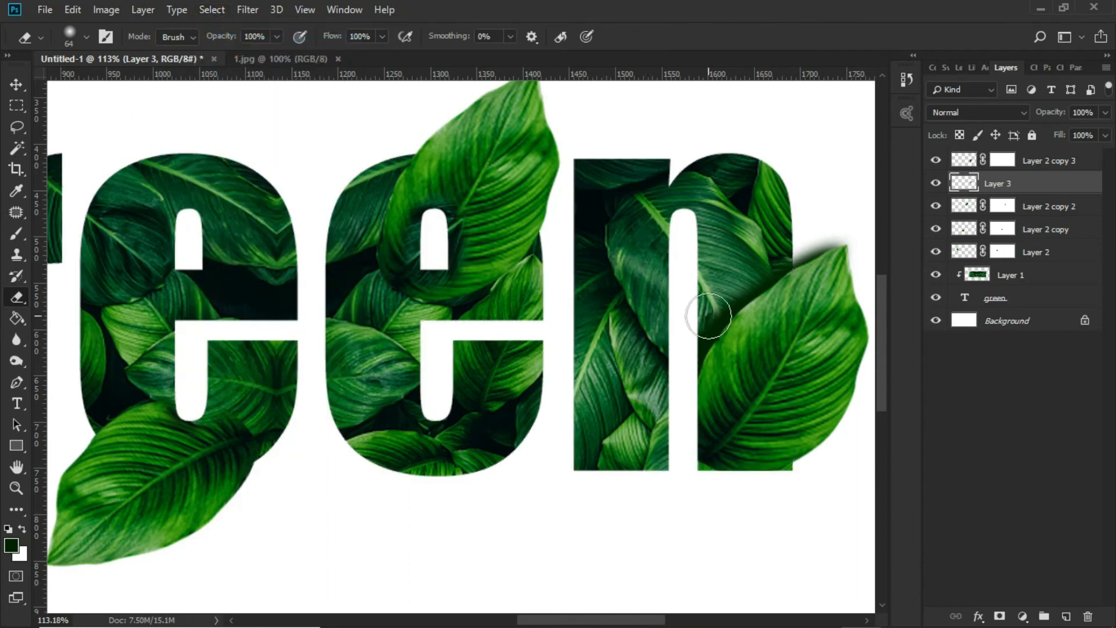
Distort the n leaf's shadow with Free Transform, pulling its upper-right corner slightly down, and apply the change
{"action": "scroll", "coordinate": [708, 316], "scroll_direction": "down", "scroll_amount": 3}
{"action": "scroll", "coordinate": [750, 337], "scroll_direction": "up", "scroll_amount": 5}
{"action": "key", "text": "ctrl+t"}
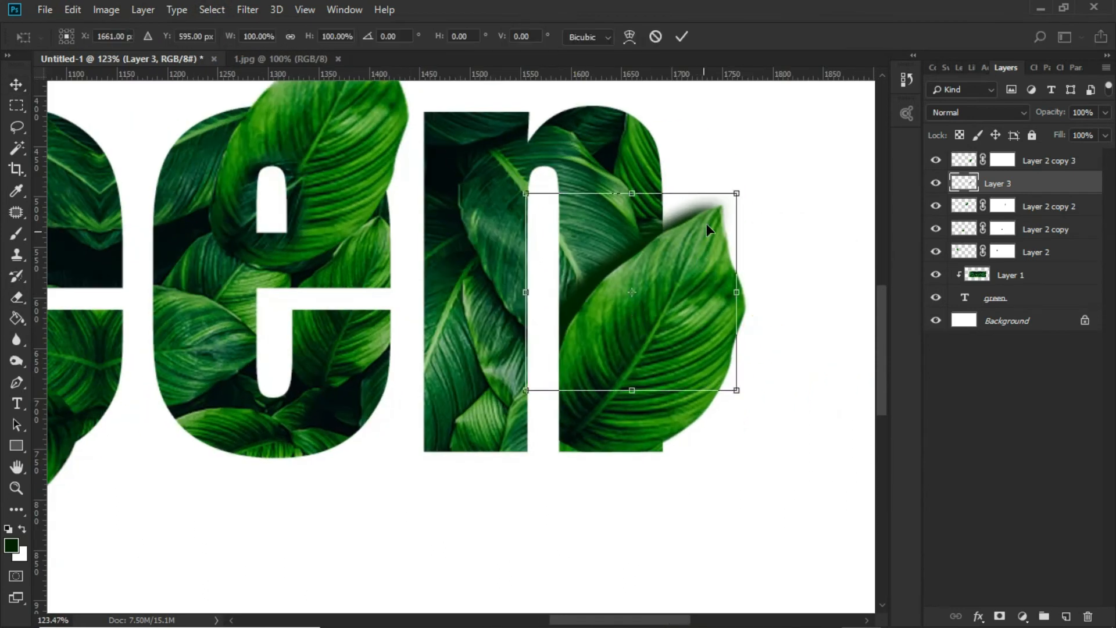
{"action": "left_click_drag", "start_coordinate": [736, 193], "coordinate": [738, 201]}
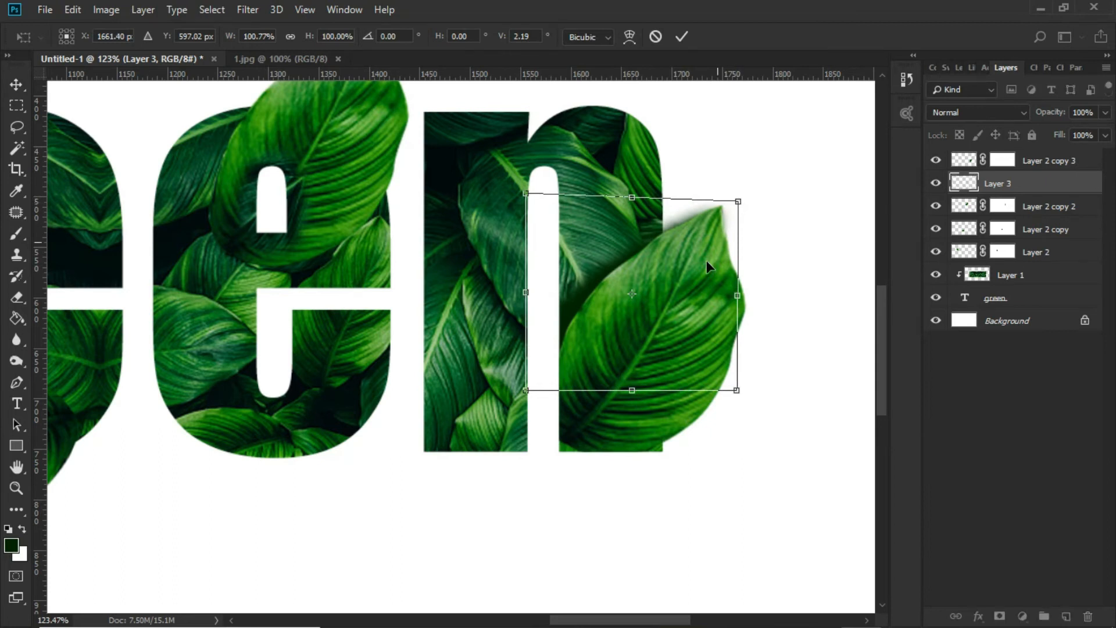
{"action": "key", "text": "Return"}
{"action": "scroll", "coordinate": [707, 350], "scroll_direction": "down", "scroll_amount": 4}
{"action": "scroll", "coordinate": [490, 334], "scroll_direction": "up", "scroll_amount": 2}
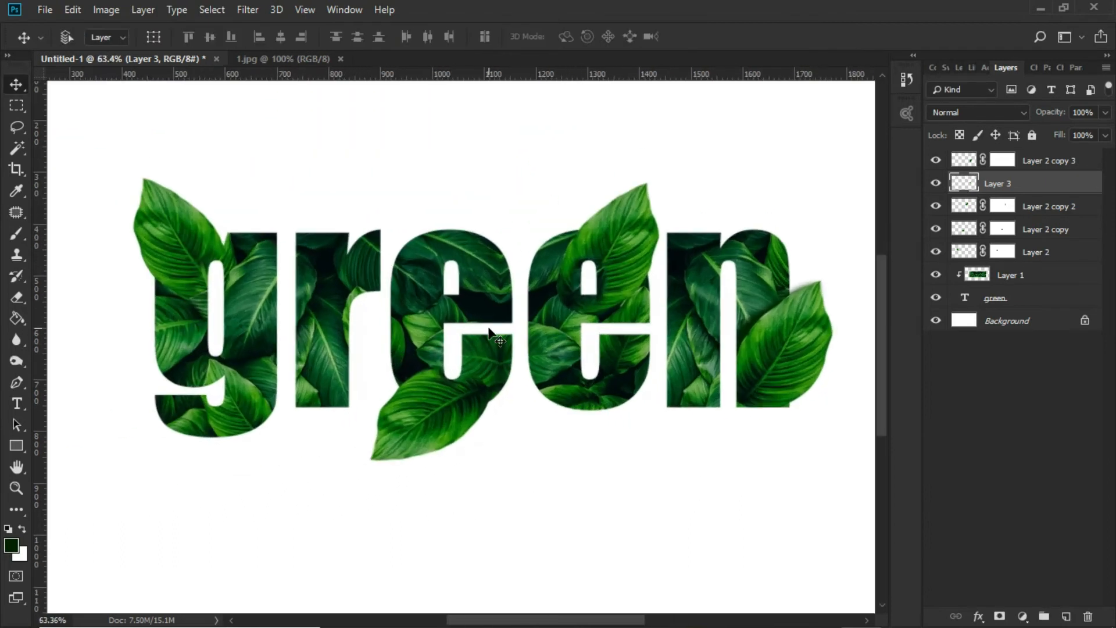
Brush a soft 50 px dark green shadow along the second e's leaf on a new layer, placed beneath the leaf's layer
{"action": "scroll", "coordinate": [490, 335], "scroll_direction": "up", "scroll_amount": 2}
{"action": "scroll", "coordinate": [423, 422], "scroll_direction": "down", "scroll_amount": 2}
{"action": "left_click_drag", "start_coordinate": [426, 423], "coordinate": [532, 385]}
{"action": "scroll", "coordinate": [687, 232], "scroll_direction": "up", "scroll_amount": 4}
{"action": "left_click", "coordinate": [719, 213], "text": "ctrl"}
{"action": "left_click_drag", "start_coordinate": [740, 227], "coordinate": [653, 260]}
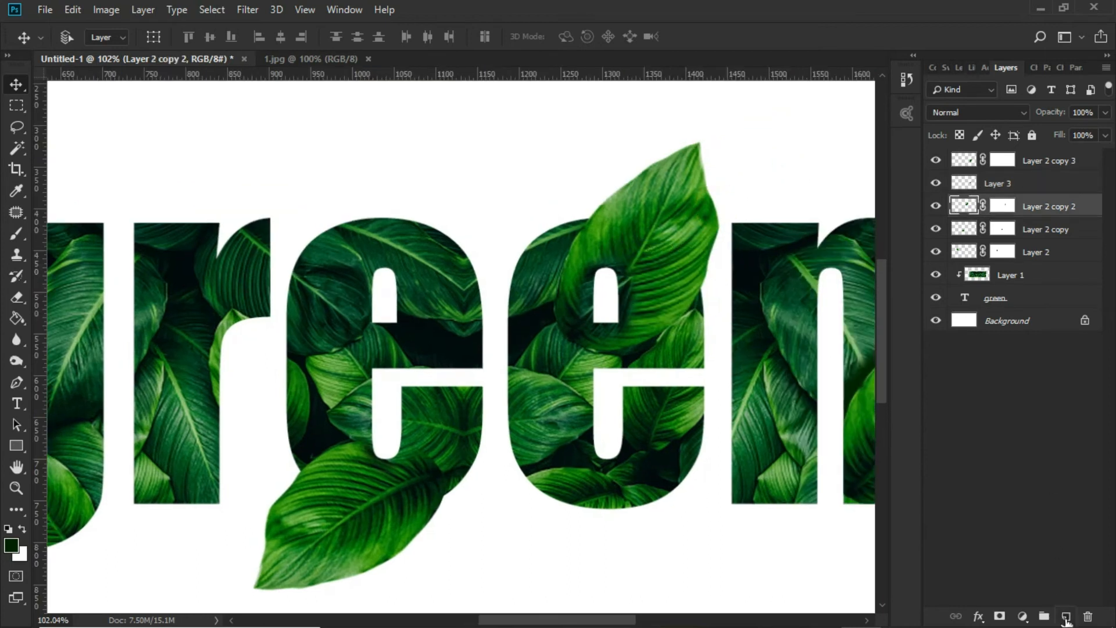
{"action": "left_click", "coordinate": [1067, 617]}
{"action": "left_click", "coordinate": [15, 236]}
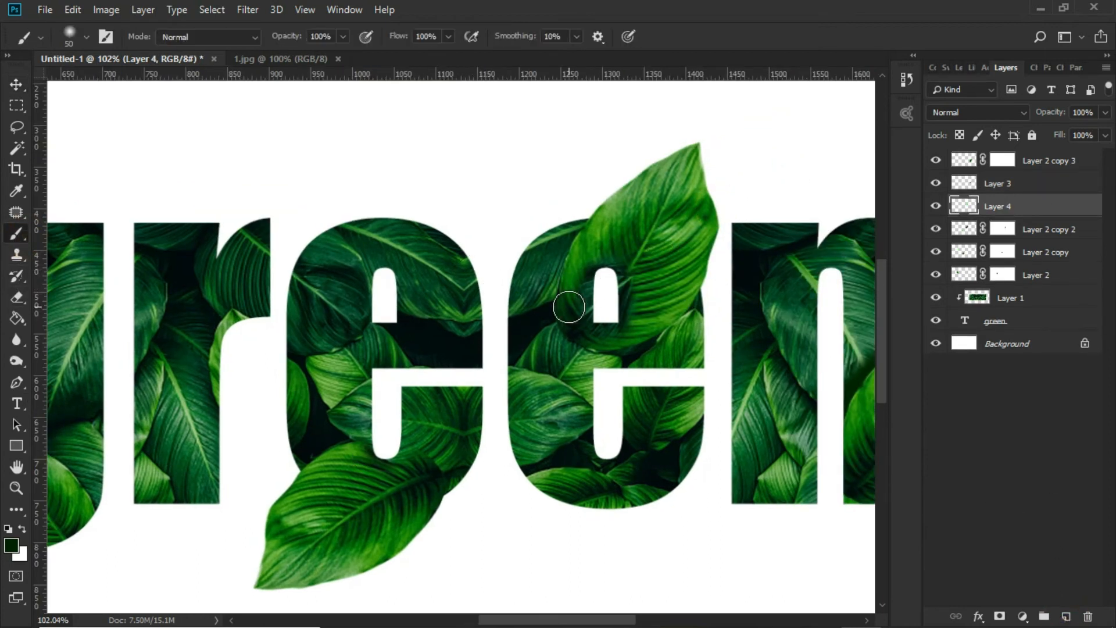
{"action": "mouse_move", "coordinate": [566, 312]}
{"action": "left_mouse_down"}
{"action": "mouse_move", "coordinate": [605, 212]}
{"action": "mouse_move", "coordinate": [692, 157]}
{"action": "left_mouse_up"}
{"action": "left_click_drag", "start_coordinate": [1026, 205], "coordinate": [1014, 238]}
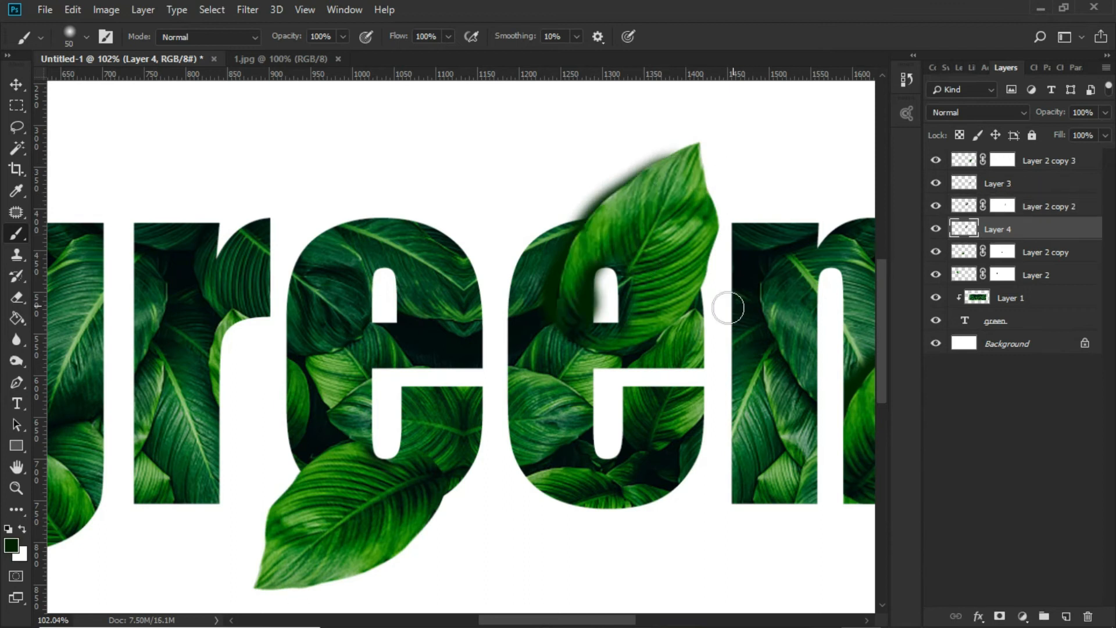
Brush a soft 50 px dark green shadow along the first e's leaf on a new layer, placed beneath the leaf's layer
{"action": "scroll", "coordinate": [658, 282], "scroll_direction": "down", "scroll_amount": 5}
{"action": "scroll", "coordinate": [509, 413], "scroll_direction": "up", "scroll_amount": 4}
{"action": "scroll", "coordinate": [509, 413], "scroll_direction": "up", "scroll_amount": 1}
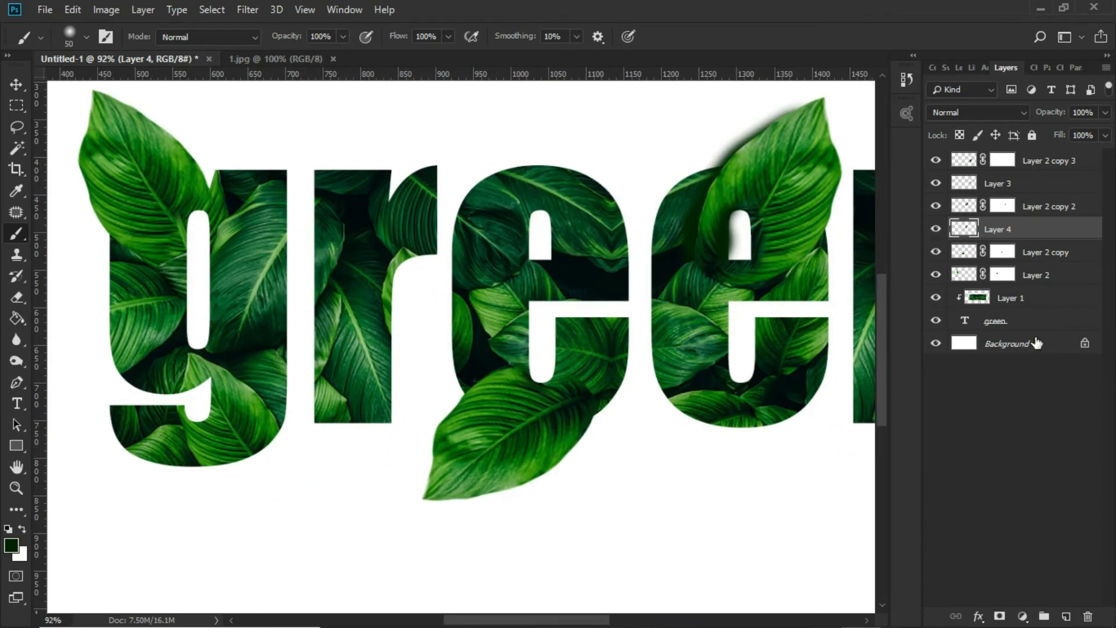
{"action": "left_click", "coordinate": [937, 252]}
{"action": "left_click", "coordinate": [937, 253]}
{"action": "left_click", "coordinate": [1040, 252]}
{"action": "left_click", "coordinate": [1066, 616]}
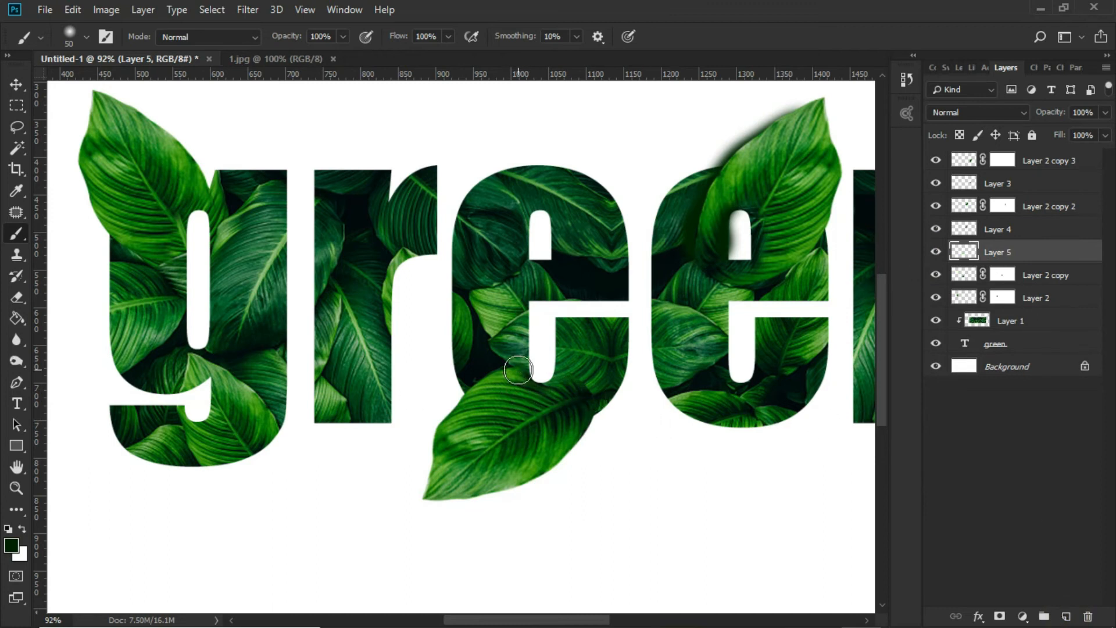
{"action": "mouse_move", "coordinate": [517, 370]}
{"action": "left_mouse_down"}
{"action": "mouse_move", "coordinate": [458, 402]}
{"action": "mouse_move", "coordinate": [449, 485]}
{"action": "left_mouse_up"}
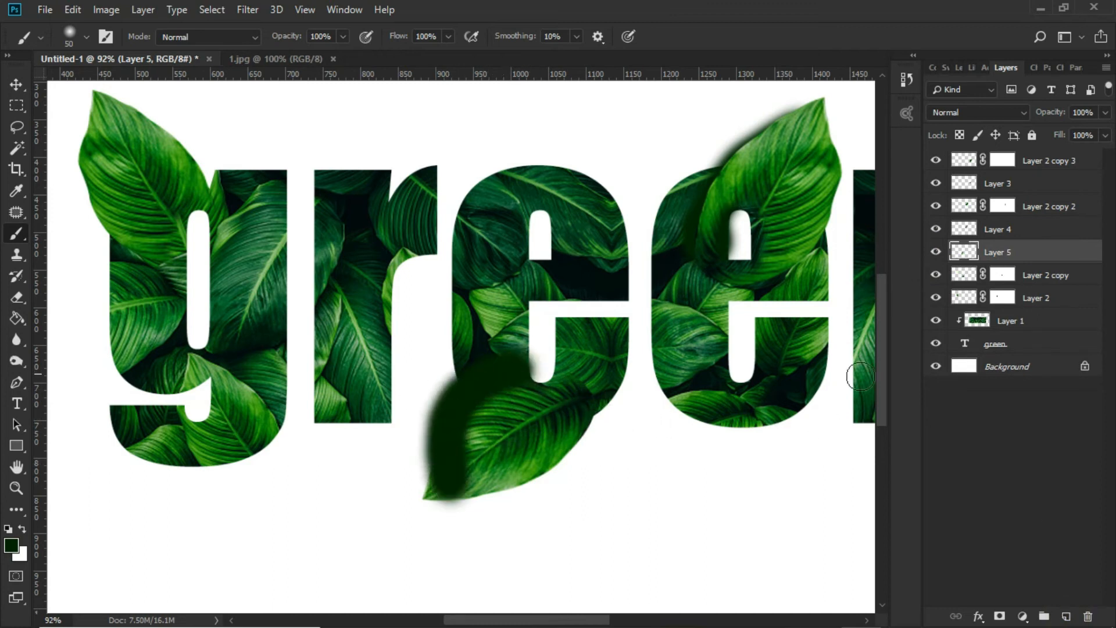
{"action": "left_click_drag", "start_coordinate": [1040, 252], "coordinate": [1041, 286]}
Erase the excess shadow outside the first e's leaf with the 64 px Eraser, softening it along the leaf's outer edge
{"action": "left_click", "coordinate": [16, 297]}
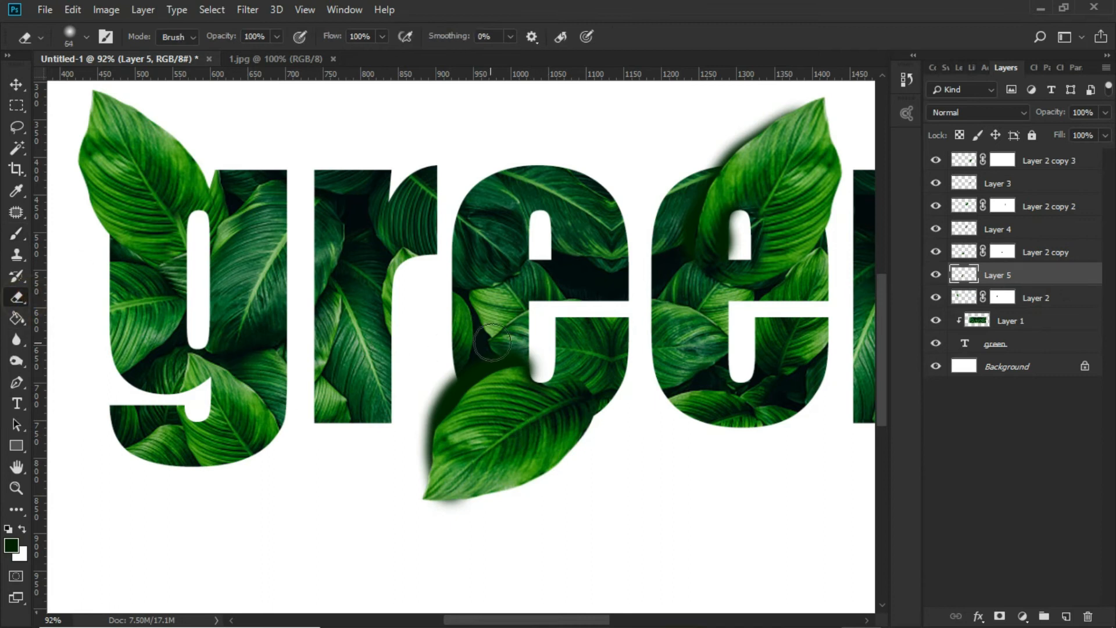
{"action": "scroll", "coordinate": [523, 360], "scroll_direction": "up", "scroll_amount": 3}
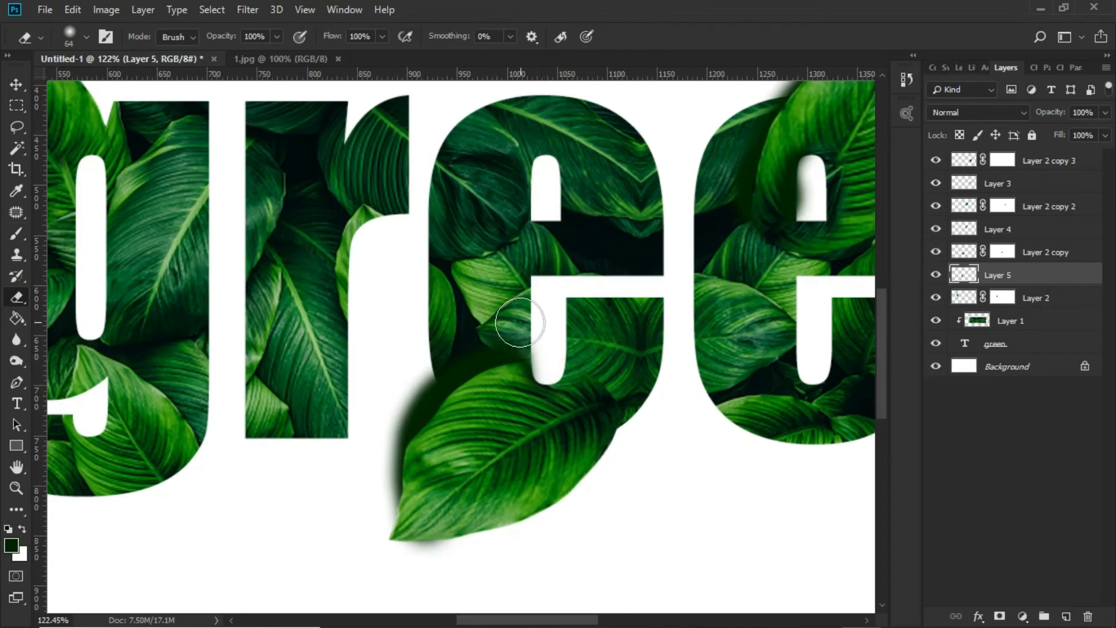
{"action": "mouse_move", "coordinate": [449, 351]}
{"action": "left_mouse_down"}
{"action": "mouse_move", "coordinate": [399, 411]}
{"action": "mouse_move", "coordinate": [369, 490]}
{"action": "mouse_move", "coordinate": [374, 511]}
{"action": "left_mouse_up"}
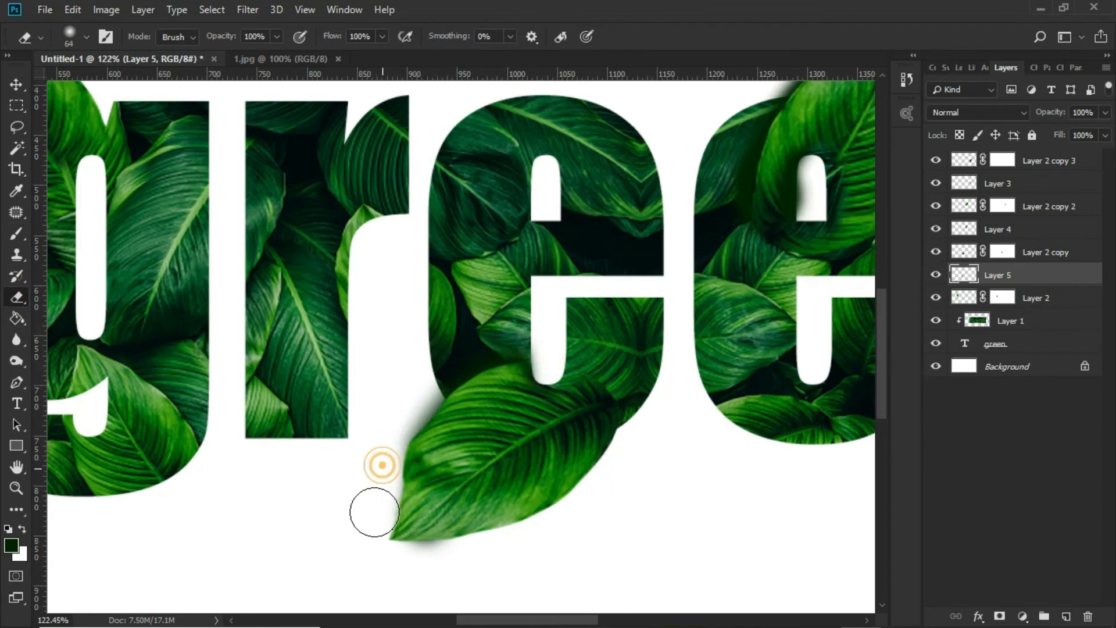
{"action": "scroll", "coordinate": [505, 456], "scroll_direction": "down", "scroll_amount": 5}
{"action": "scroll", "coordinate": [506, 457], "scroll_direction": "down", "scroll_amount": 2}
{"action": "scroll", "coordinate": [421, 436], "scroll_direction": "up", "scroll_amount": 4}
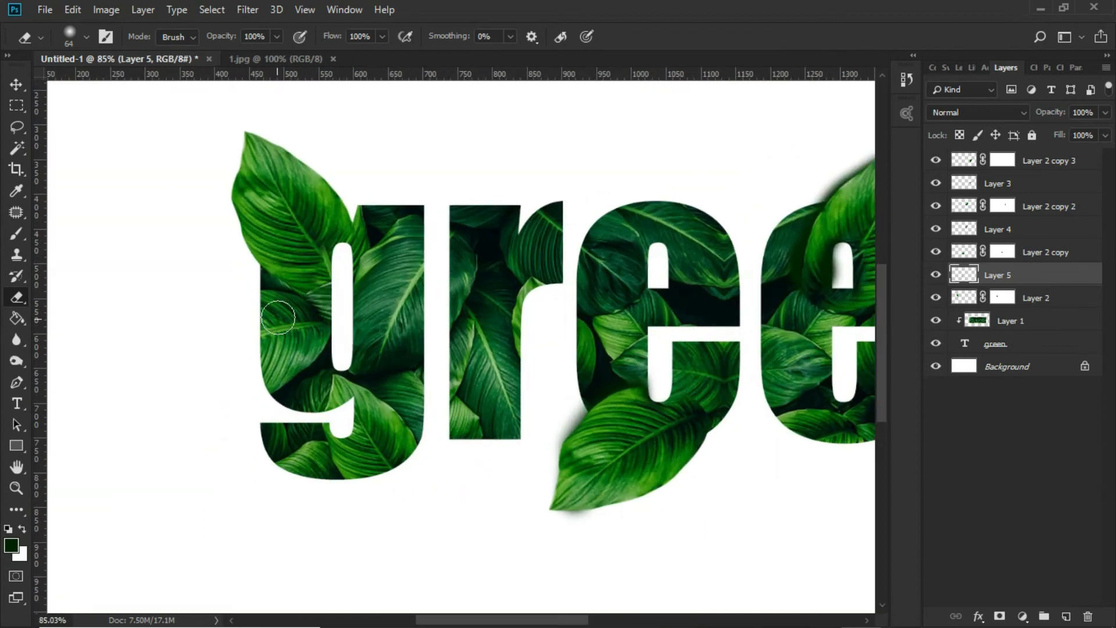
Brush a soft dark green shadow along the g's leaf on a new layer, placed beneath the leaf's layer
{"action": "left_click", "coordinate": [17, 88]}
{"action": "left_click", "coordinate": [304, 214]}
{"action": "left_click", "coordinate": [1066, 616]}
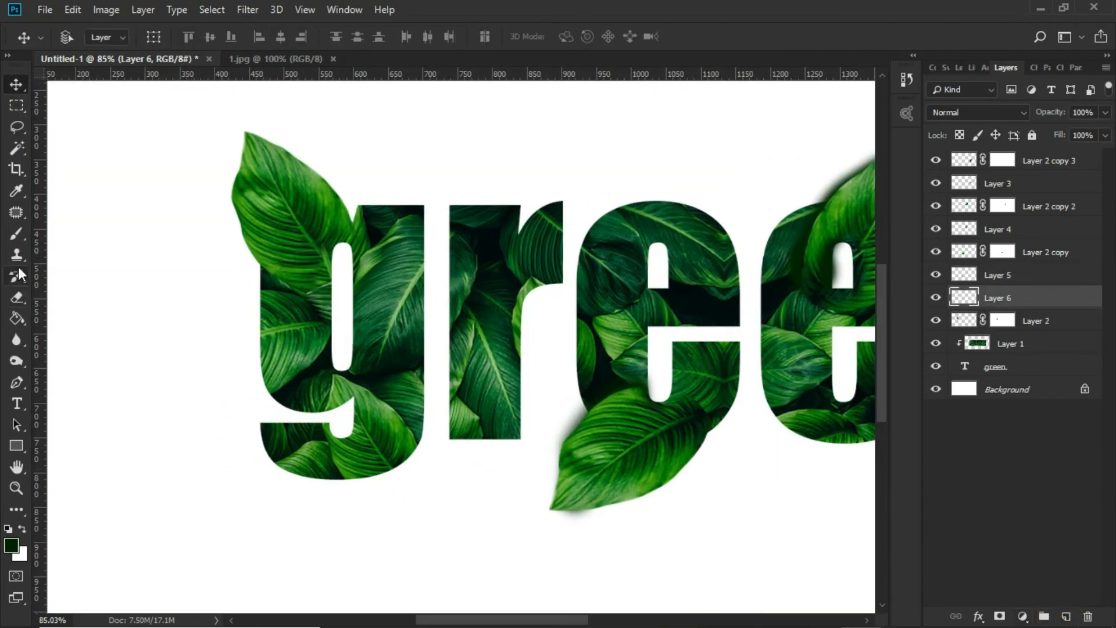
{"action": "key", "text": "b"}
{"action": "mouse_move", "coordinate": [302, 287]}
{"action": "left_mouse_down"}
{"action": "mouse_move", "coordinate": [248, 237]}
{"action": "mouse_move", "coordinate": [252, 182]}
{"action": "mouse_move", "coordinate": [284, 171]}
{"action": "left_mouse_up"}
{"action": "left_click_drag", "start_coordinate": [1058, 294], "coordinate": [1065, 331]}
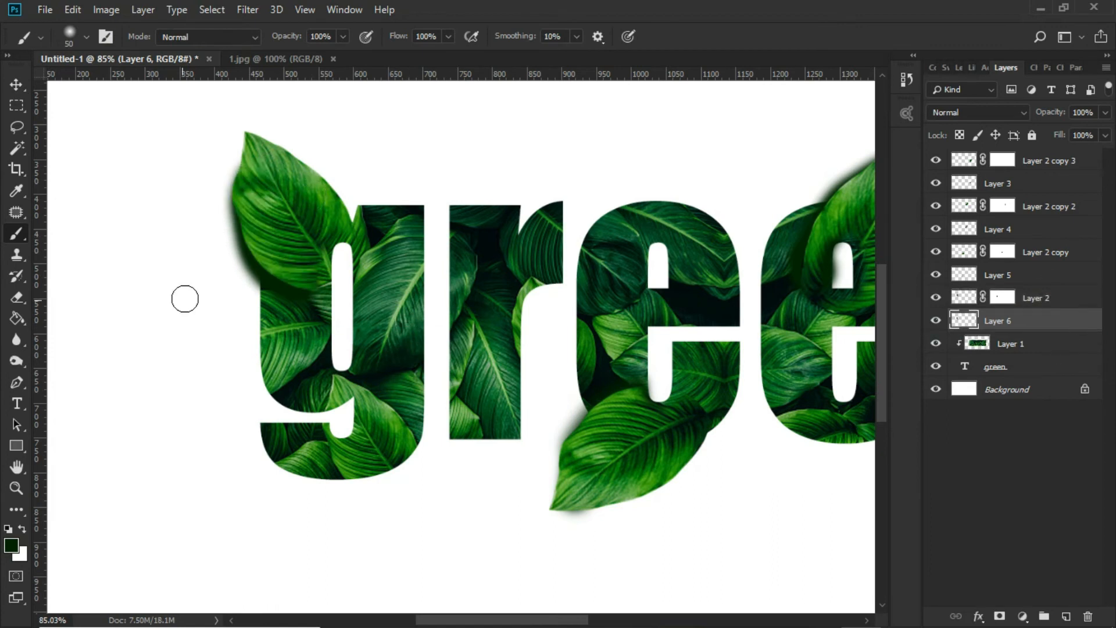
Enlarge the Eraser to 125 px and thin out the shadow along the outer edge of the g's leaf
{"action": "left_click", "coordinate": [16, 299]}
{"action": "scroll", "coordinate": [258, 305], "scroll_direction": "up", "scroll_amount": 1}
{"action": "key", "text": "bracketright"}
{"action": "key", "text": "bracketright"}
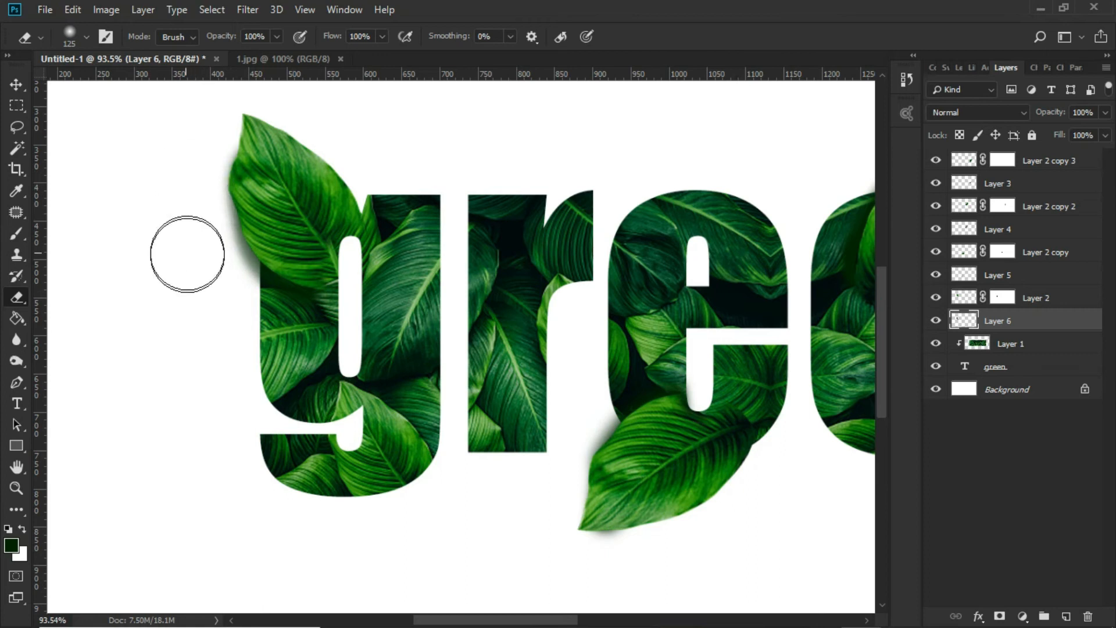
{"action": "mouse_move", "coordinate": [225, 315]}
{"action": "left_mouse_down"}
{"action": "mouse_move", "coordinate": [193, 219]}
{"action": "mouse_move", "coordinate": [189, 159]}
{"action": "left_mouse_up"}
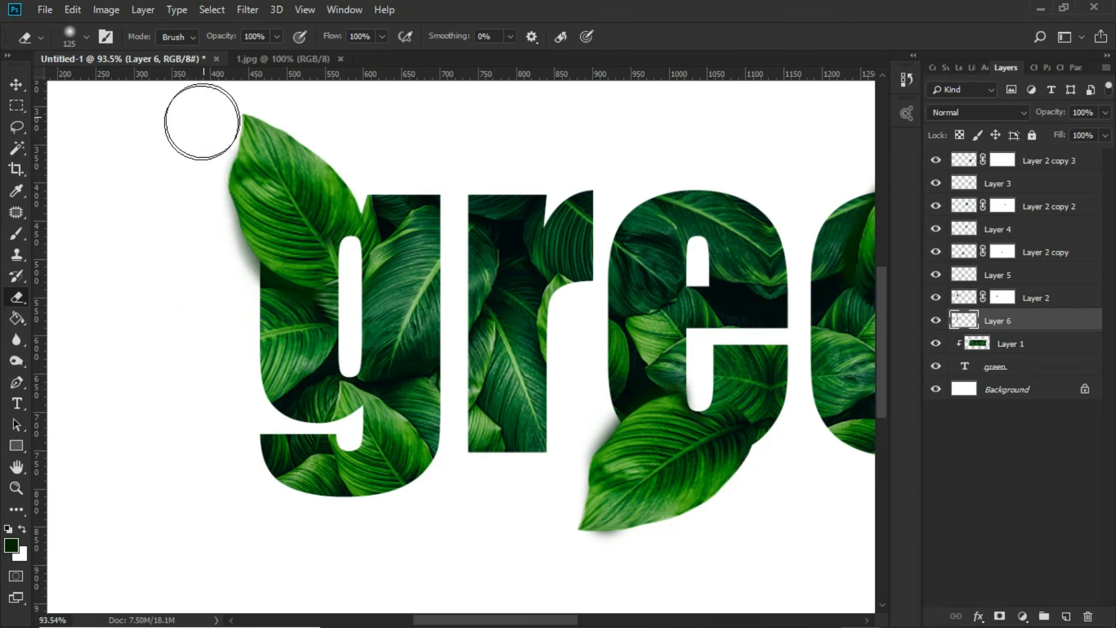
{"action": "scroll", "coordinate": [288, 363], "scroll_direction": "down", "scroll_amount": 10}
{"action": "key", "text": "v"}
{"action": "scroll", "coordinate": [442, 372], "scroll_direction": "up", "scroll_amount": 1}
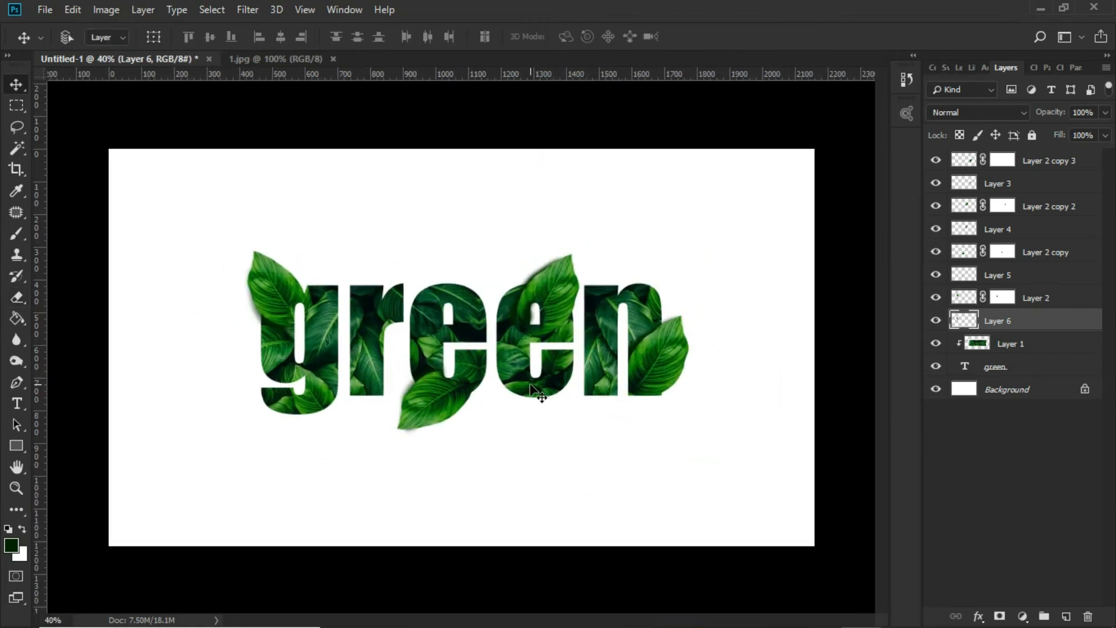
Select the shadow layer of the second e's leaf and shift the shadow slightly down, undoing the first sideways move
{"action": "scroll", "coordinate": [607, 384], "scroll_direction": "up", "scroll_amount": 1}
{"action": "scroll", "coordinate": [619, 380], "scroll_direction": "down", "scroll_amount": 1}
{"action": "scroll", "coordinate": [628, 384], "scroll_direction": "up", "scroll_amount": 7}
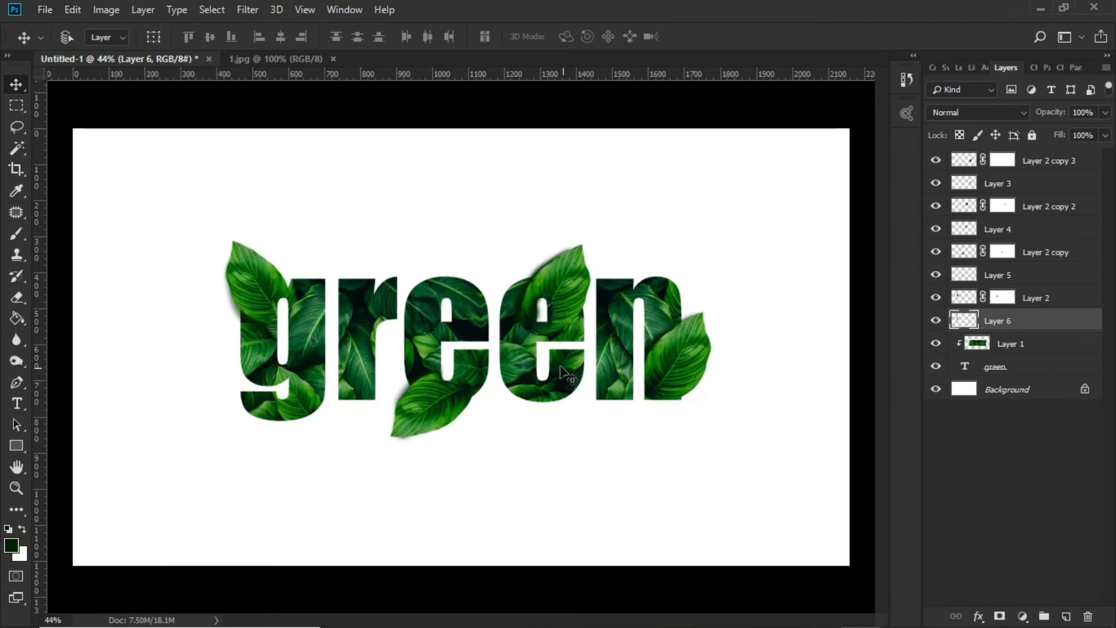
{"action": "scroll", "coordinate": [567, 320], "scroll_direction": "up", "scroll_amount": 4}
{"action": "right_click", "coordinate": [462, 265]}
{"action": "left_click", "coordinate": [470, 273]}
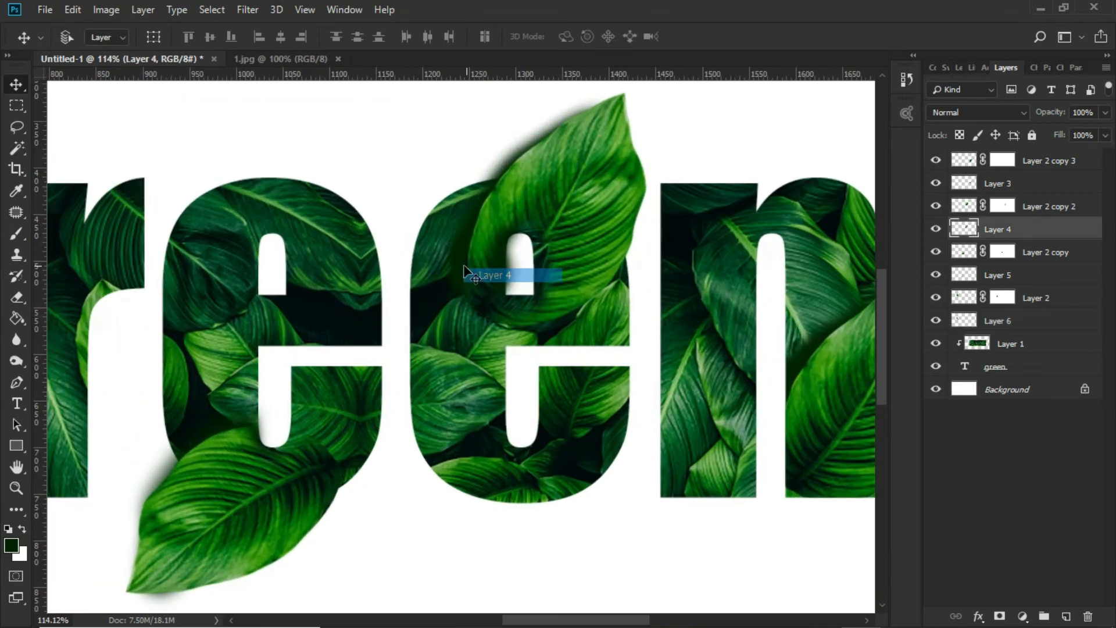
{"action": "left_click_drag", "start_coordinate": [555, 261], "coordinate": [519, 259]}
{"action": "key", "text": "ctrl+z"}
{"action": "left_click_drag", "start_coordinate": [560, 208], "coordinate": [562, 218]}
Set the Eraser to 55 px and erase the second e leaf's shadow from the letter's upper opening and left side
{"action": "key", "text": "e"}
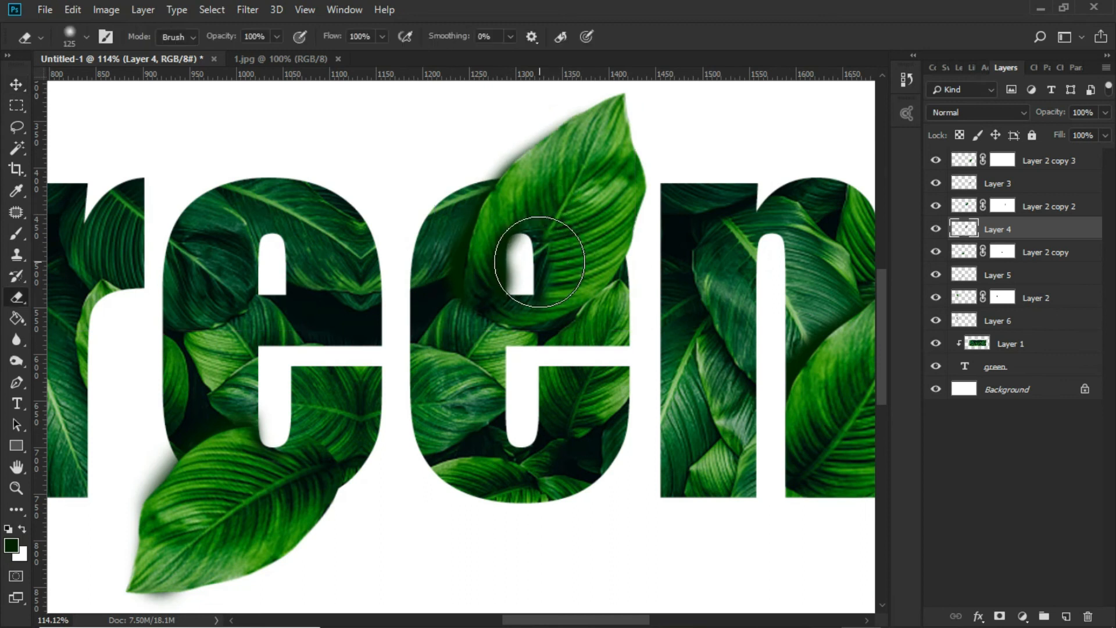
{"action": "right_click", "coordinate": [539, 262]}
{"action": "mouse_move", "coordinate": [536, 265]}
{"action": "left_mouse_down"}
{"action": "mouse_move", "coordinate": [521, 259]}
{"action": "mouse_move", "coordinate": [521, 284]}
{"action": "mouse_move", "coordinate": [515, 251]}
{"action": "mouse_move", "coordinate": [528, 285]}
{"action": "left_mouse_up"}
{"action": "scroll", "coordinate": [527, 285], "scroll_direction": "down", "scroll_amount": 1}
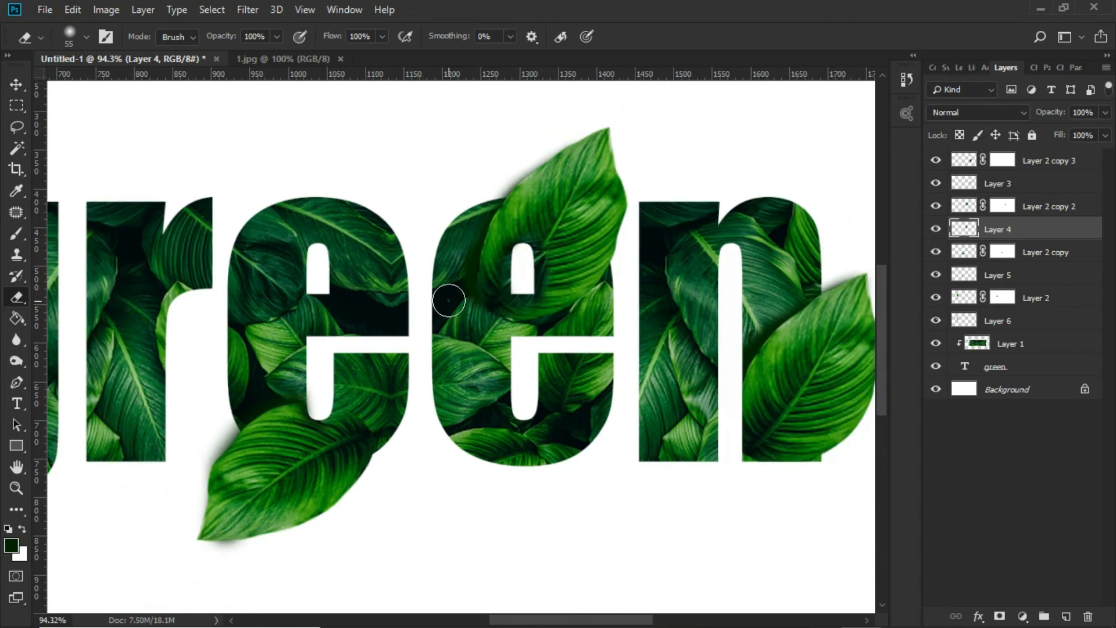
{"action": "left_click_drag", "start_coordinate": [448, 300], "coordinate": [453, 245]}
{"action": "scroll", "coordinate": [457, 353], "scroll_direction": "down", "scroll_amount": 3}
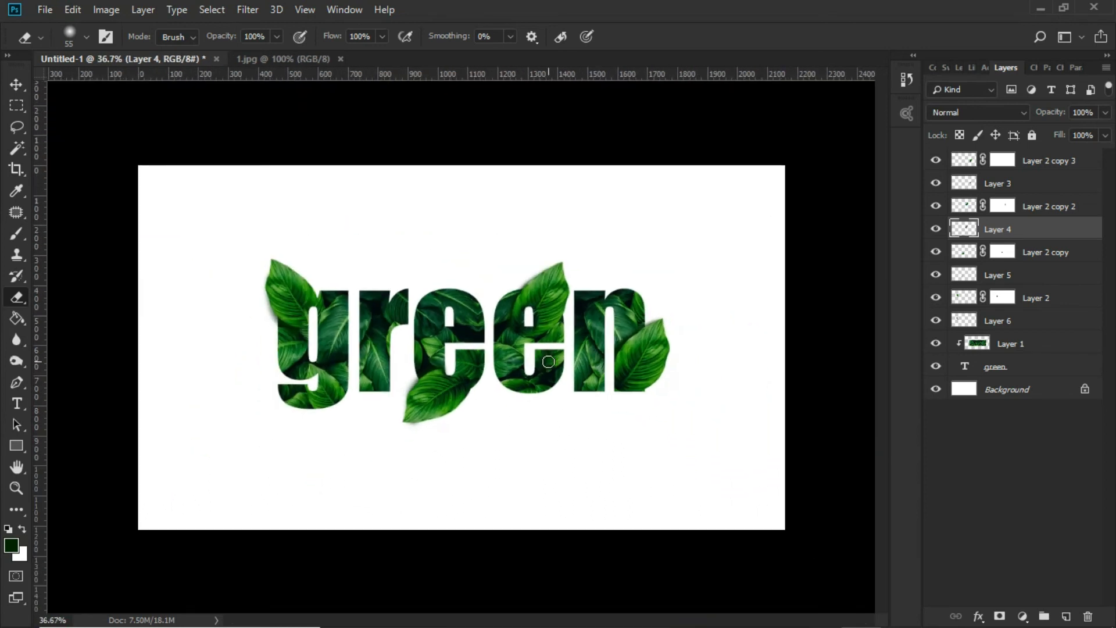
Hide the interface panels and examine the whole finished leaf lettering
{"action": "key", "text": "v"}
{"action": "scroll", "coordinate": [523, 358], "scroll_direction": "up", "scroll_amount": 1}
{"action": "key", "text": "Tab"}
{"action": "scroll", "coordinate": [557, 362], "scroll_direction": "up", "scroll_amount": 1}
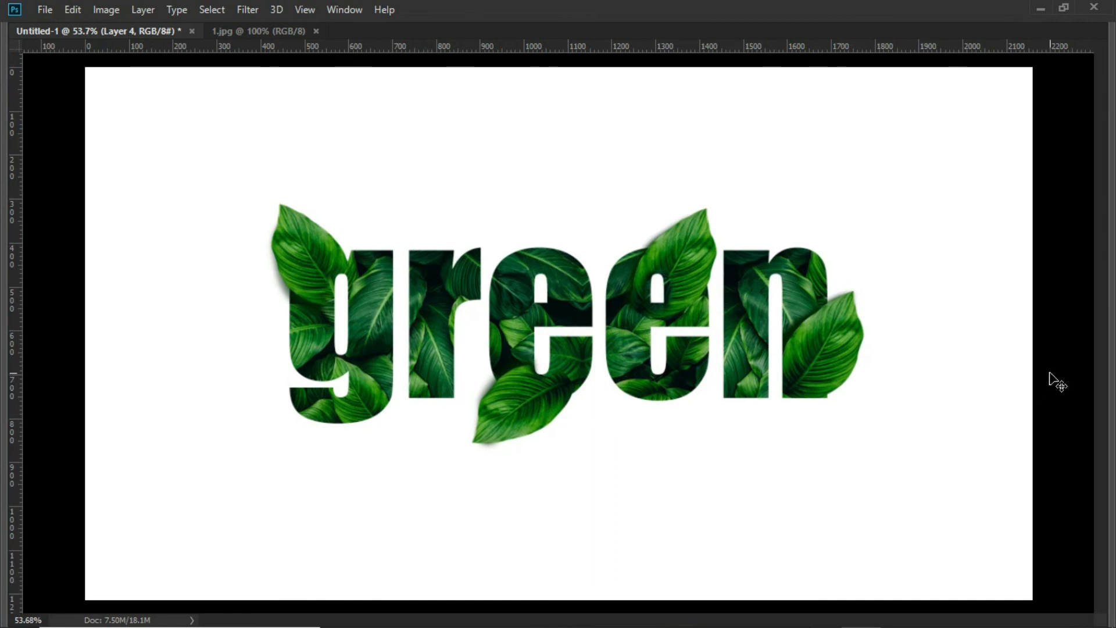
{"action": "scroll", "coordinate": [1056, 381], "scroll_direction": "down", "scroll_amount": 1}
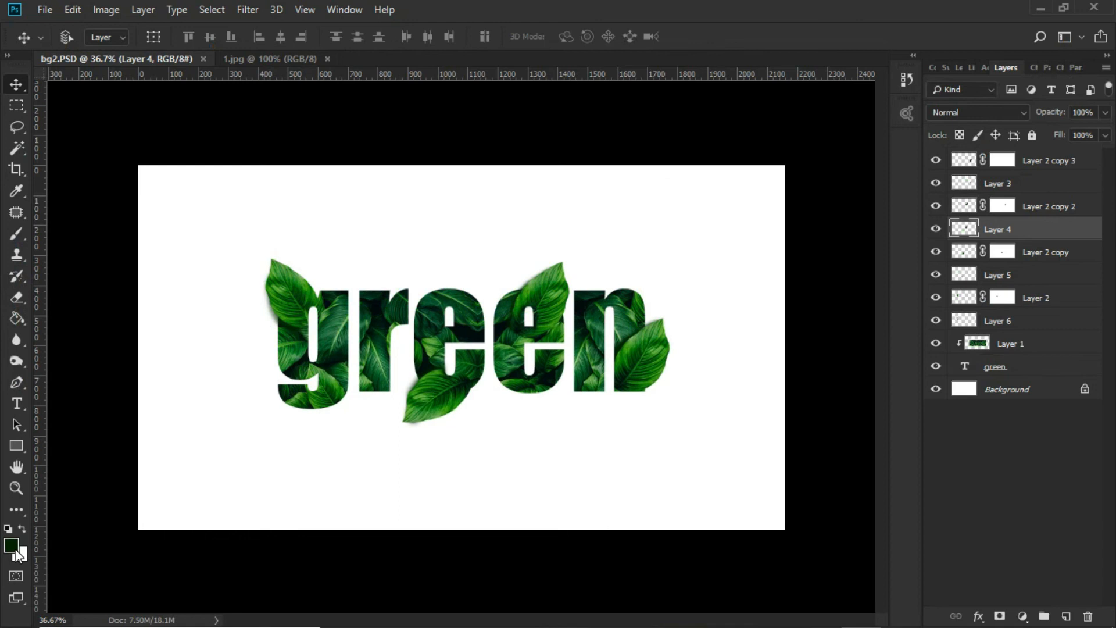
Fill the Background layer with a pale, soft green using the Paint Bucket
{"action": "left_click", "coordinate": [14, 547]}
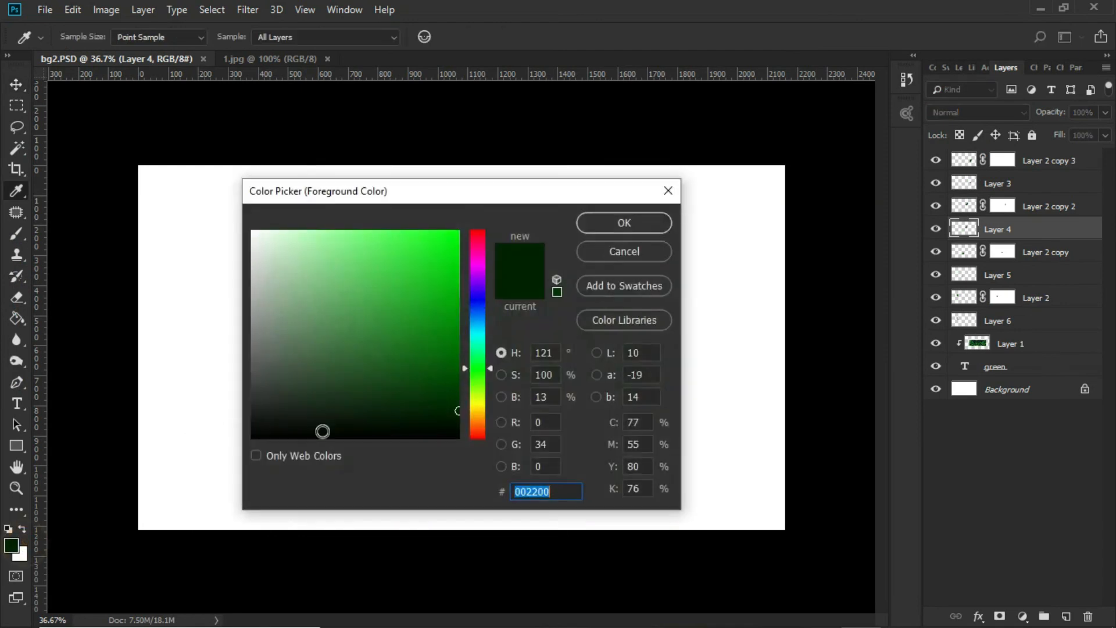
{"action": "left_click_drag", "start_coordinate": [305, 269], "coordinate": [291, 246]}
{"action": "left_click", "coordinate": [588, 225]}
{"action": "key", "text": "v"}
{"action": "right_click", "coordinate": [642, 200]}
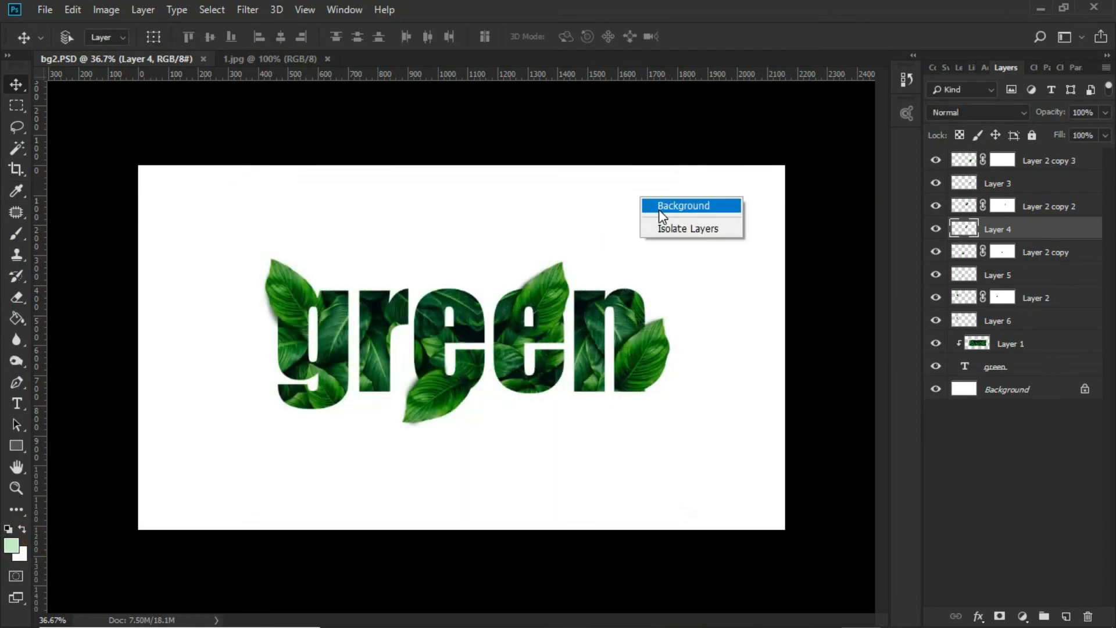
{"action": "left_click", "coordinate": [658, 208]}
{"action": "left_click", "coordinate": [17, 318]}
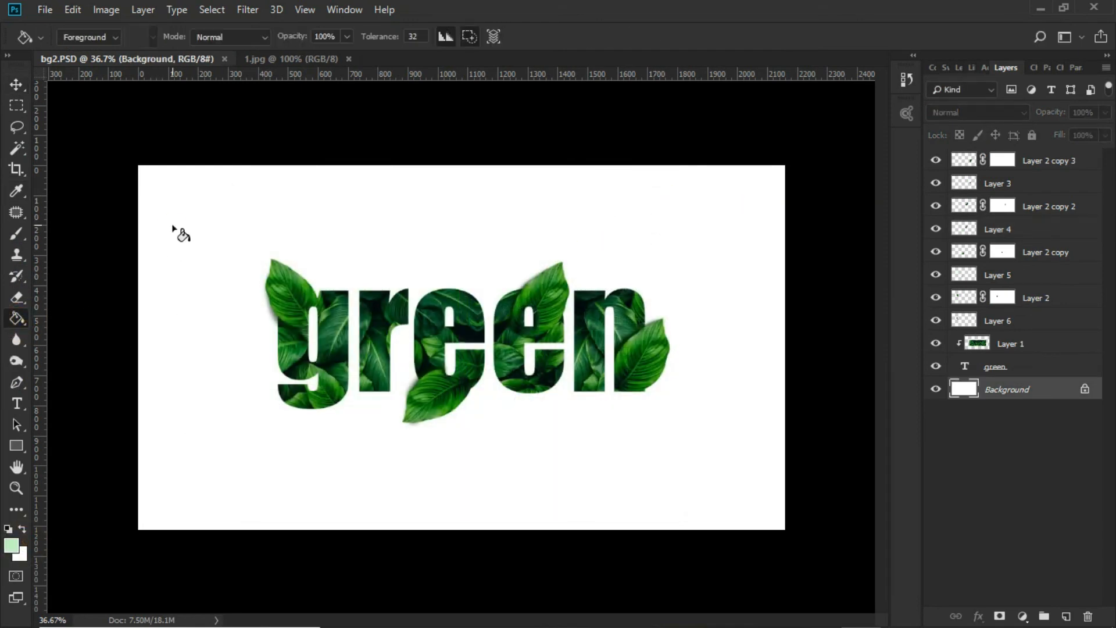
{"action": "left_click", "coordinate": [180, 225]}
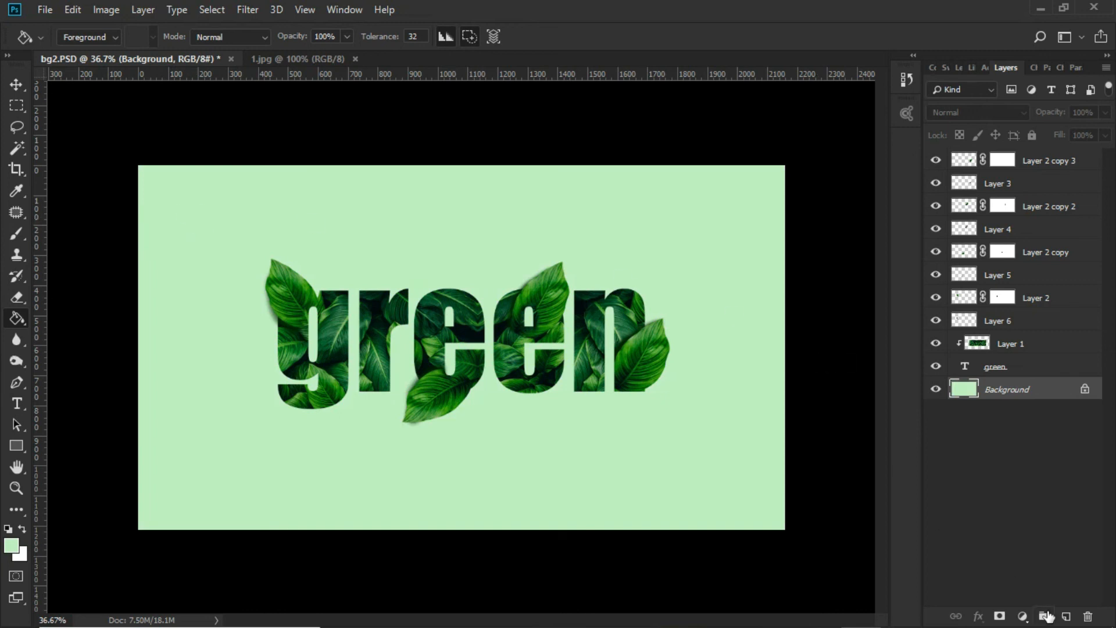
On a new layer directly above the Background, paint a white (ffffff) glow behind the lettering's centre with a soft 1102 px brush at 0% hardness
{"action": "left_click", "coordinate": [1064, 616]}
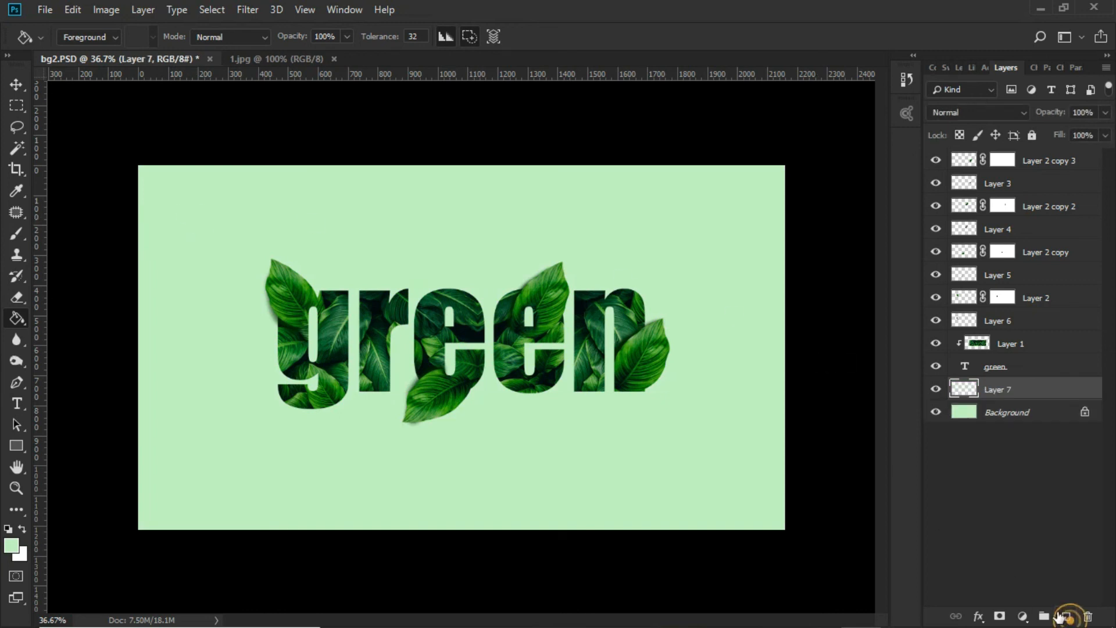
{"action": "left_click", "coordinate": [16, 233]}
{"action": "left_click", "coordinate": [11, 545]}
{"action": "type", "text": "ffffff"}
{"action": "left_click", "coordinate": [588, 225]}
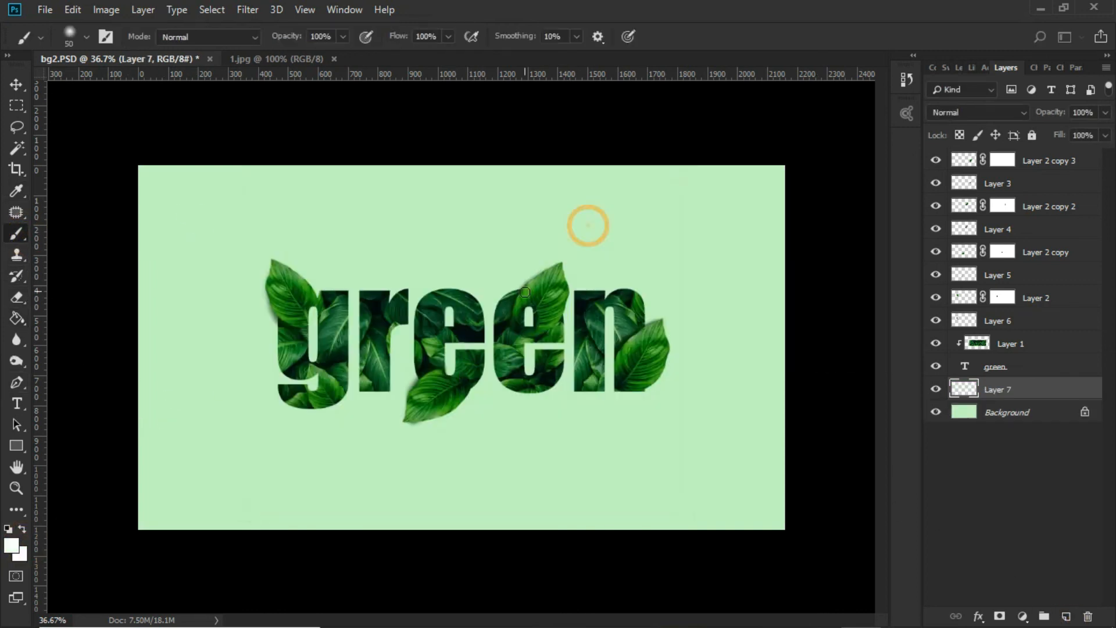
{"action": "right_click", "coordinate": [555, 256]}
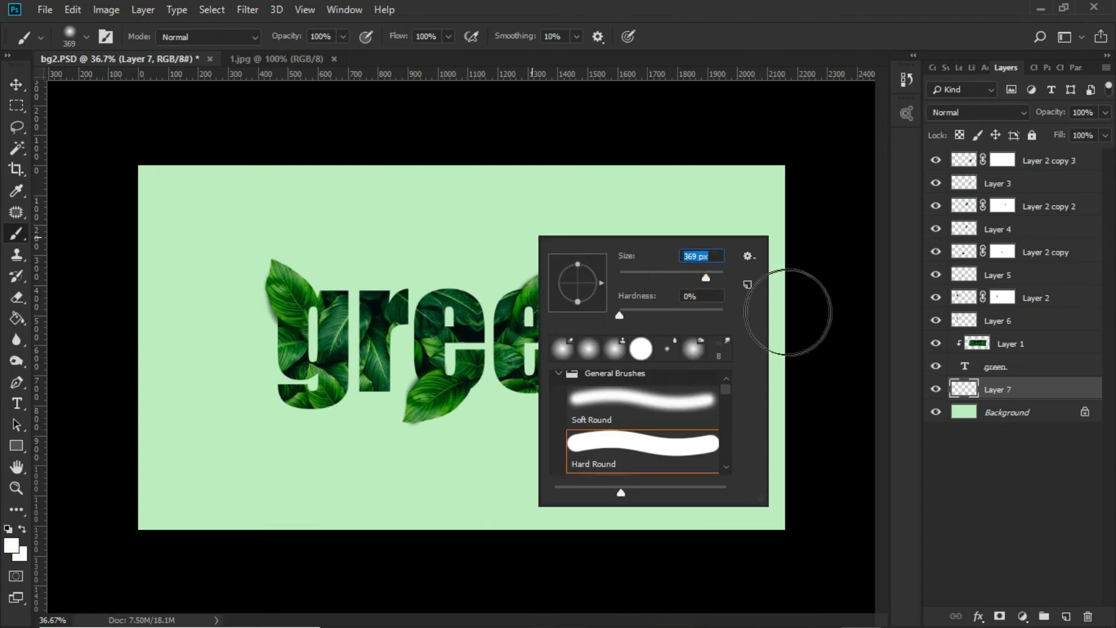
{"action": "mouse_move", "coordinate": [709, 277]}
{"action": "left_mouse_down"}
{"action": "mouse_move", "coordinate": [611, 284]}
{"action": "mouse_move", "coordinate": [715, 277]}
{"action": "left_mouse_up"}
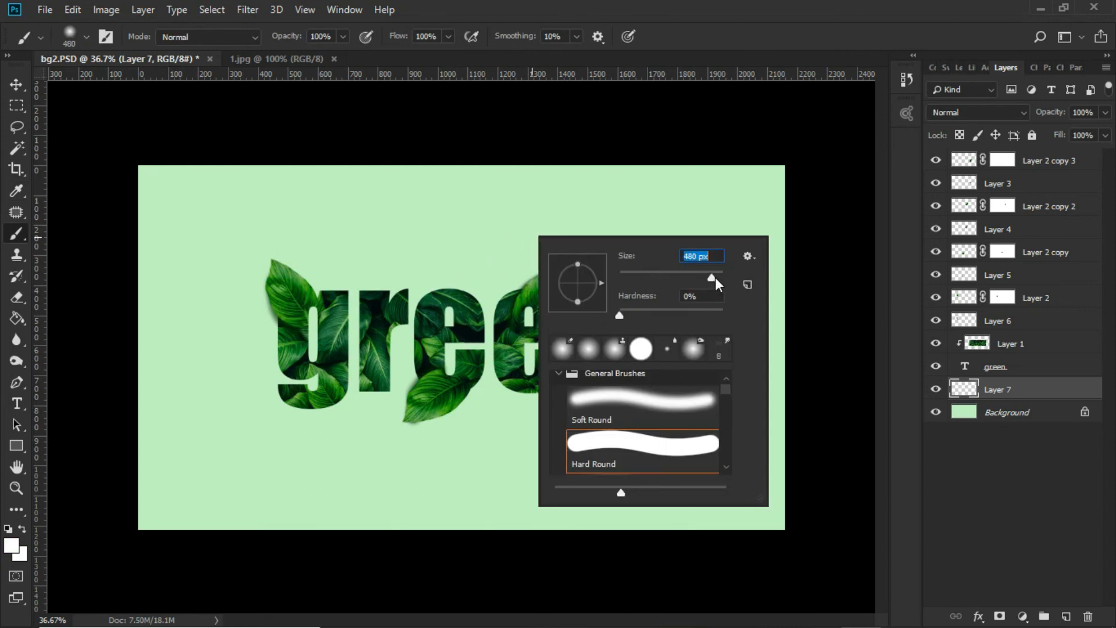
{"action": "left_click", "coordinate": [463, 347]}
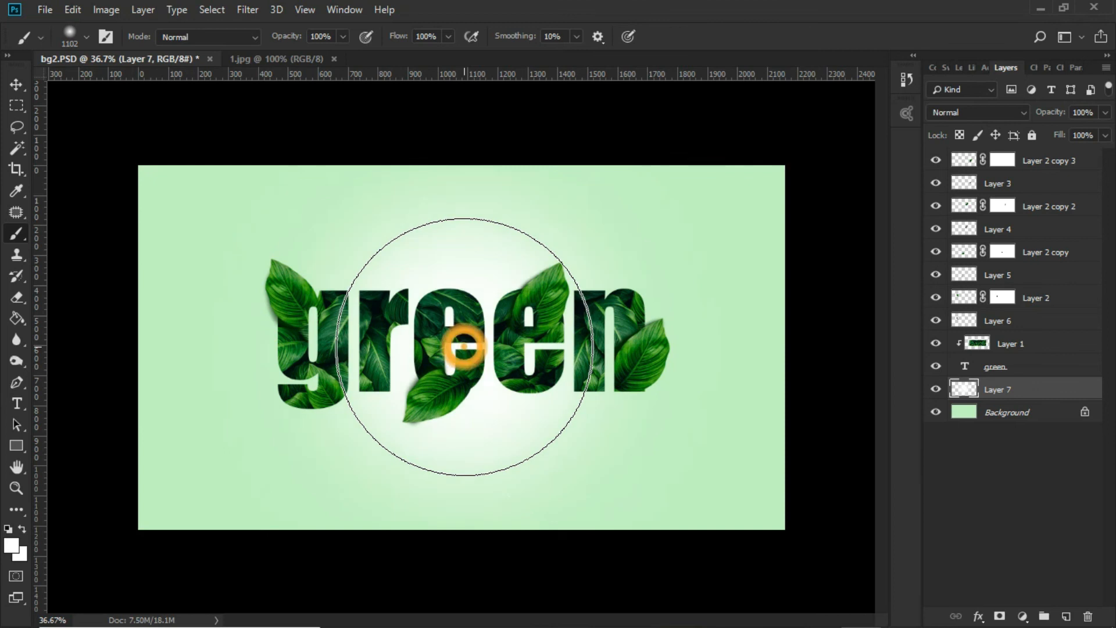
Switch to the Move tool, hide the interface panels and review the lettering against the glowing green background
{"action": "scroll", "coordinate": [472, 349], "scroll_direction": "down", "scroll_amount": 4}
{"action": "key", "text": "v"}
{"action": "scroll", "coordinate": [523, 372], "scroll_direction": "up", "scroll_amount": 5}
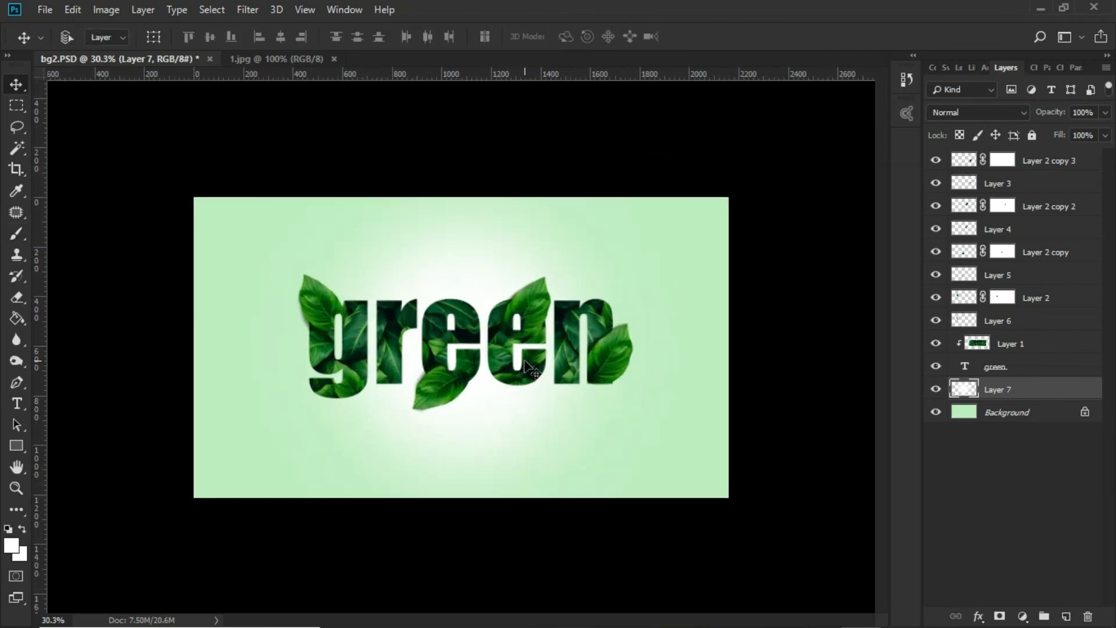
{"action": "key", "text": "Tab"}
{"action": "scroll", "coordinate": [640, 383], "scroll_direction": "up", "scroll_amount": 2}
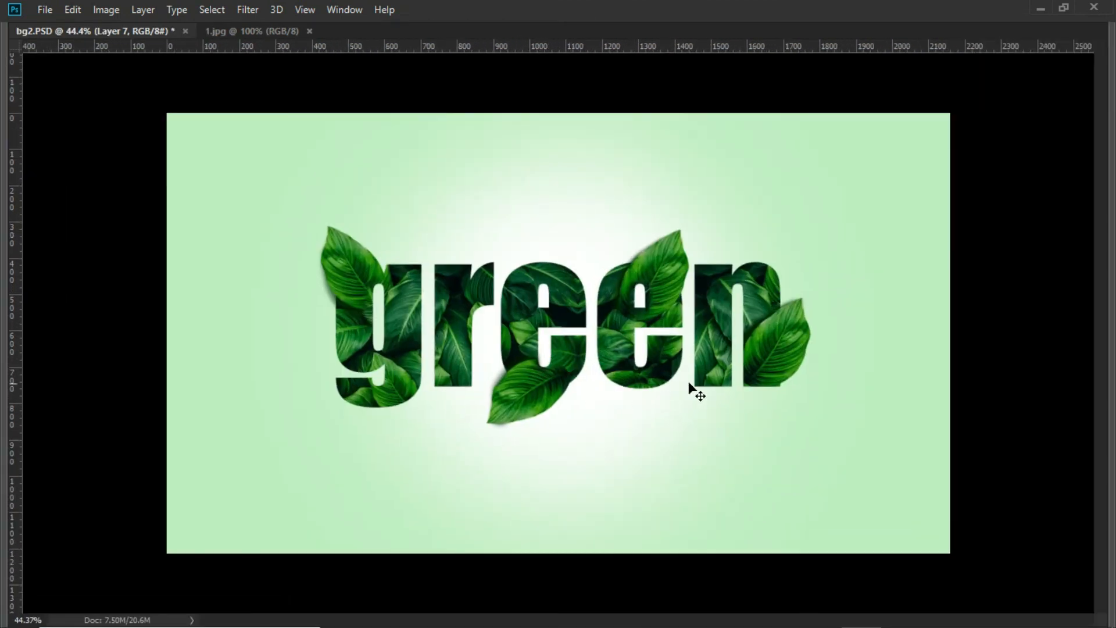